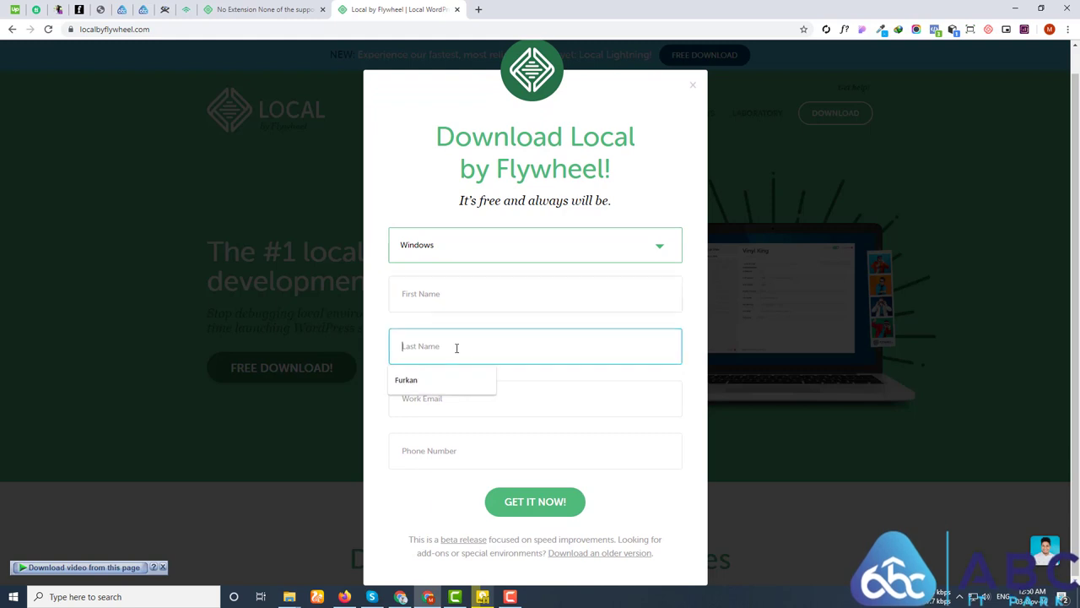
Enter the user's first and last name in the Local download form.
left_click(451, 408)
left_click(596, 454)
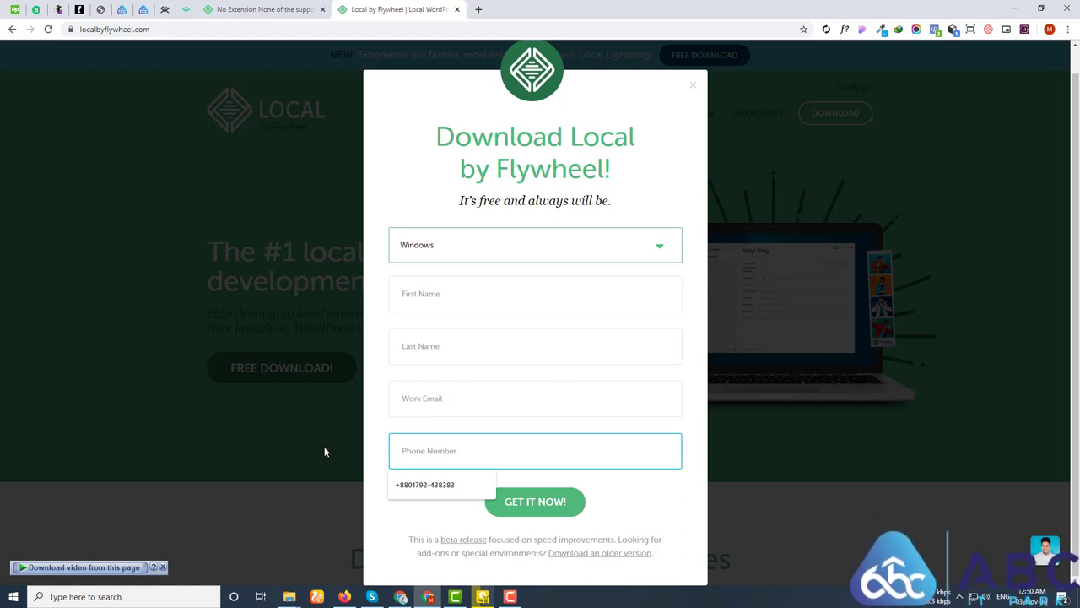
left_click(415, 294)
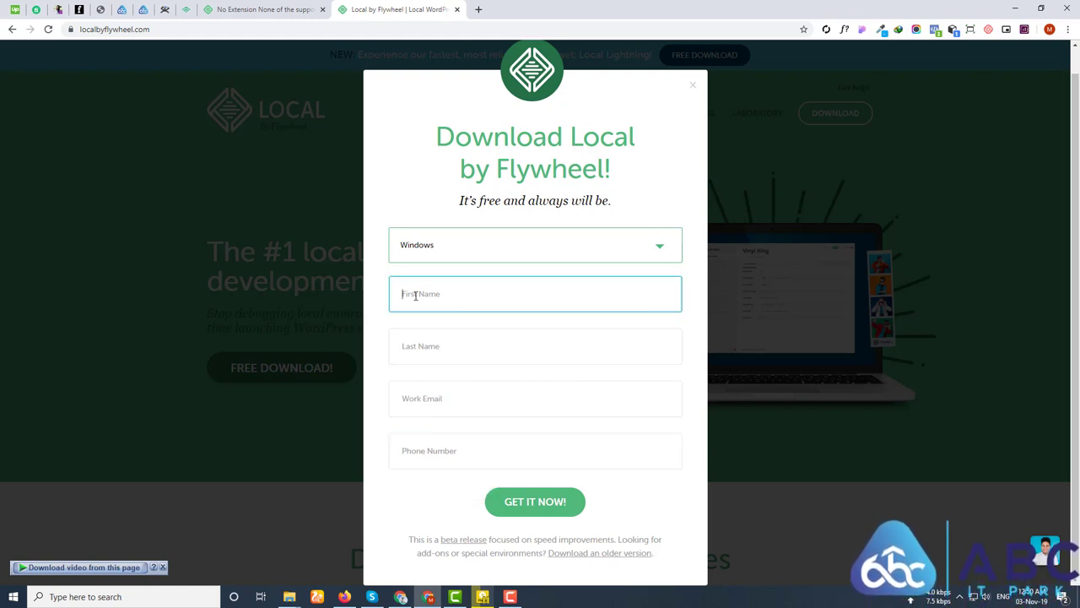
type("Ariful")
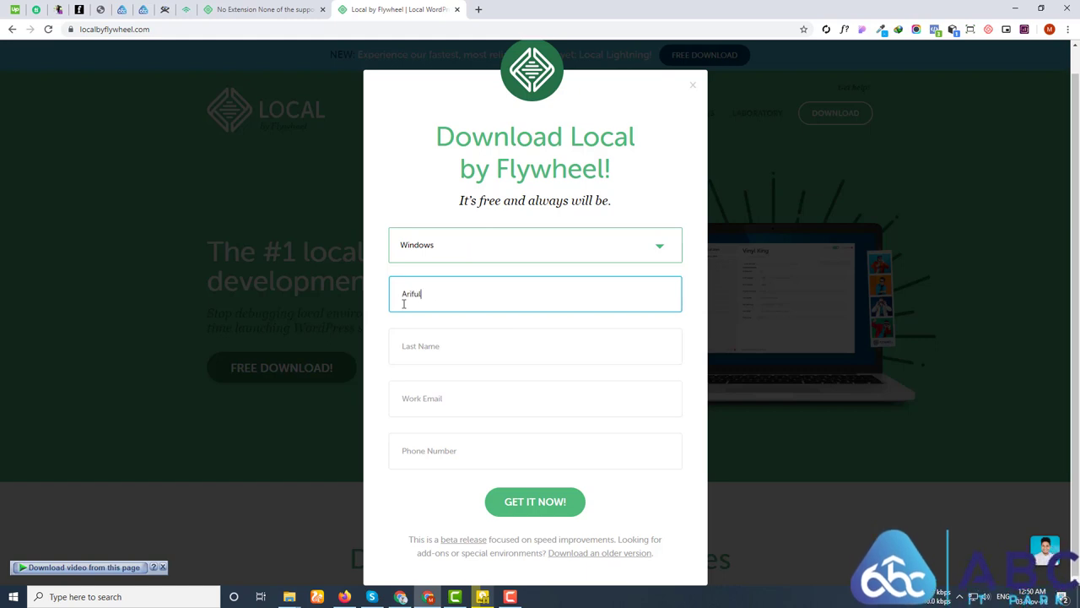
left_click(431, 357)
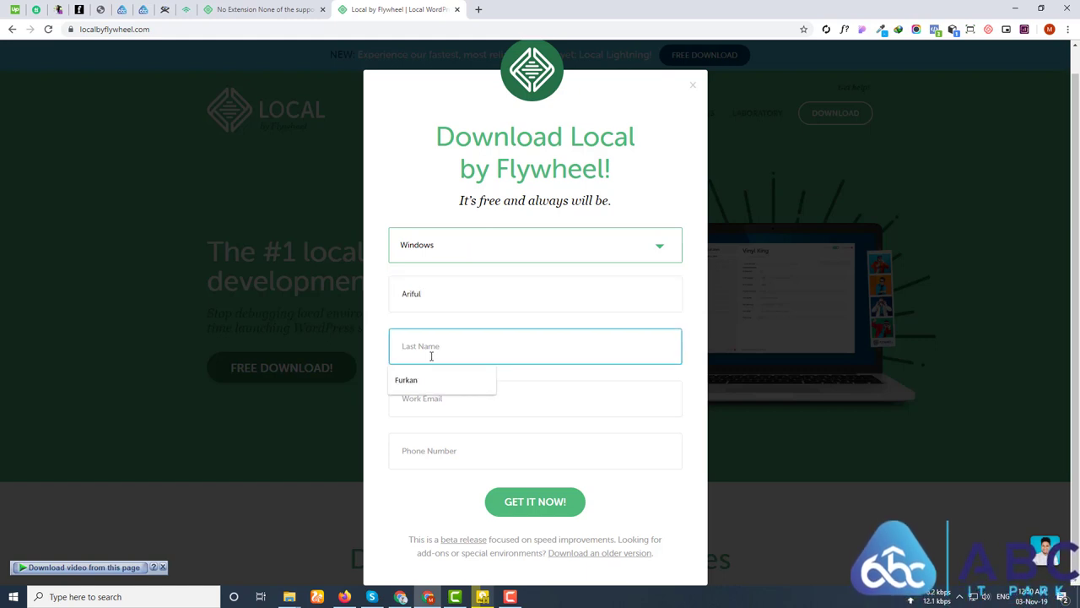
type("Islam")
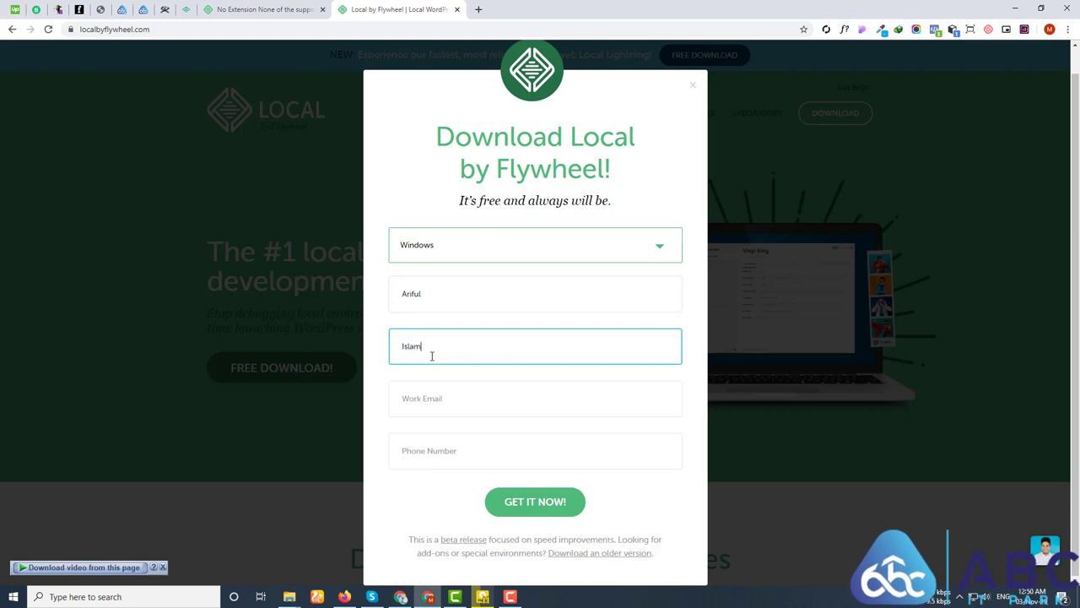
Fill the work e-mail and phone number from saved suggestions and submit the form.
left_click(424, 399)
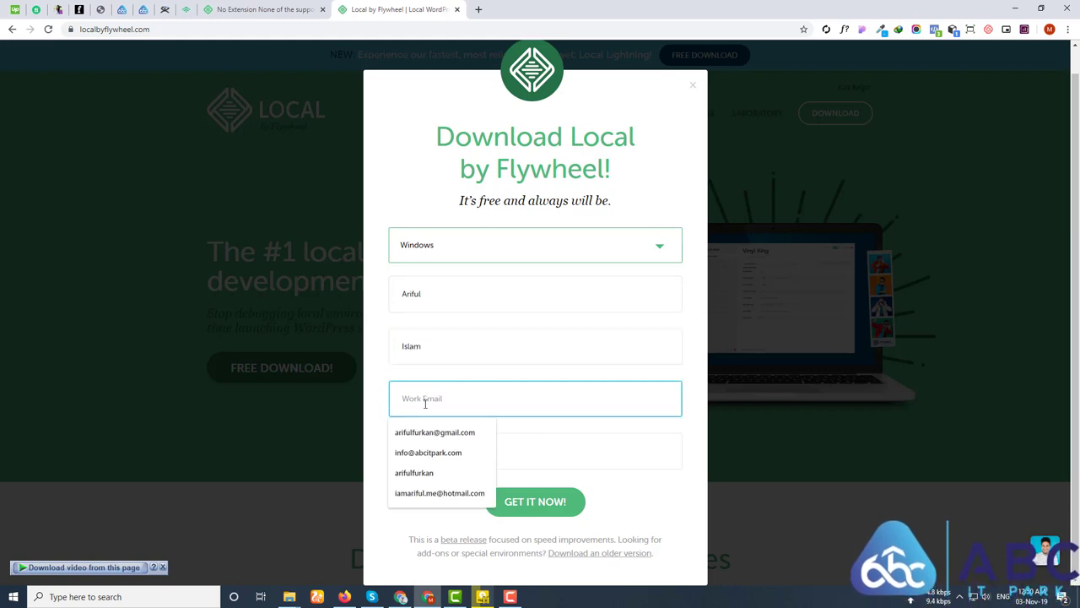
left_click(403, 432)
left_click(439, 465)
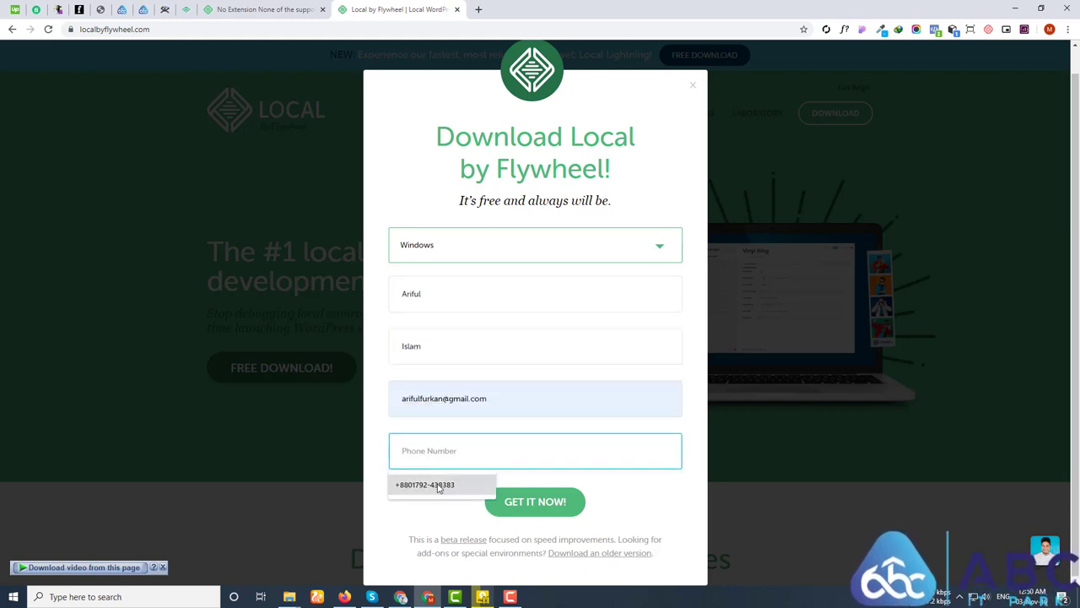
left_click(438, 487)
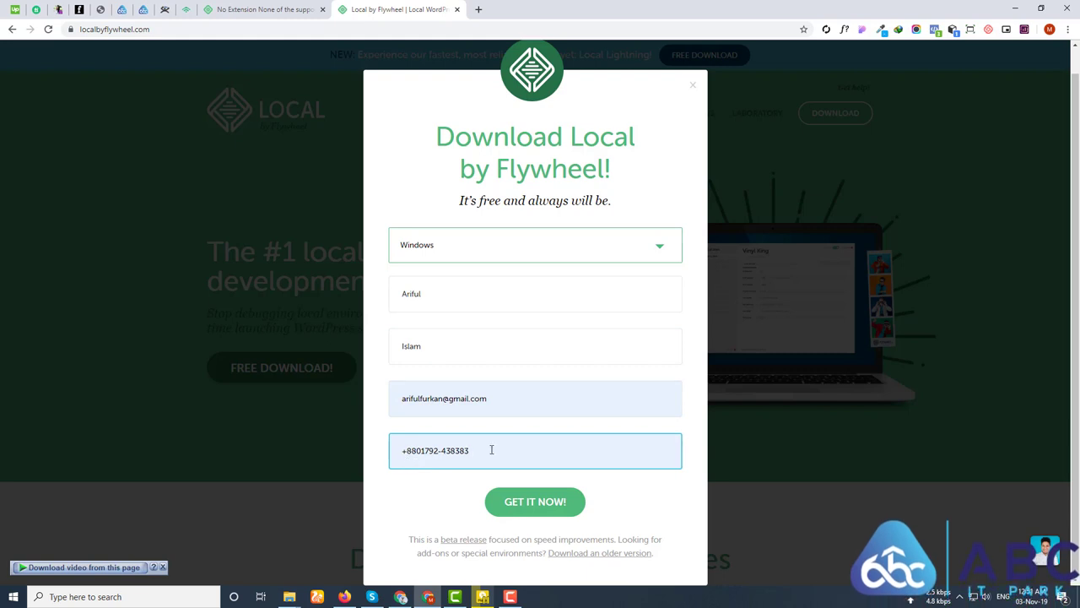
left_click(563, 503)
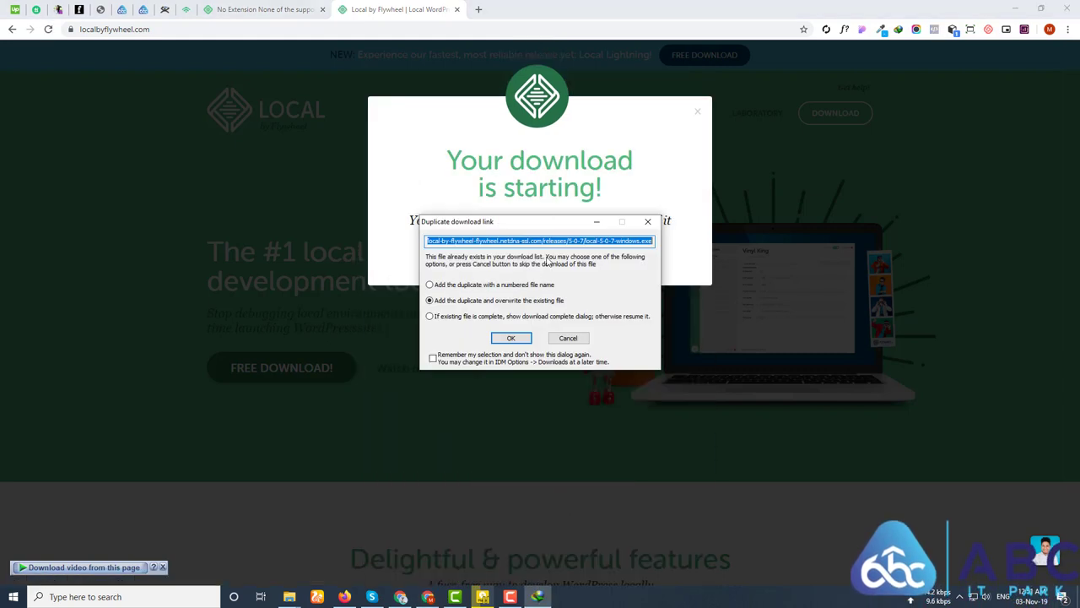
Cancel the IDM duplicate-download prompt and bring the Downloads File Explorer window forward.
left_click_drag(481, 227, 284, 309)
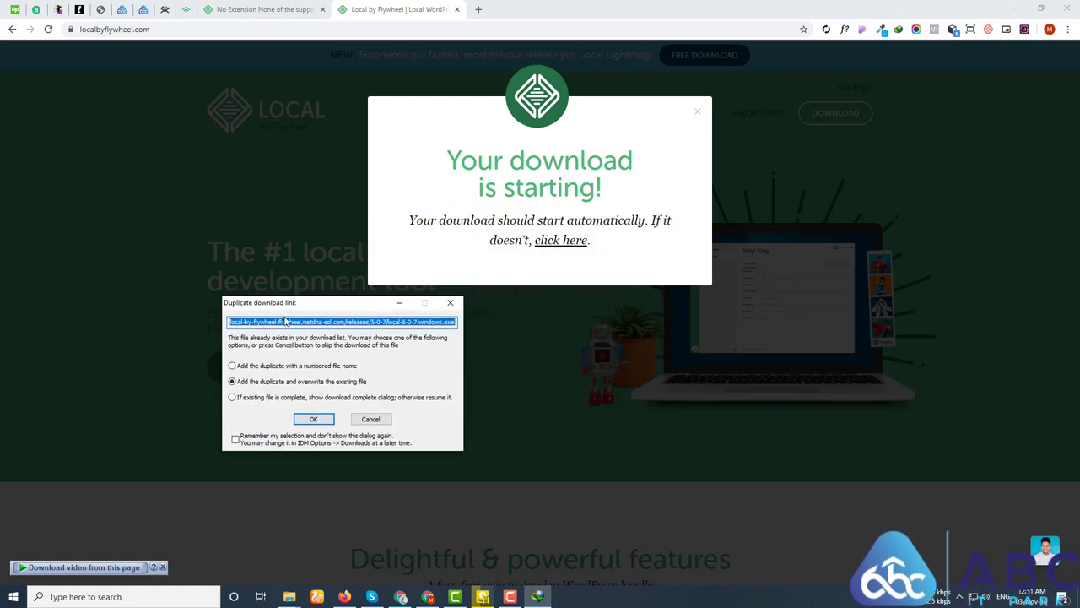
left_click(372, 419)
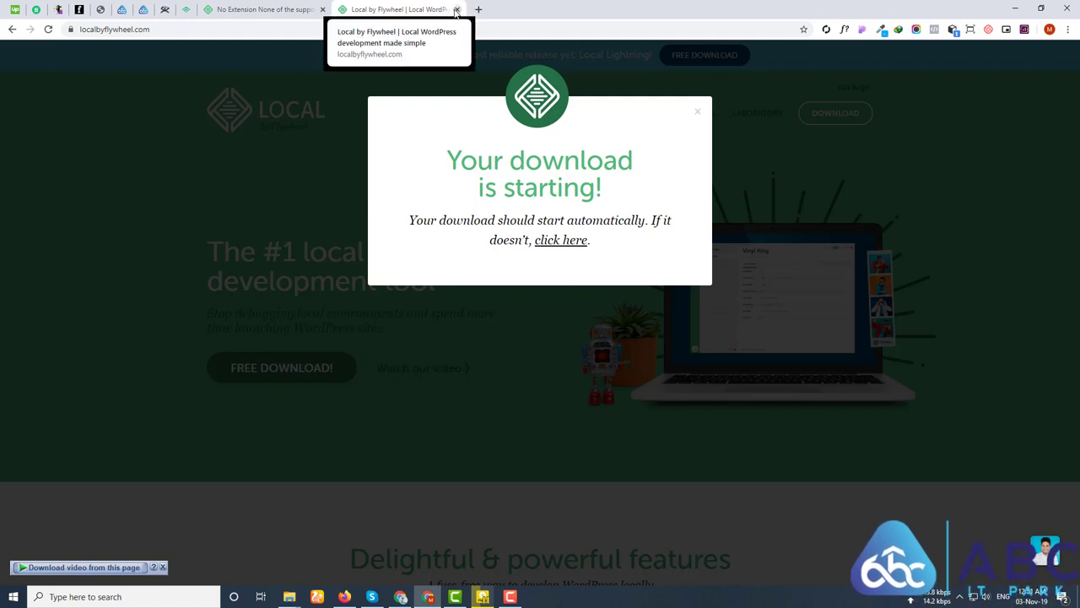
left_click(288, 596)
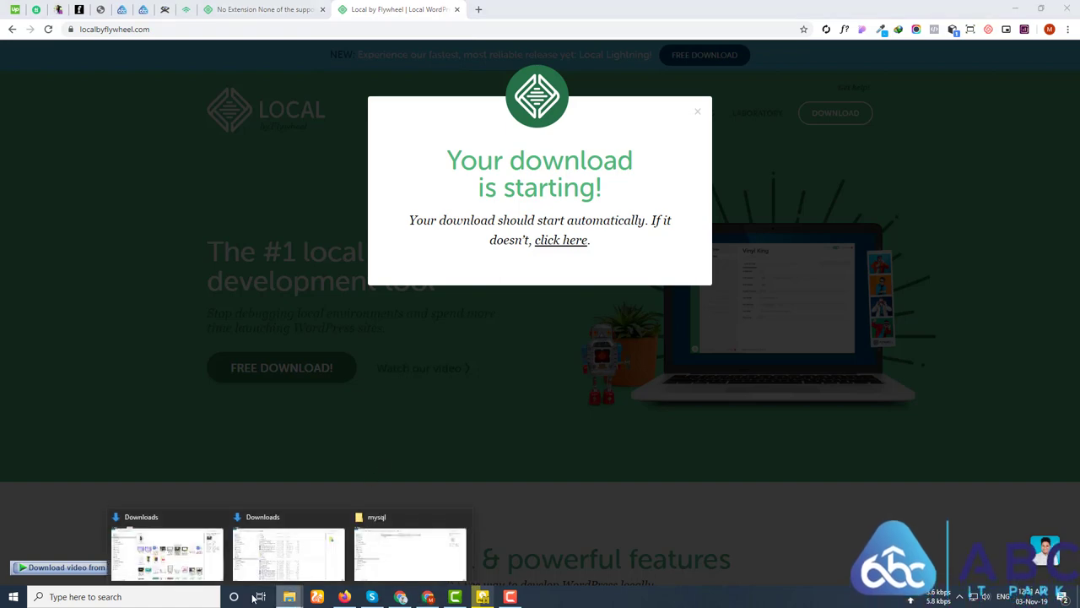
left_click(177, 571)
Open Downloads > Programs and run the local-5-0-7-windows.exe installer.
double_click(369, 160)
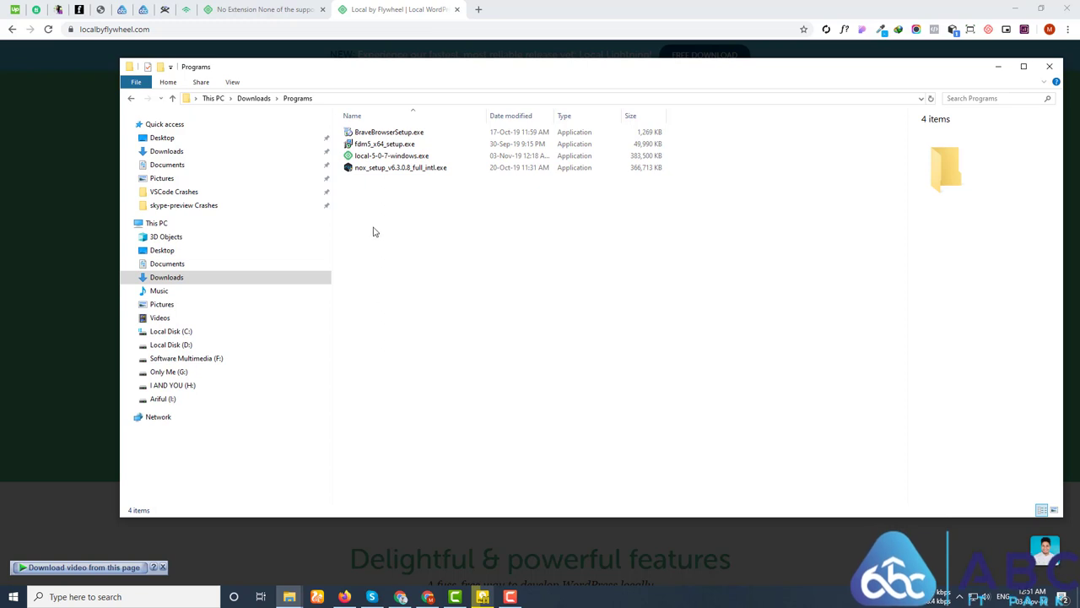
left_click(373, 159)
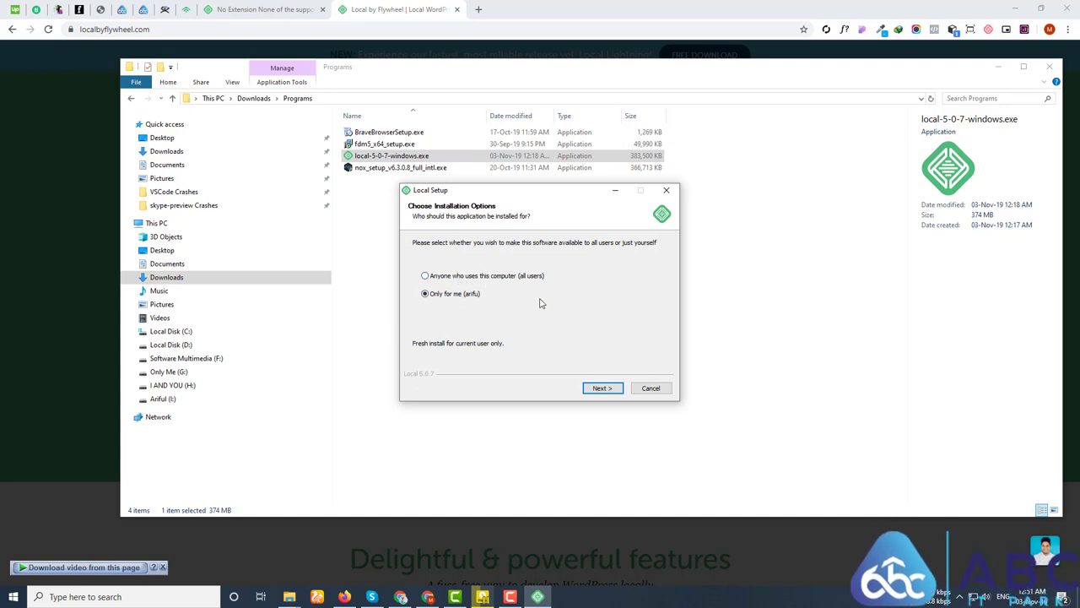
Install Local for the current user only into the default destination folder.
left_click(456, 275)
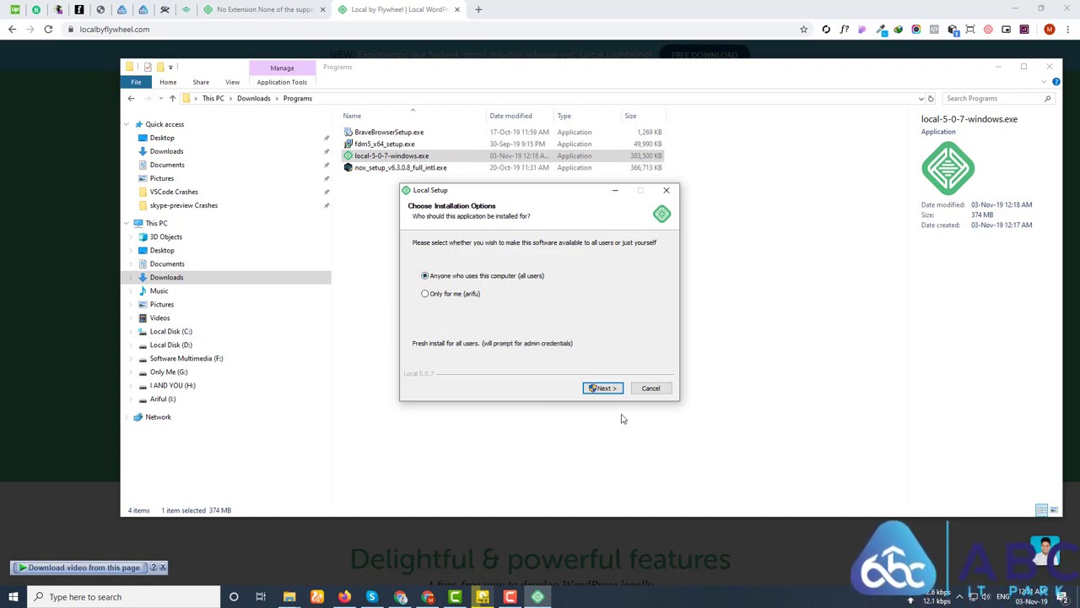
left_click(447, 294)
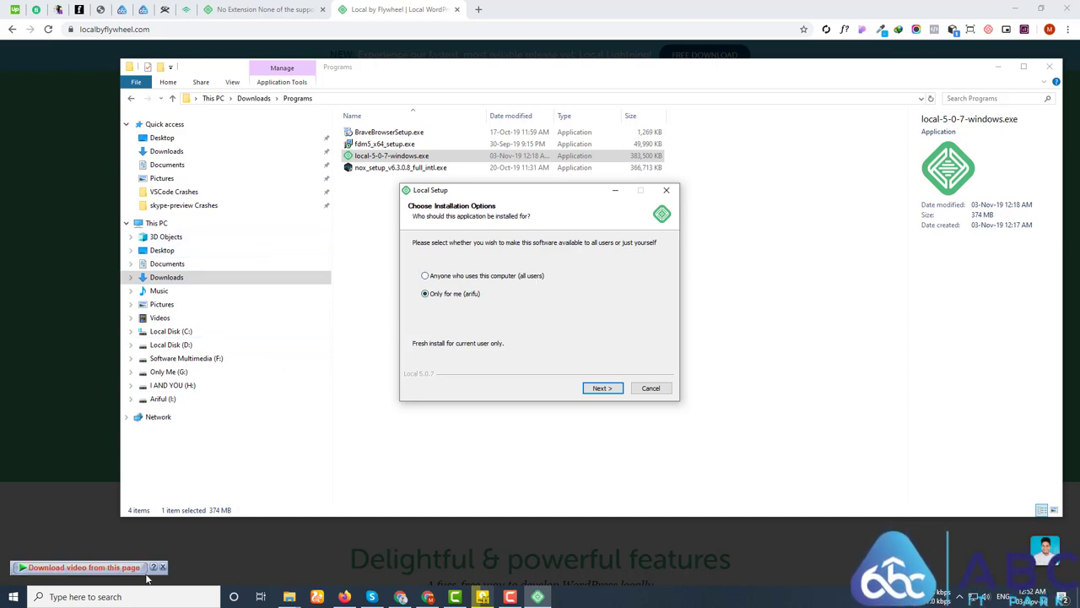
left_click(448, 280)
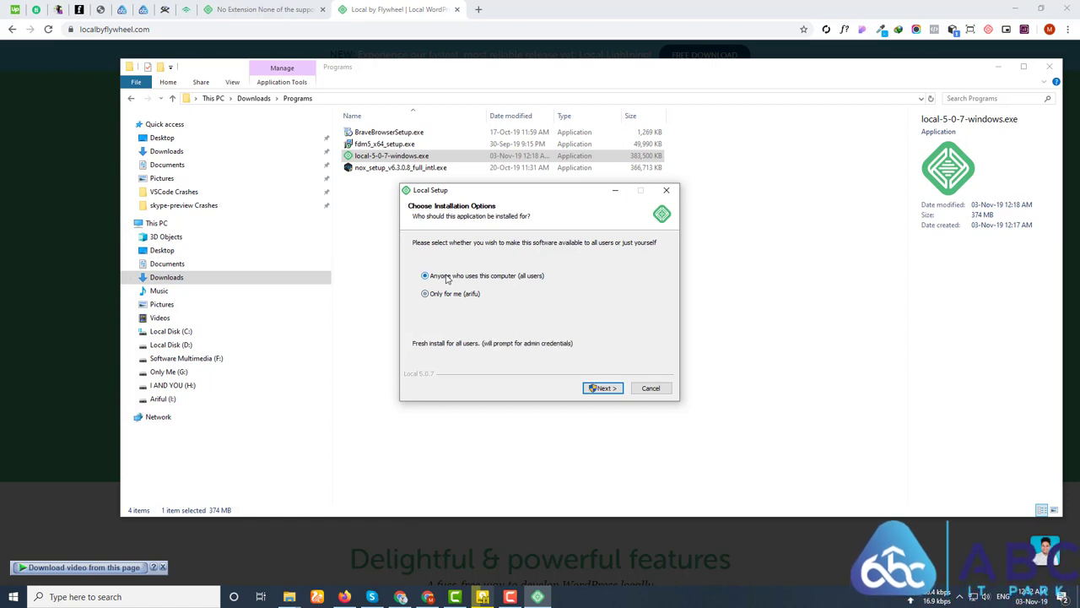
left_click(447, 295)
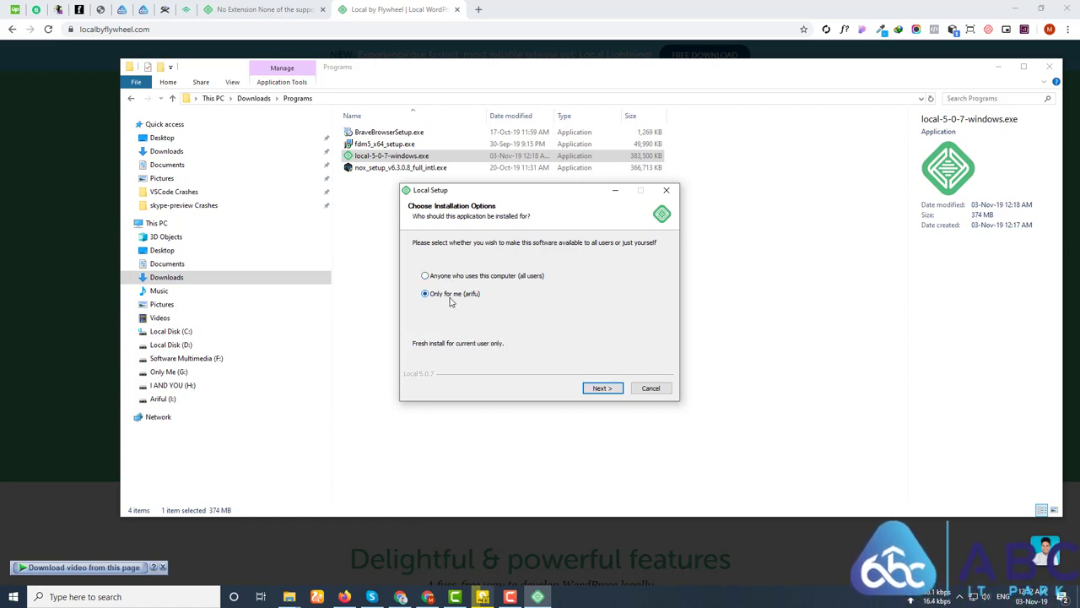
left_click(599, 393)
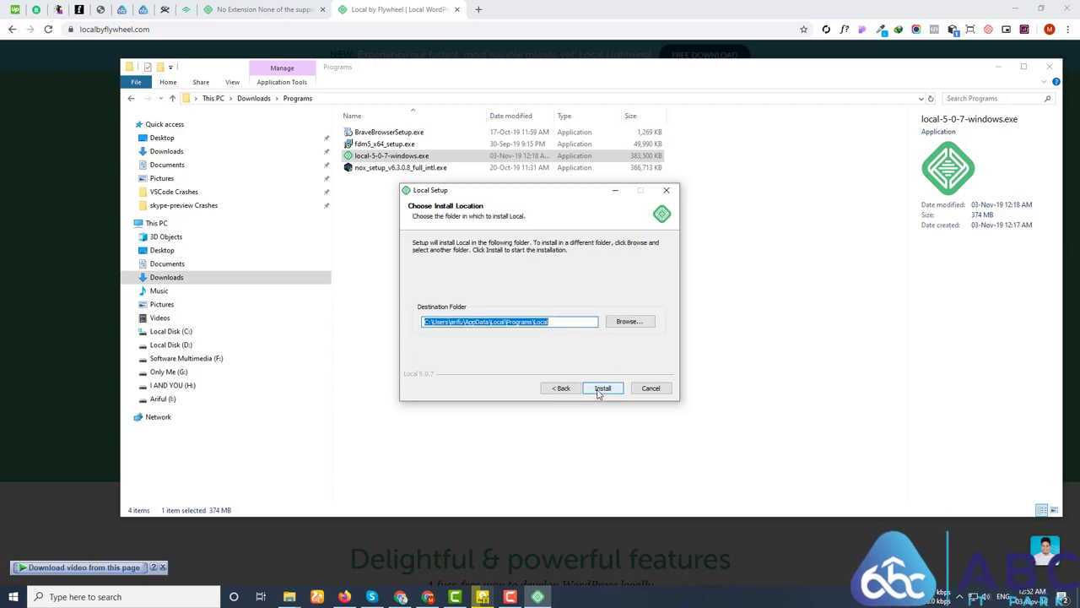
left_click(599, 390)
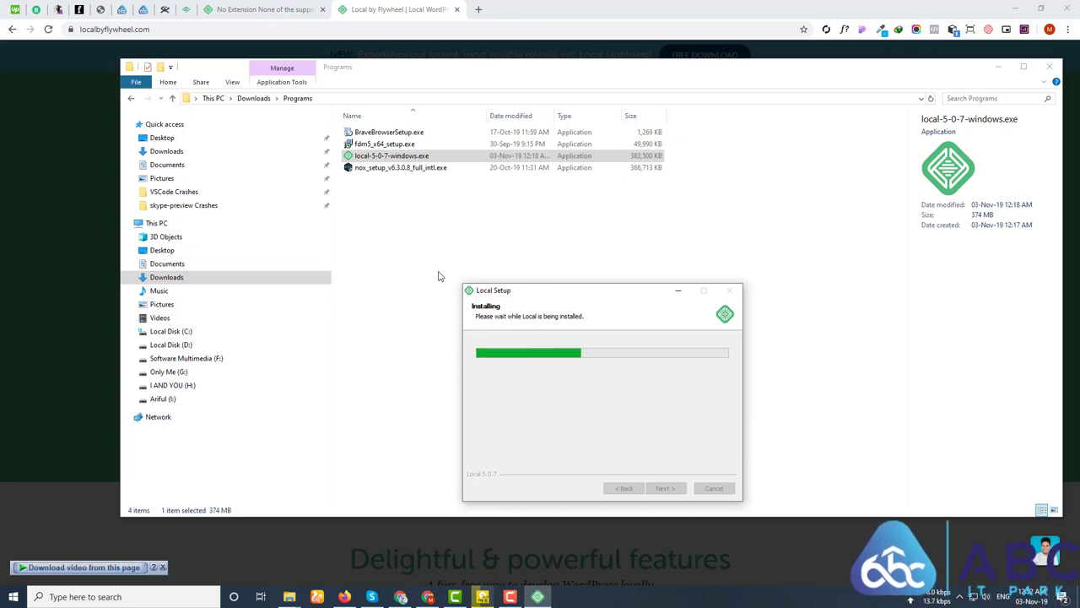
Once installation completes, minimise File Explorer and finish setup with Run Local ticked.
left_click_drag(558, 292, 618, 232)
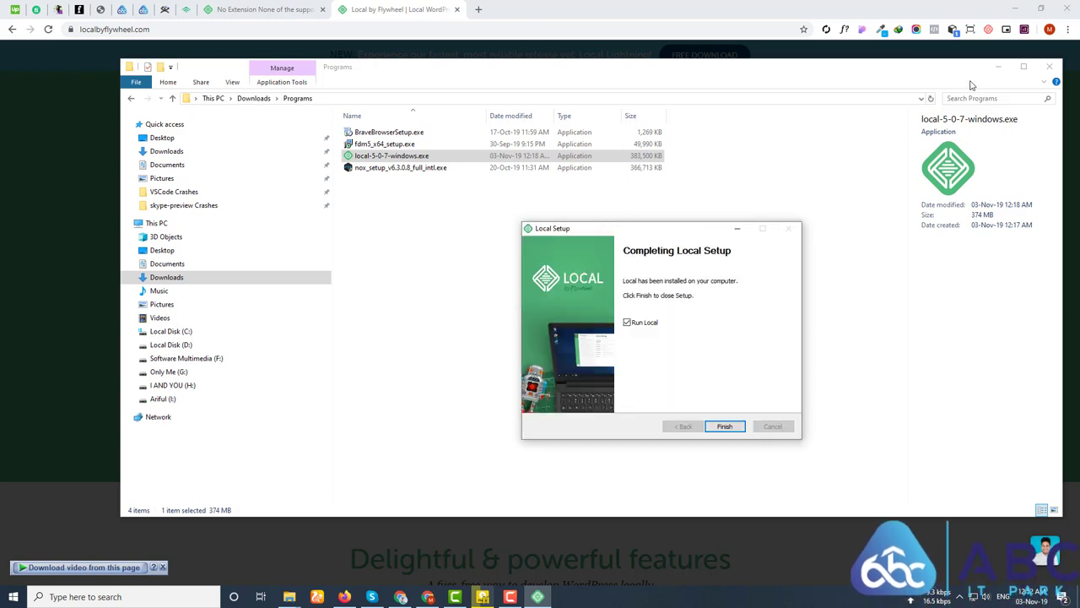
left_click(999, 69)
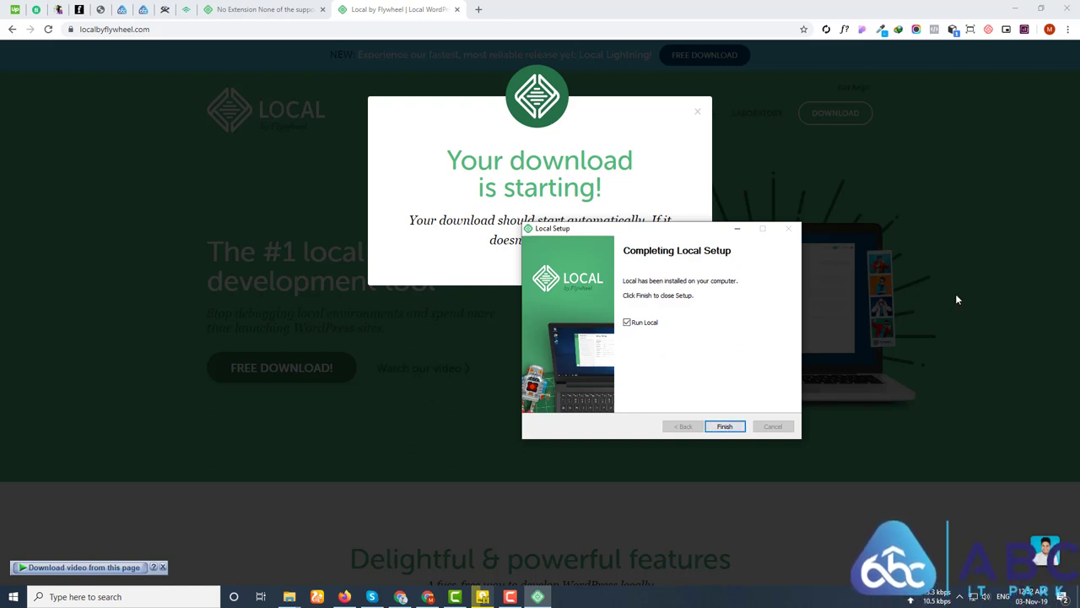
left_click(721, 431)
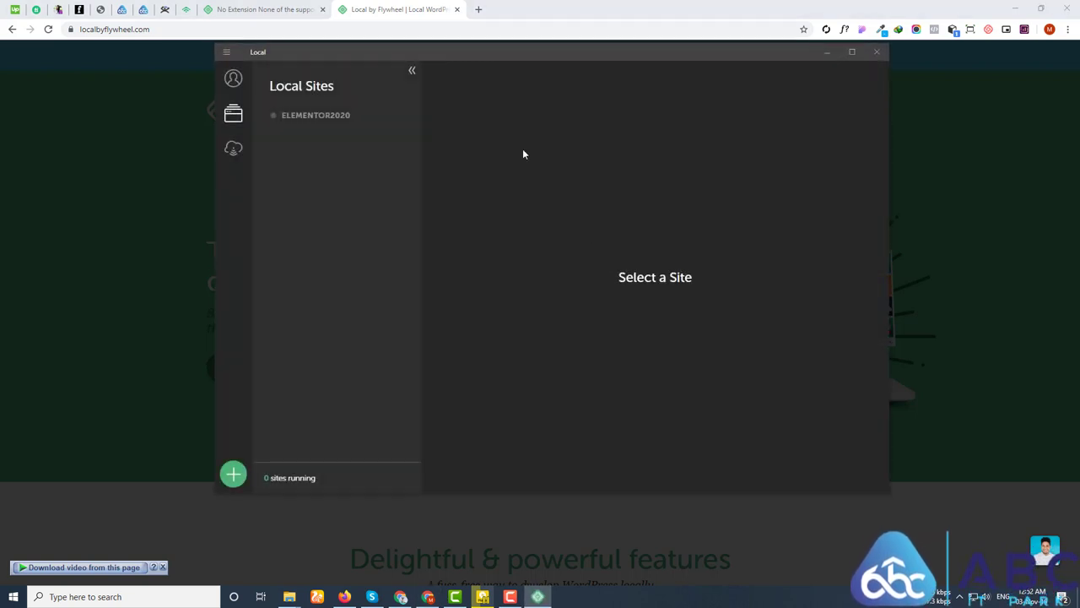
Delete the ELEMENTOR2020 site, confirming DELETE SITE and granting folder access permission.
left_click_drag(480, 49, 528, 104)
left_click(381, 171)
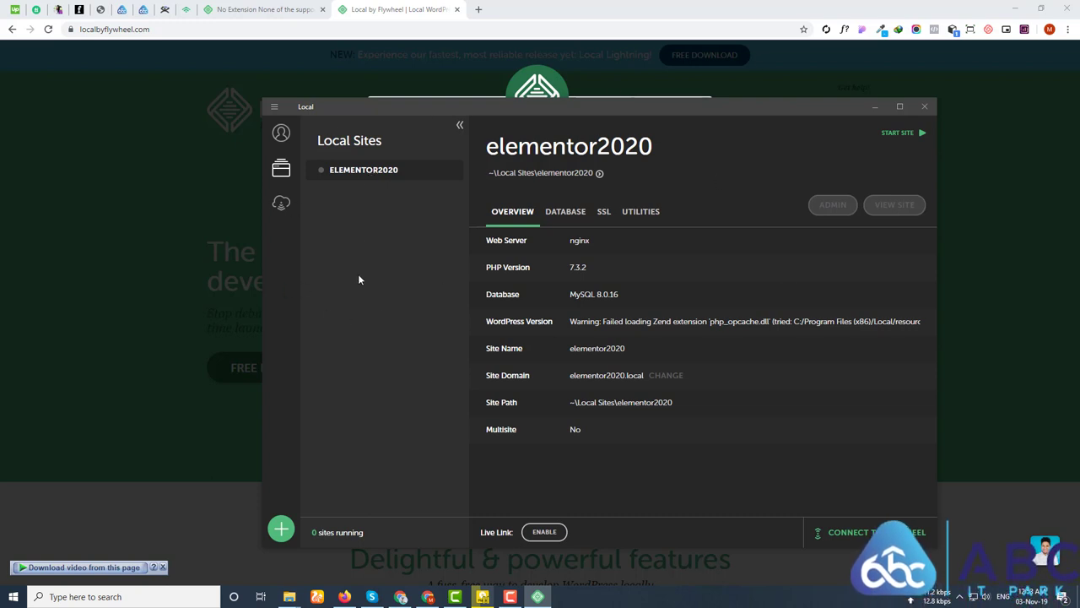
right_click(349, 173)
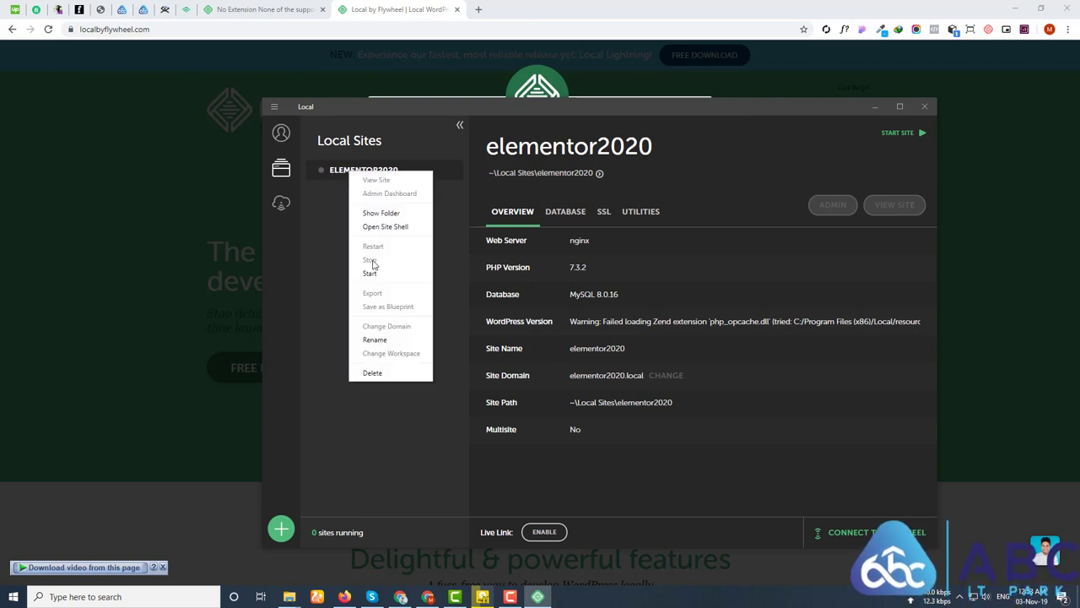
left_click(376, 381)
left_click(609, 381)
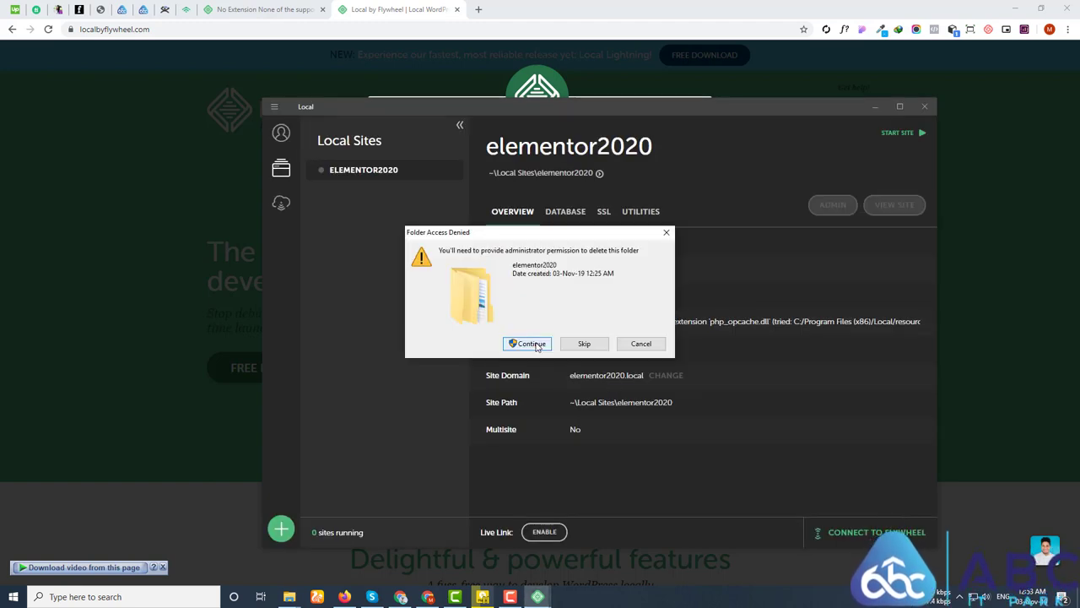
left_click(532, 344)
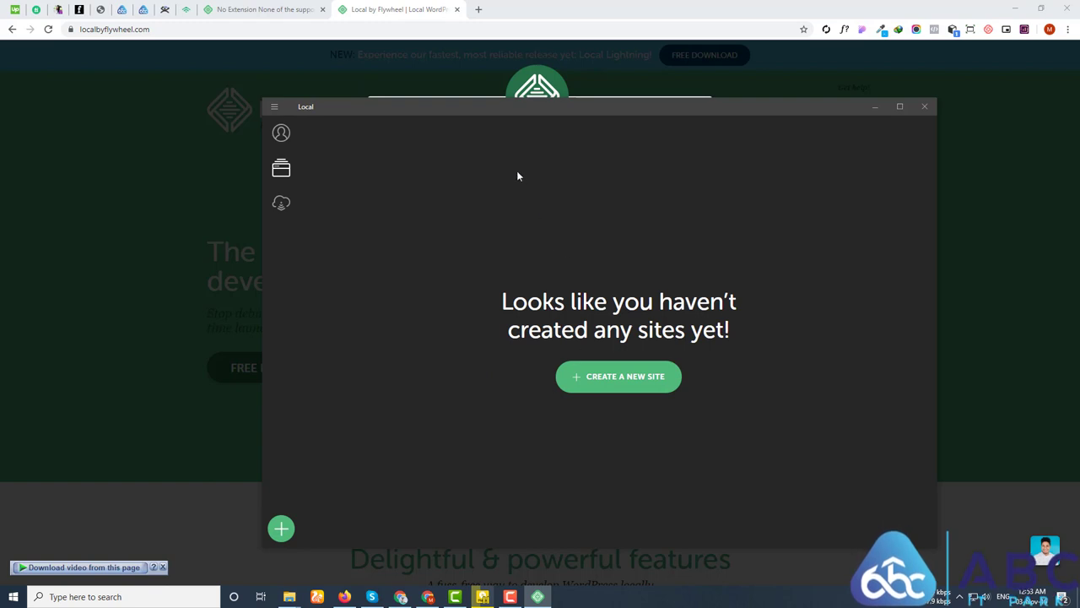
Recentre the Local window and open its hamburger main menu.
left_click_drag(531, 108, 432, 54)
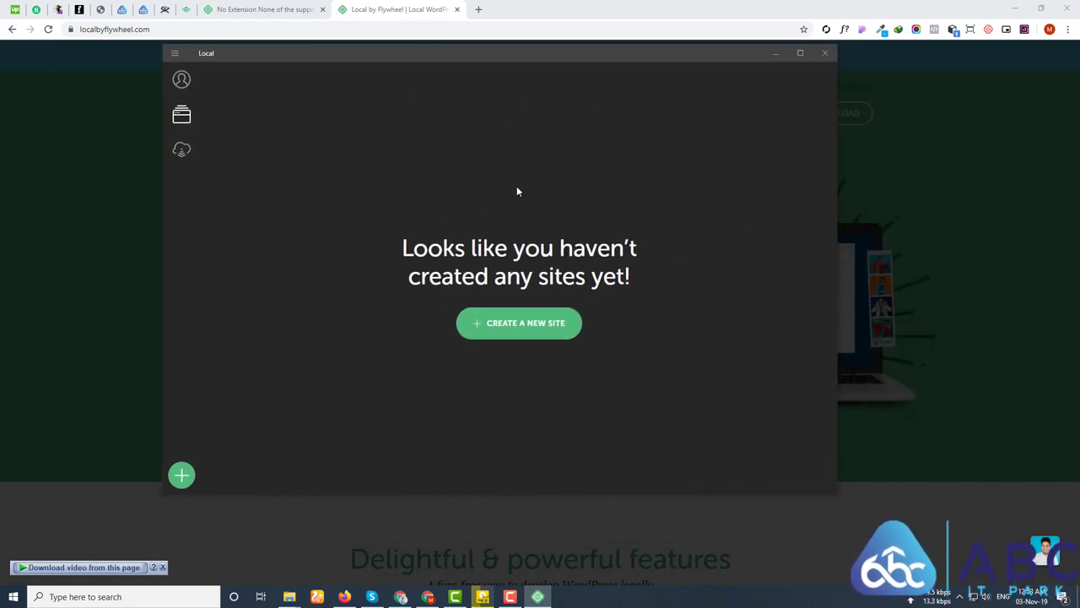
left_click_drag(512, 54, 604, 69)
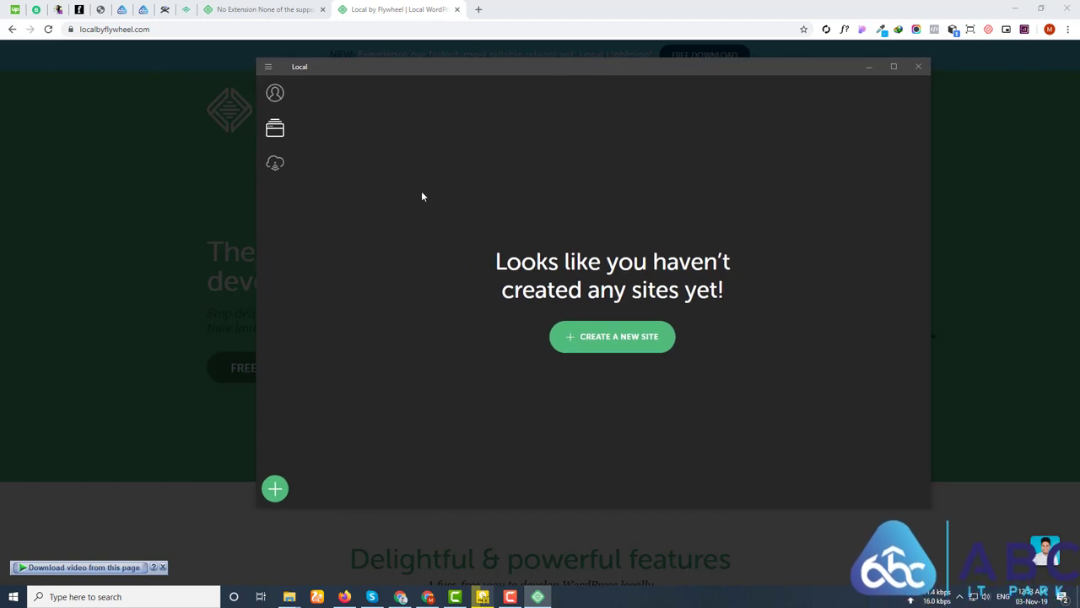
left_click(267, 67)
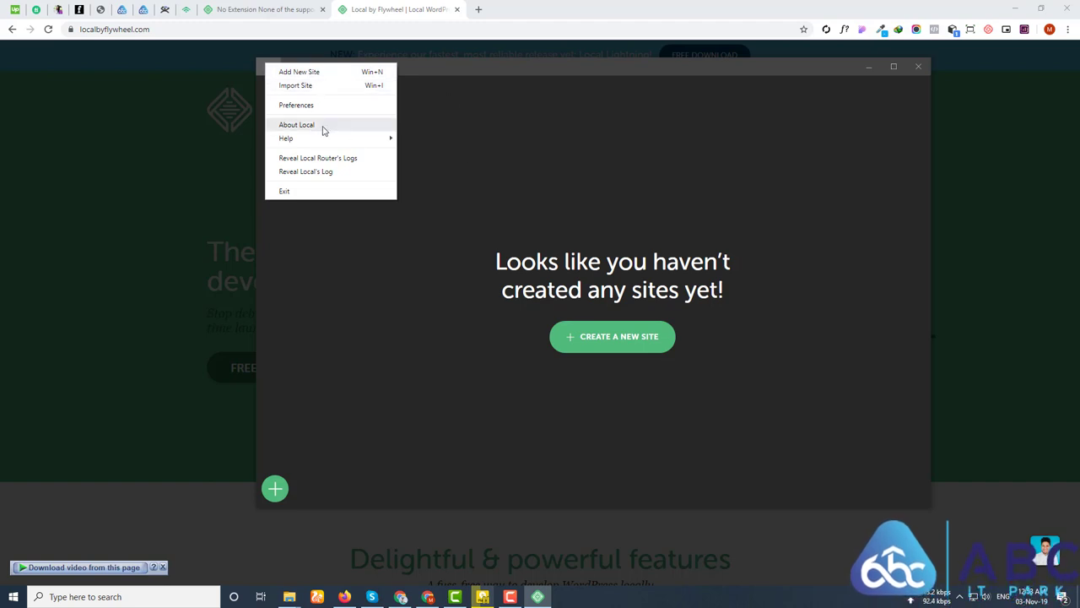
In Preferences, apply the Light theme, then switch back to and apply Dark.
left_click(300, 104)
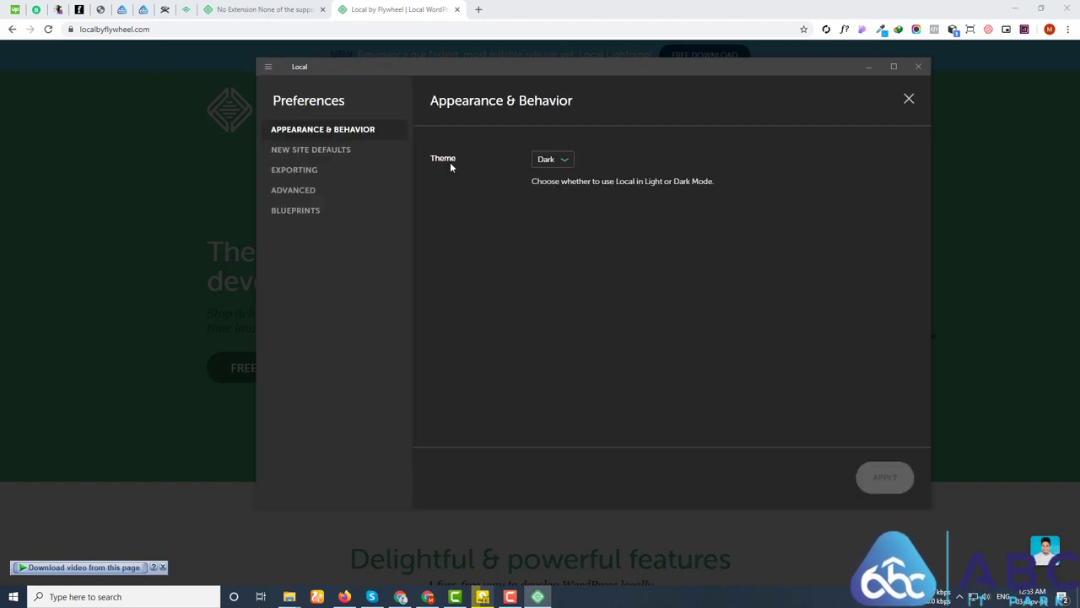
left_click(547, 162)
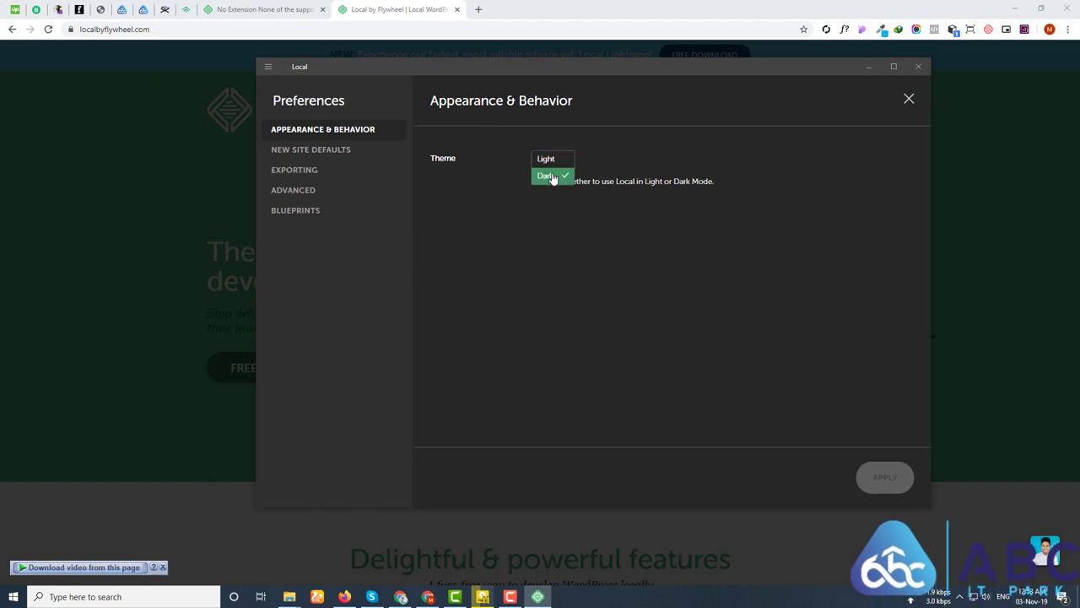
left_click(549, 160)
left_click(884, 477)
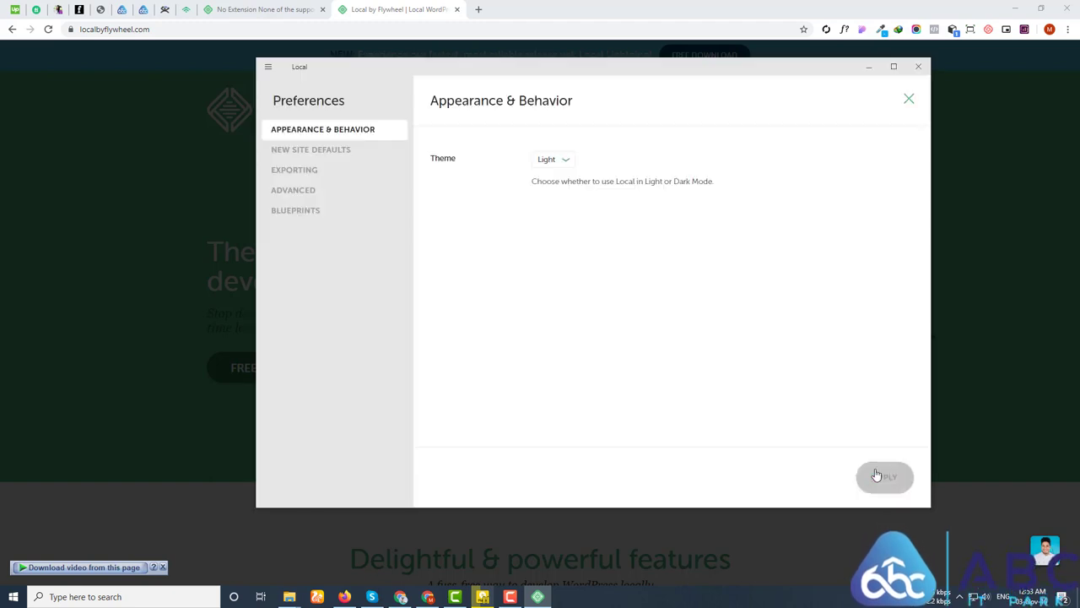
left_click(550, 160)
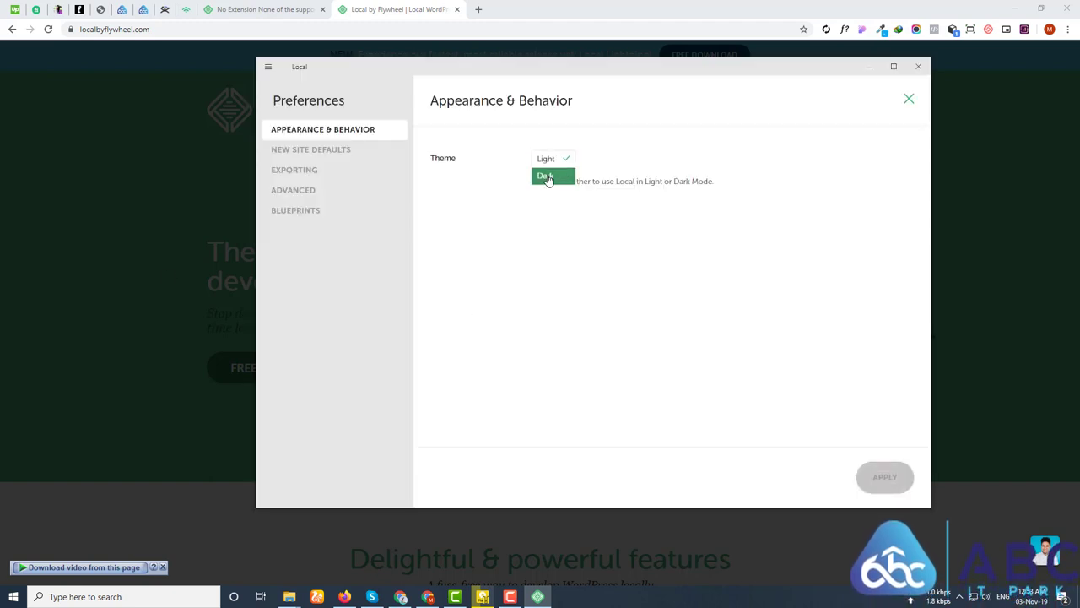
left_click(549, 178)
left_click(884, 477)
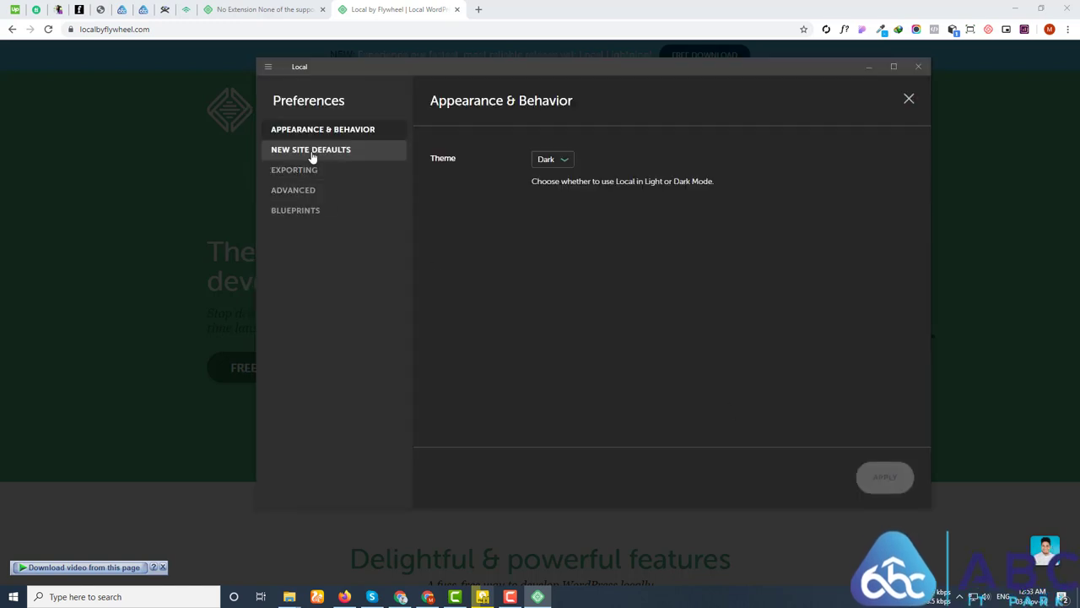
Review New Site Defaults leaving the admin email unchanged, then view the Exporting settings.
left_click(311, 151)
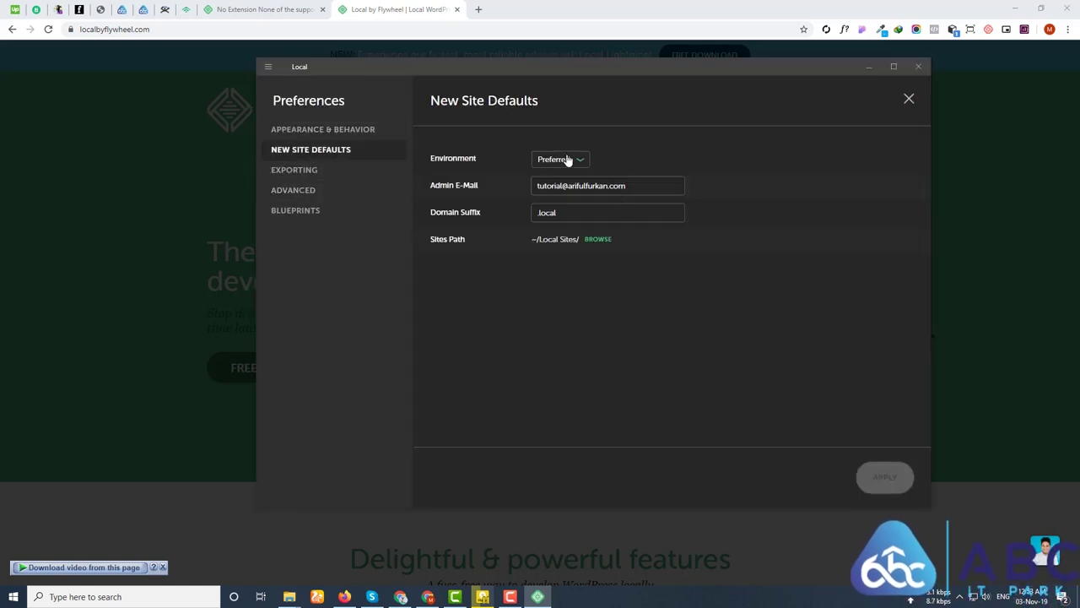
triple_click(605, 188)
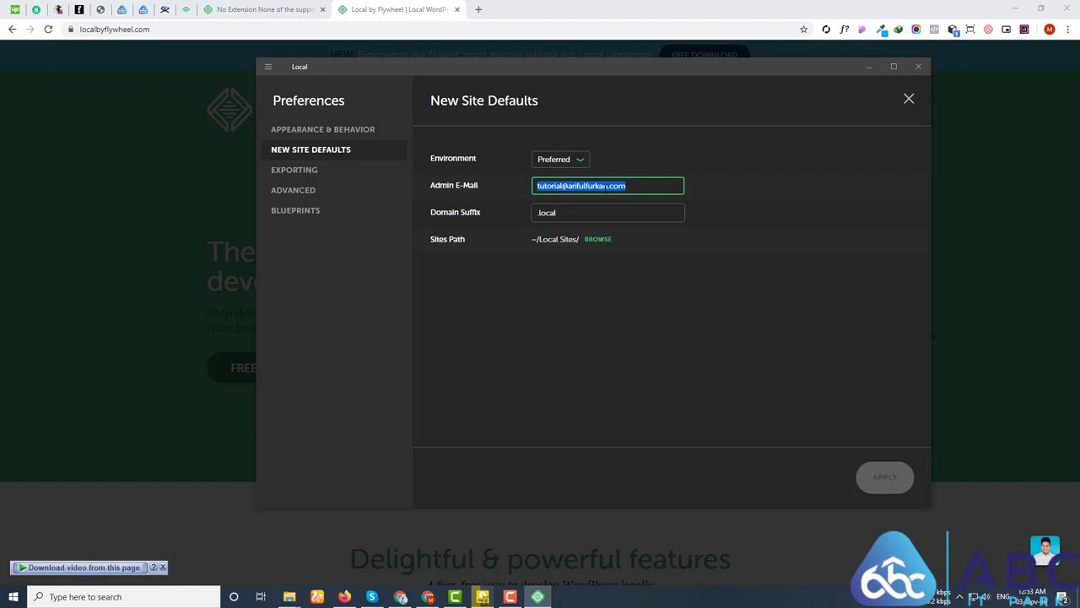
triple_click(569, 188)
triple_click(604, 187)
triple_click(550, 185)
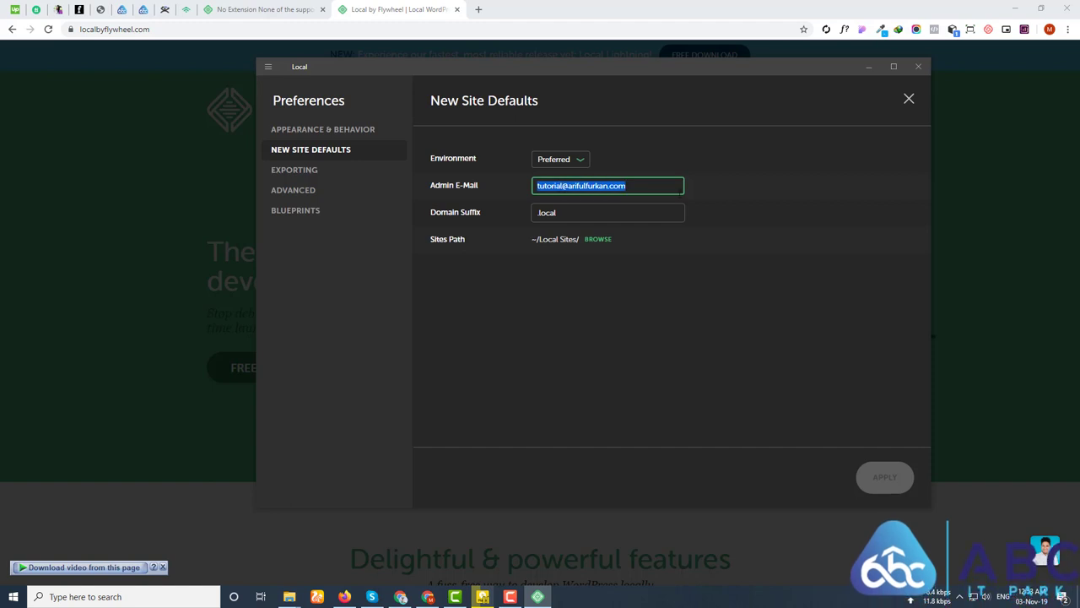
left_click(765, 194)
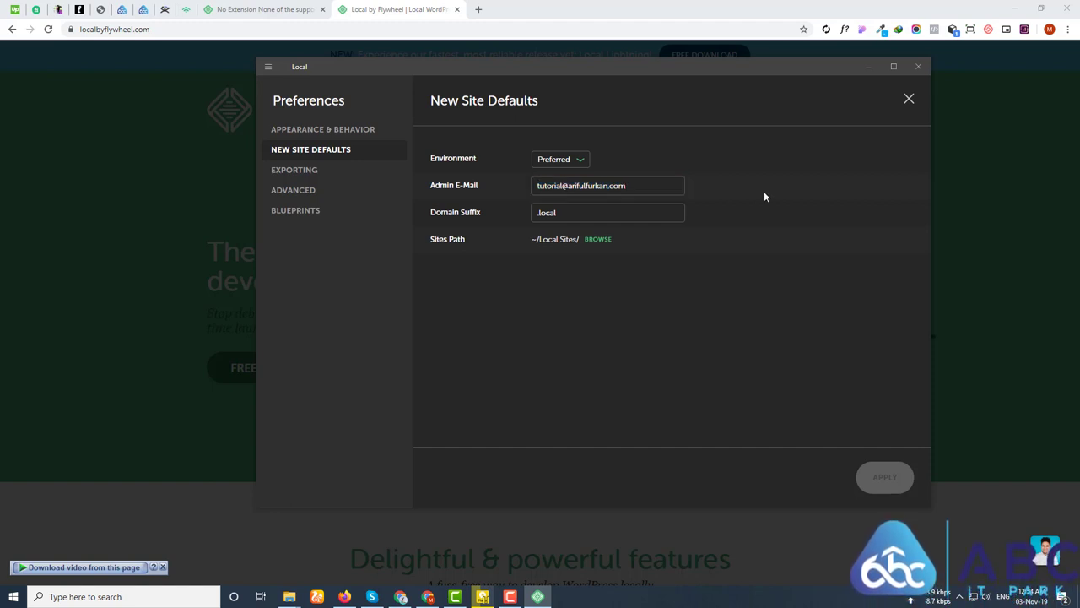
triple_click(607, 185)
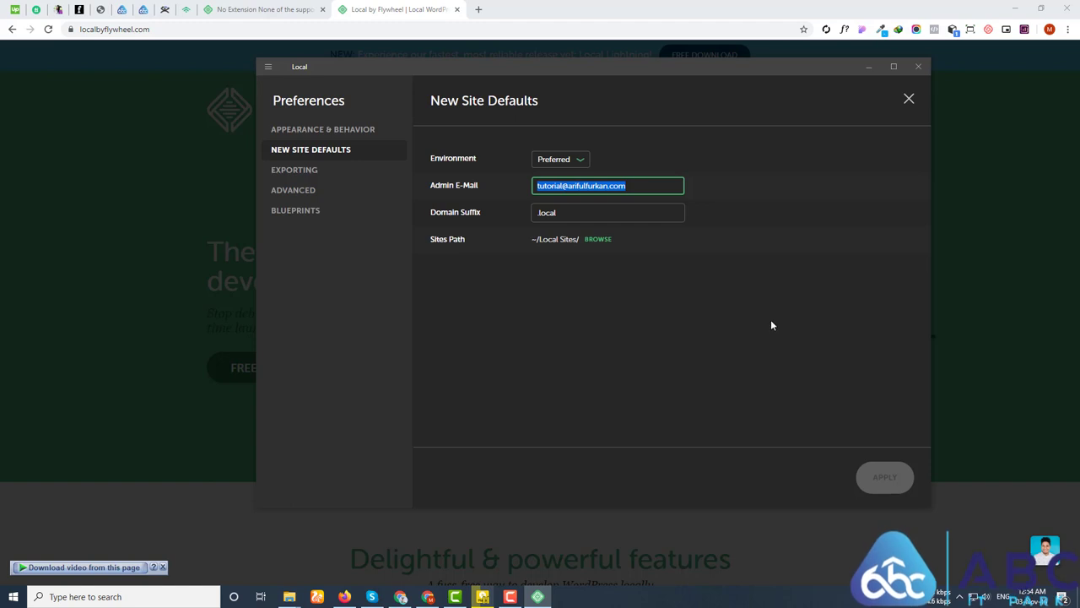
left_click(666, 343)
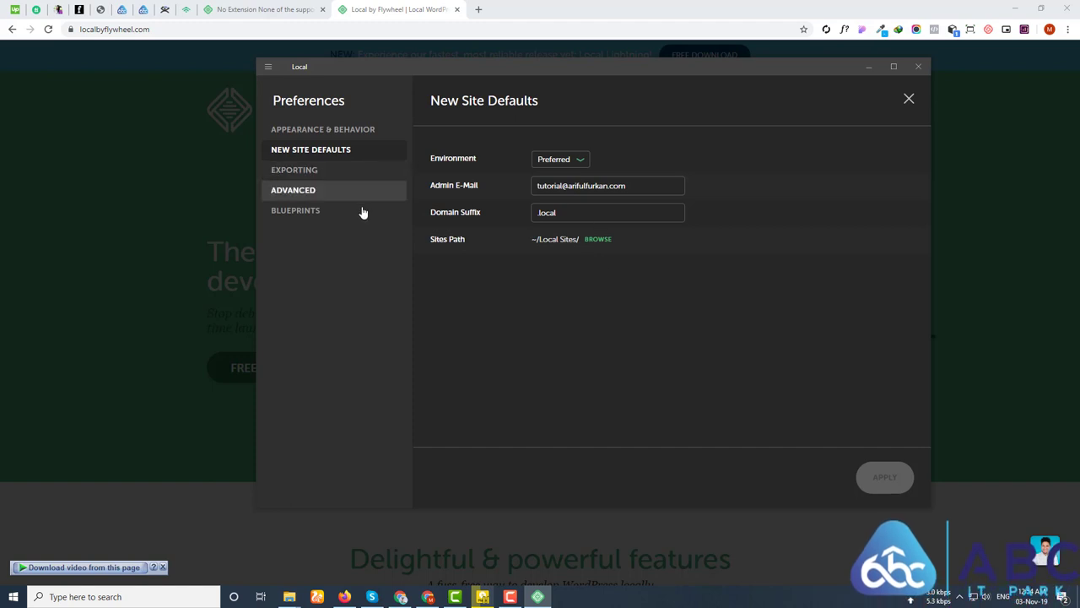
left_click(337, 169)
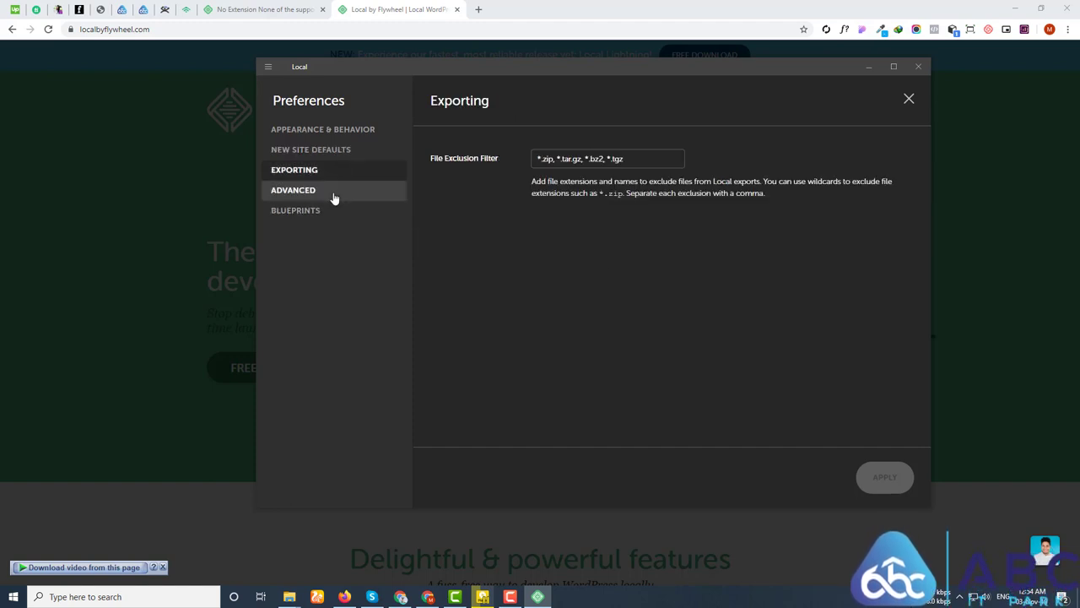
Browse the Advanced and Blueprints preferences, then close Preferences.
left_click(292, 191)
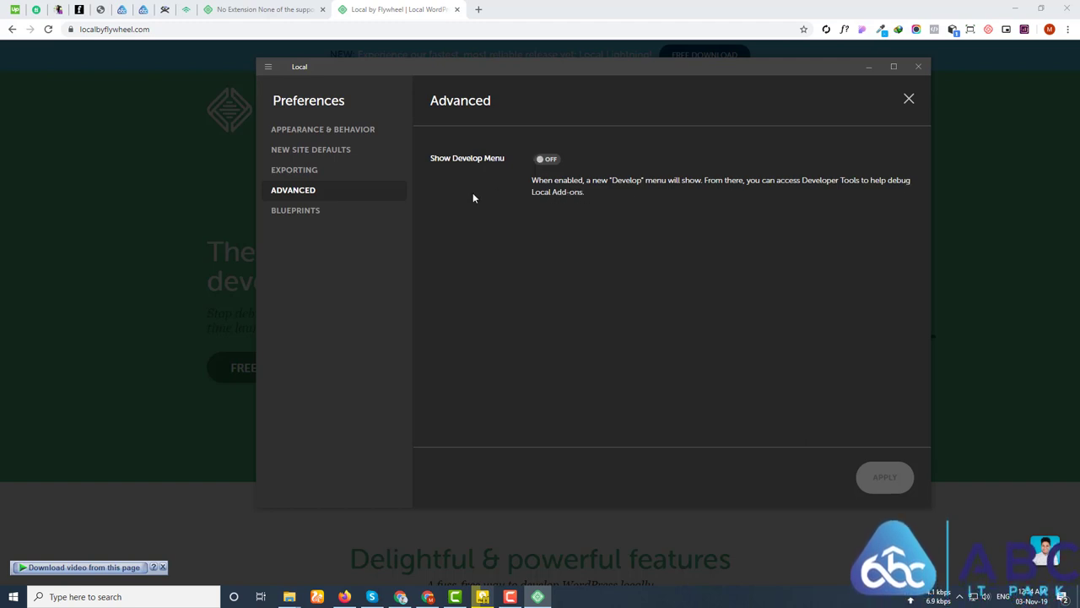
left_click(303, 211)
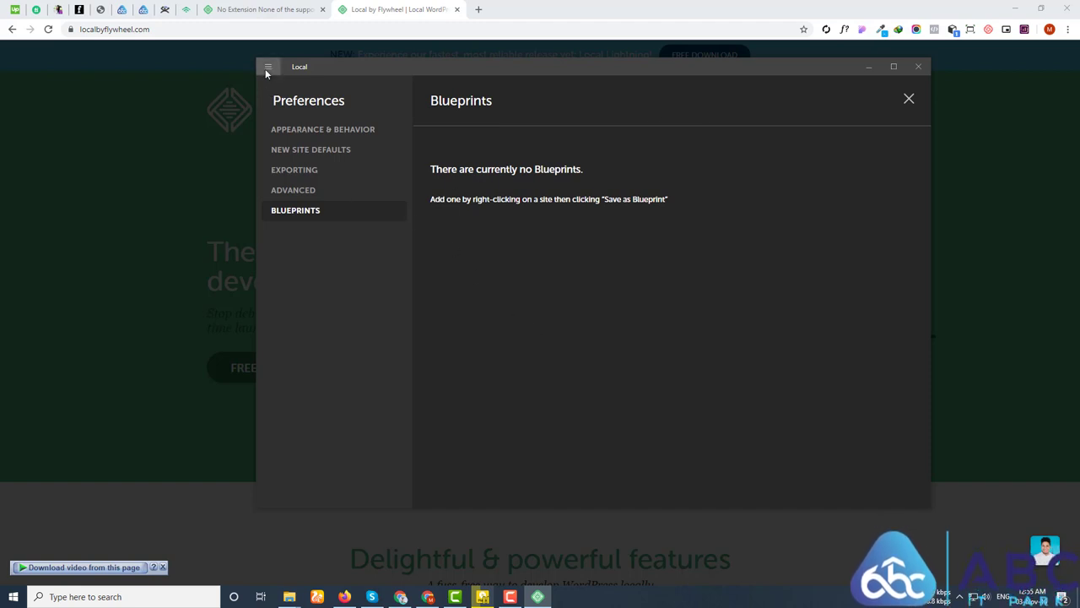
left_click(909, 99)
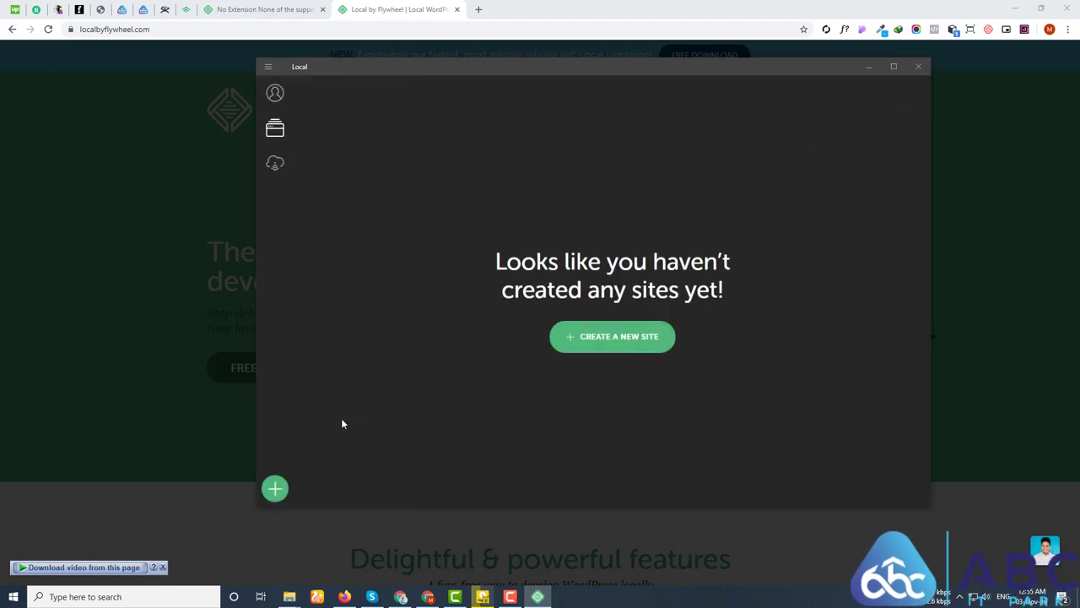
Create site 'elementor2020', verifying domain elementor2020.local and no blueprint, and continue.
left_click(272, 491)
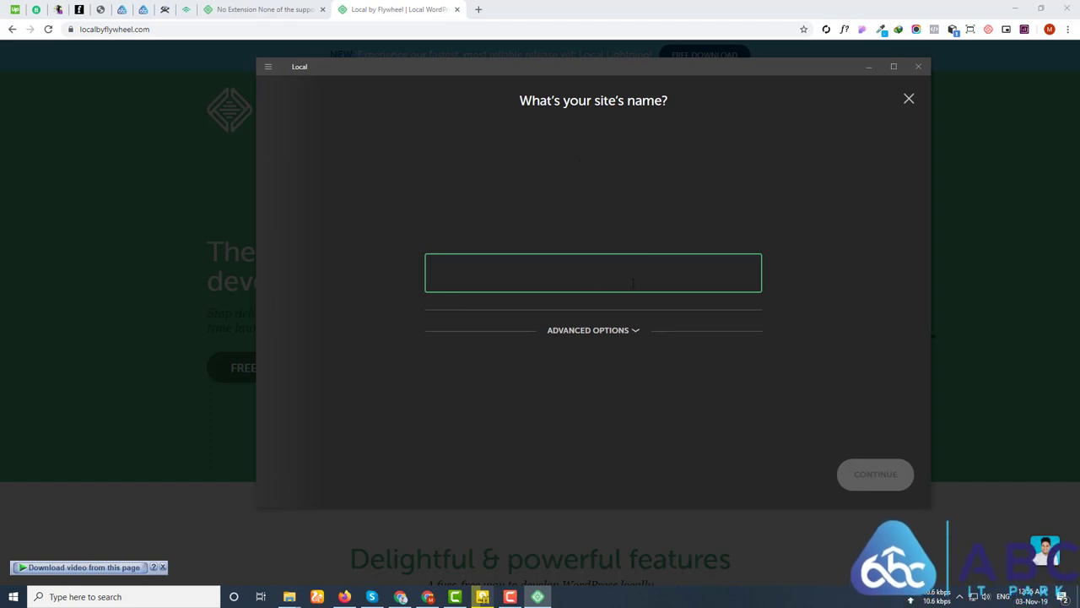
type("elementor22")
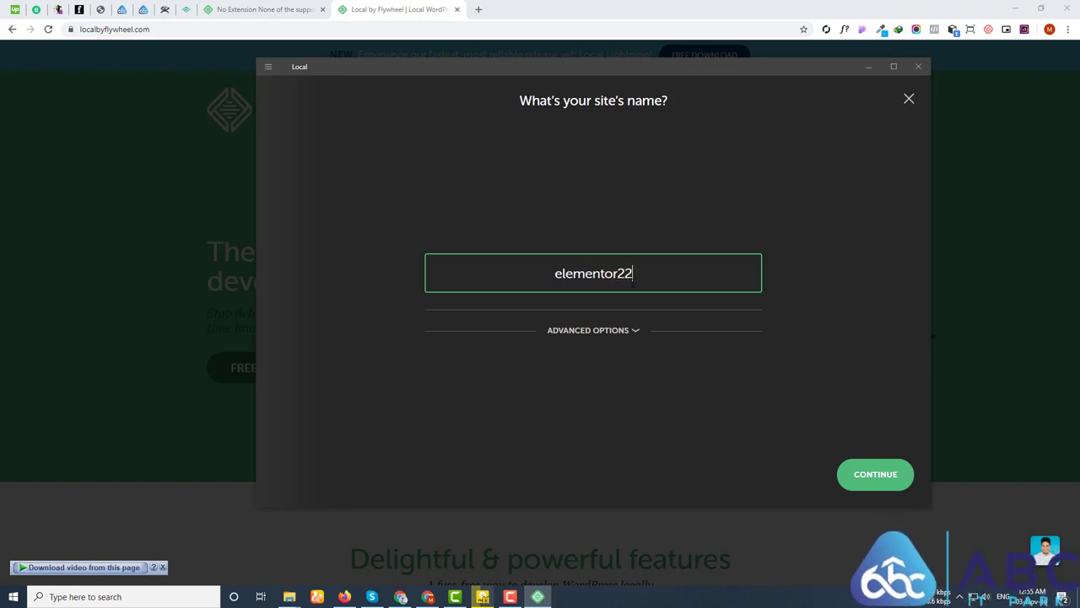
key("BackSpace")
type("020")
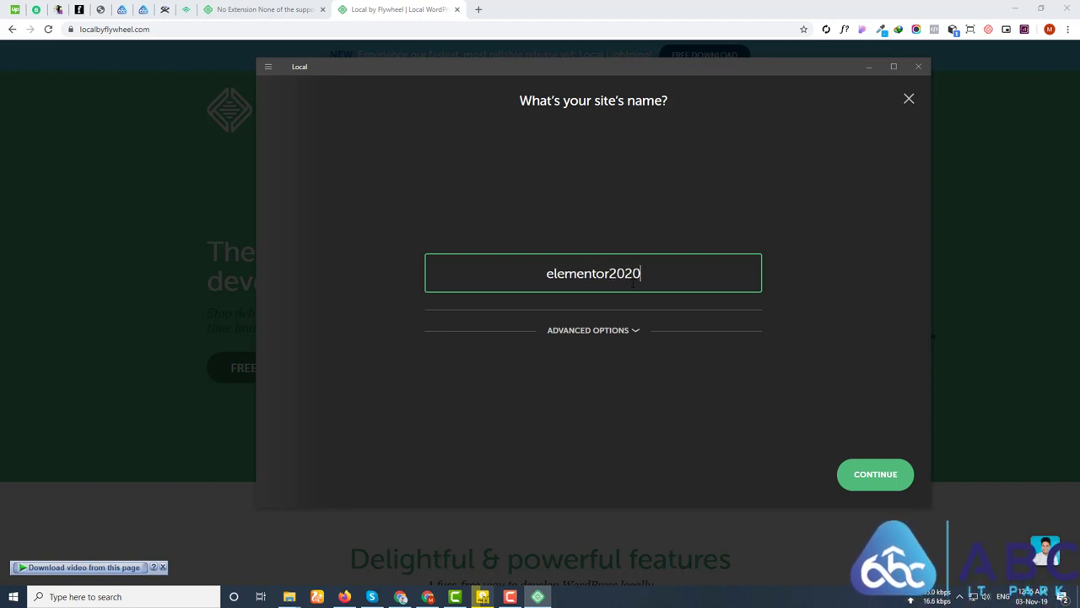
left_click(620, 340)
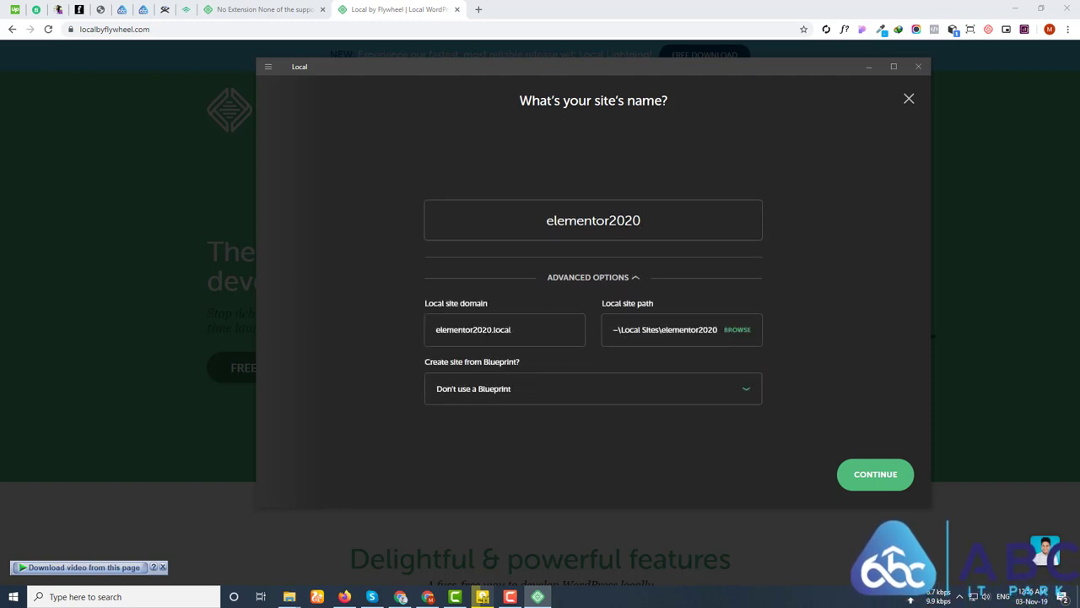
triple_click(463, 329)
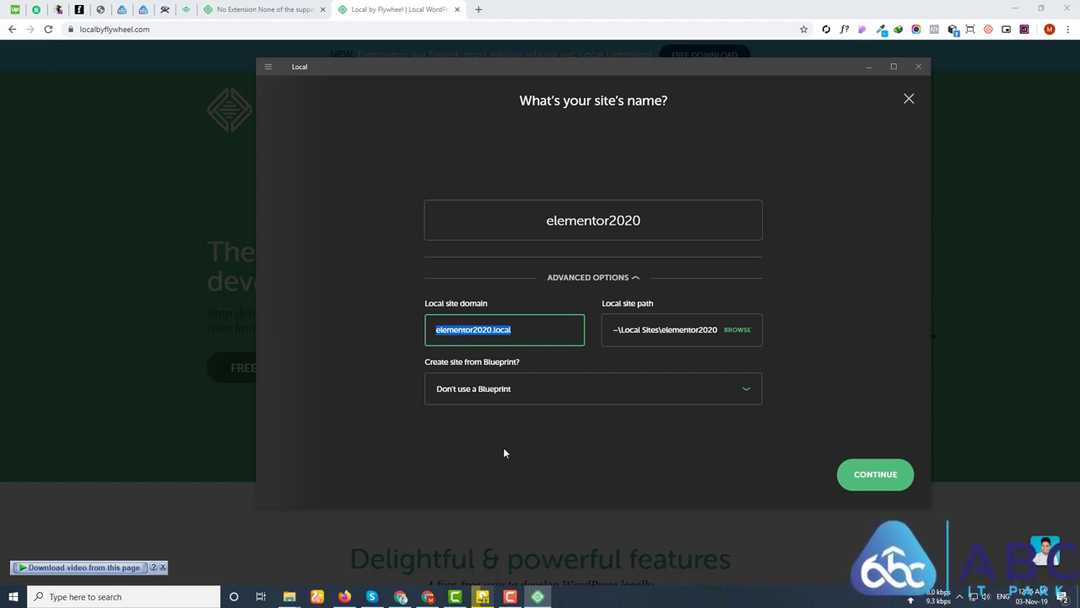
left_click(741, 400)
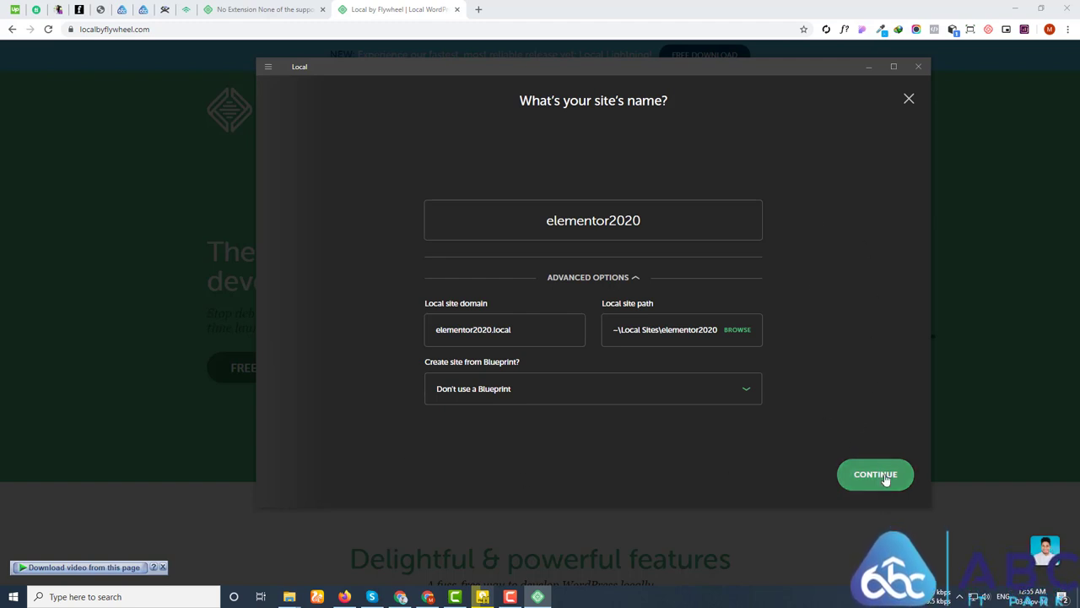
left_click(622, 281)
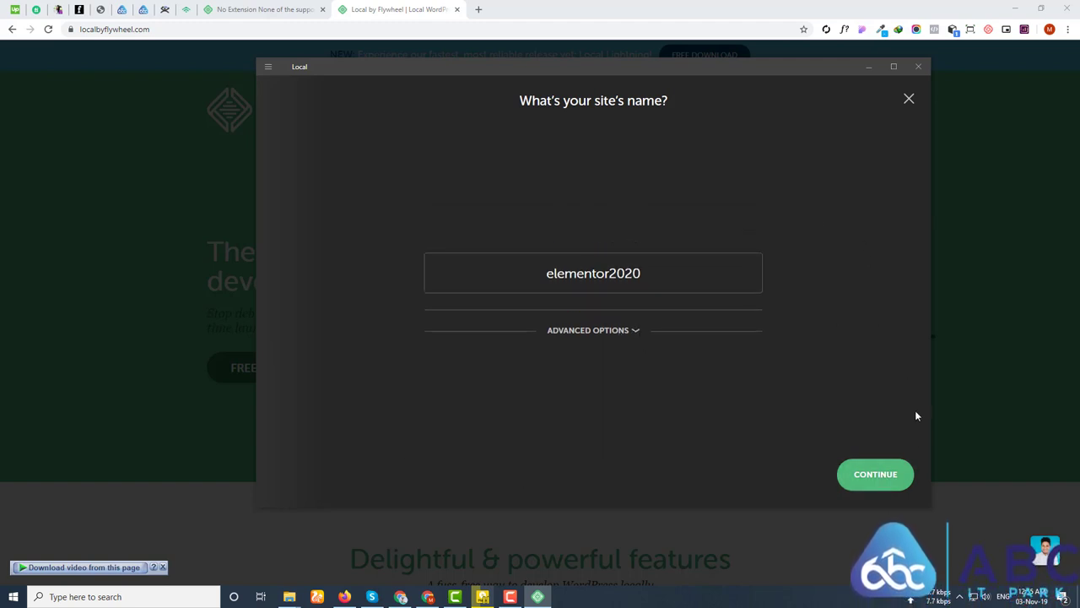
left_click(884, 475)
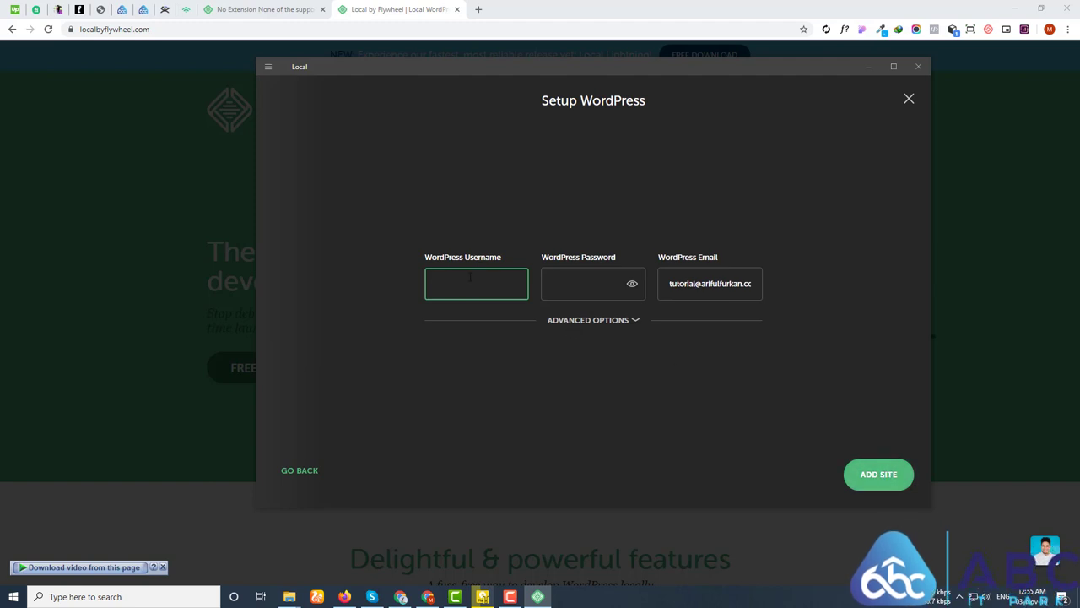
Set the WordPress admin username to elementor2020 in the Setup WordPress form.
left_click(562, 285)
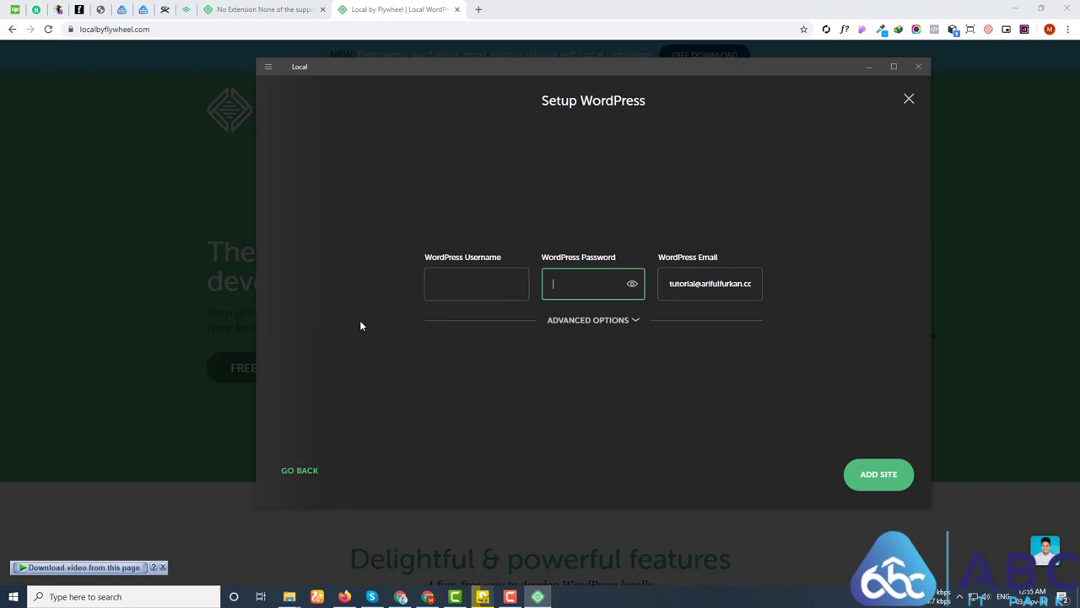
left_click(444, 289)
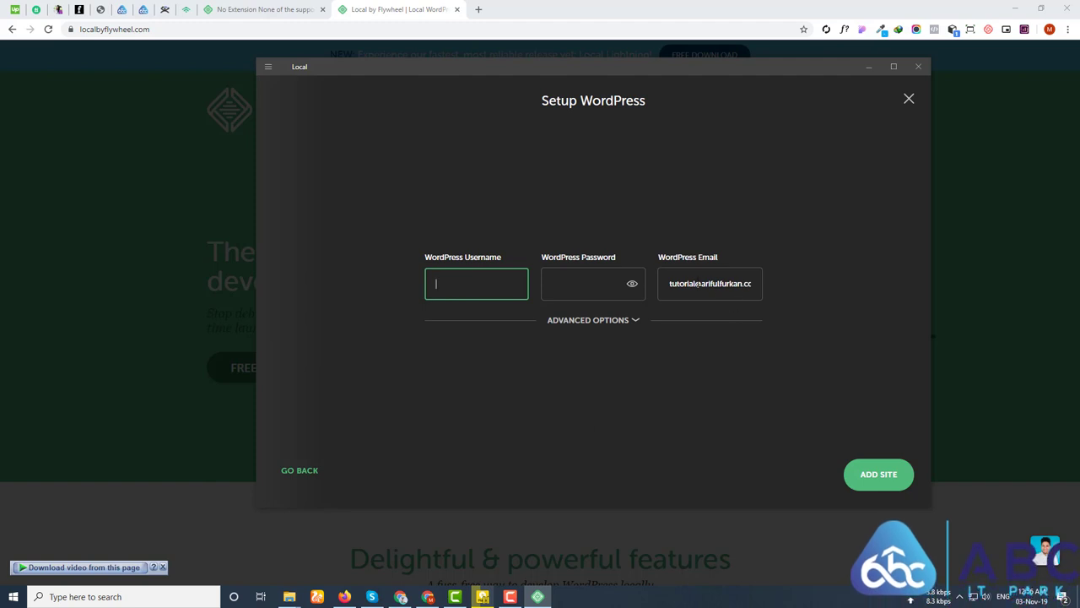
left_click_drag(695, 284, 804, 287)
left_click(616, 321)
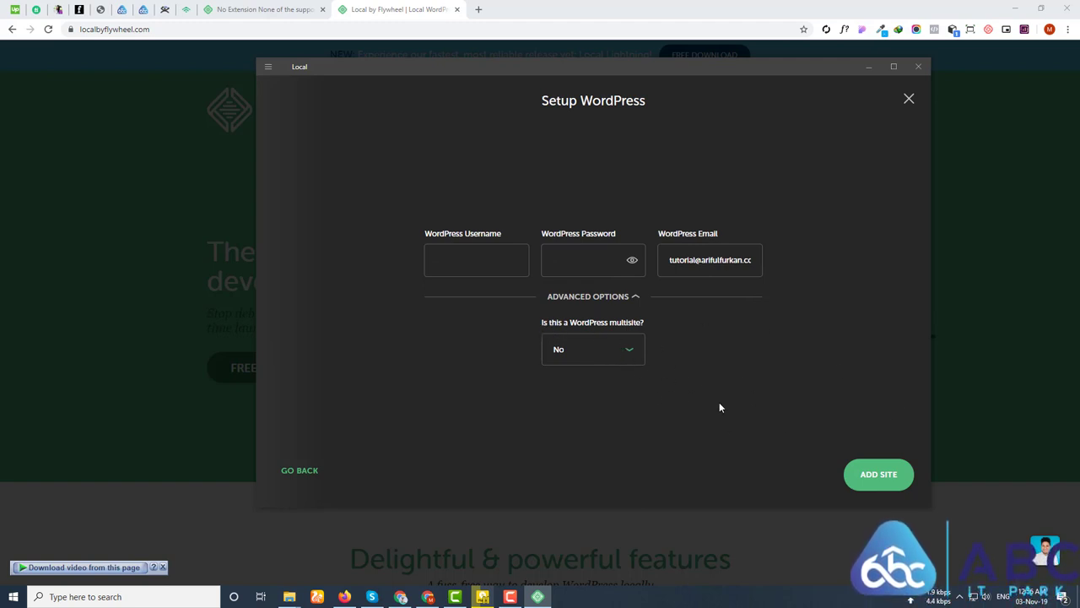
left_click(637, 301)
left_click(456, 285)
key("ctrl+v")
key("ctrl+a")
key("BackSpace")
type("e")
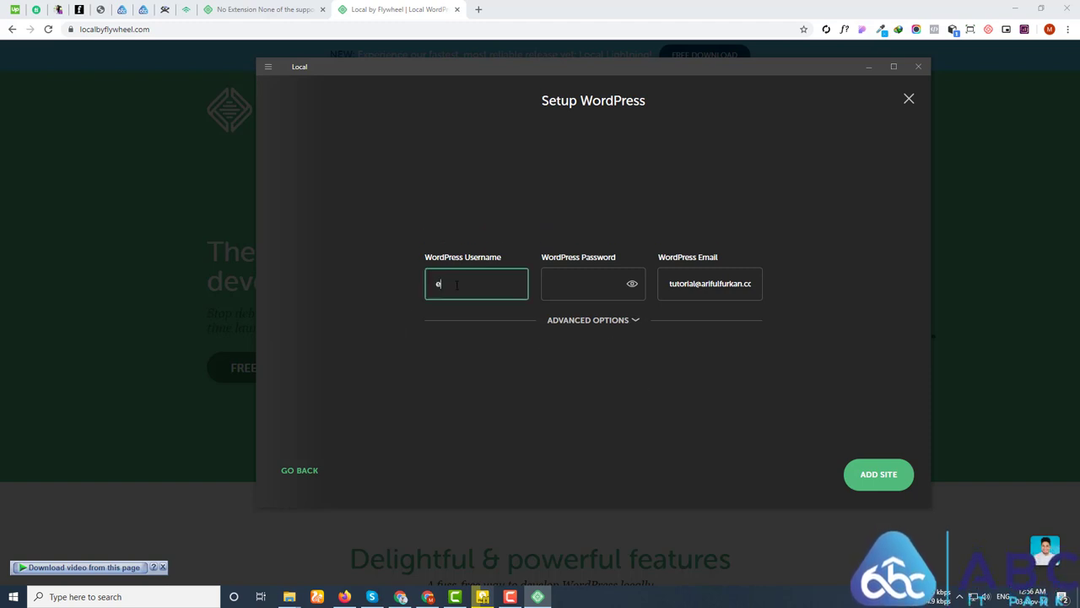
type("lem")
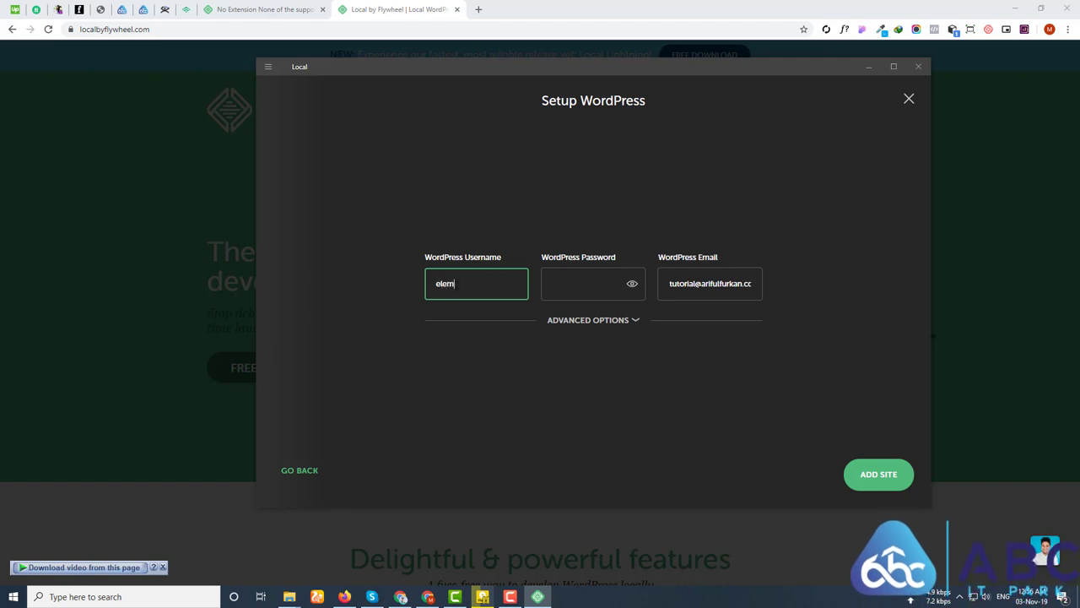
type("entor")
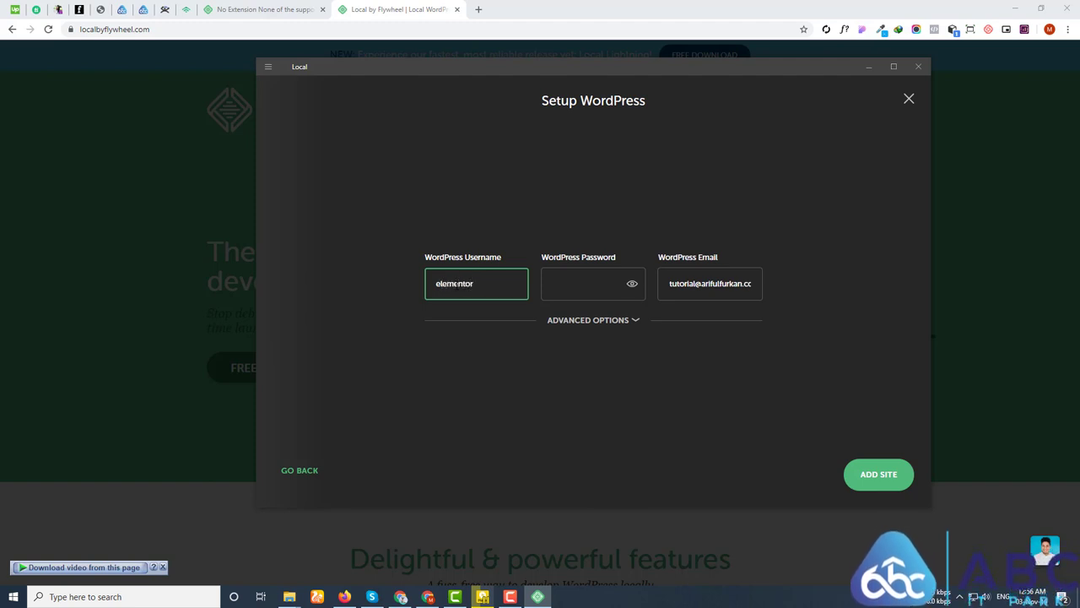
type("2020")
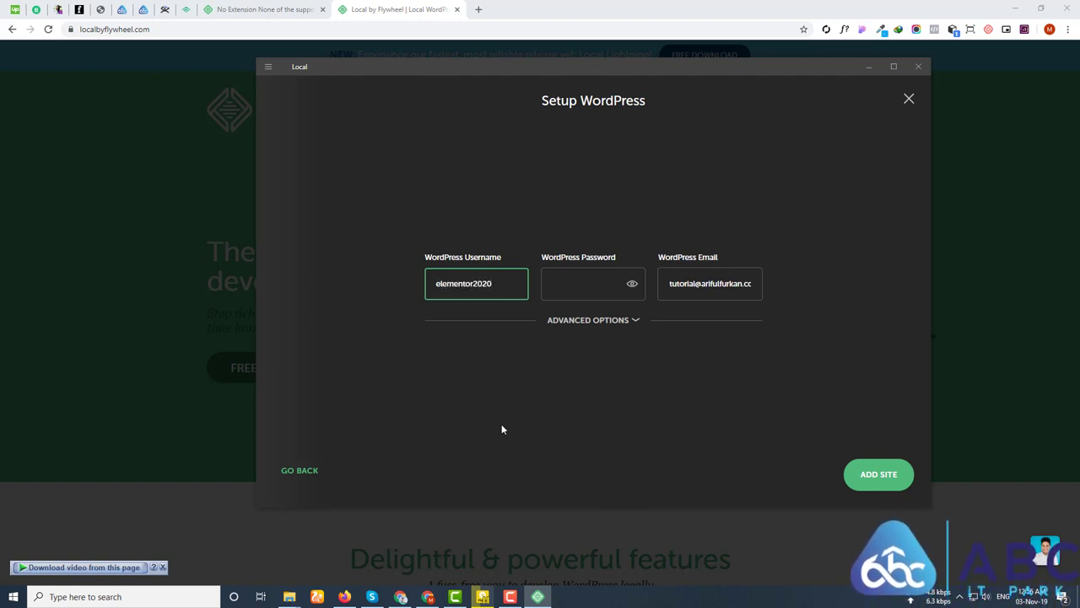
Fill in the account password and admin e-mail, then add the site.
key("ctrl+a")
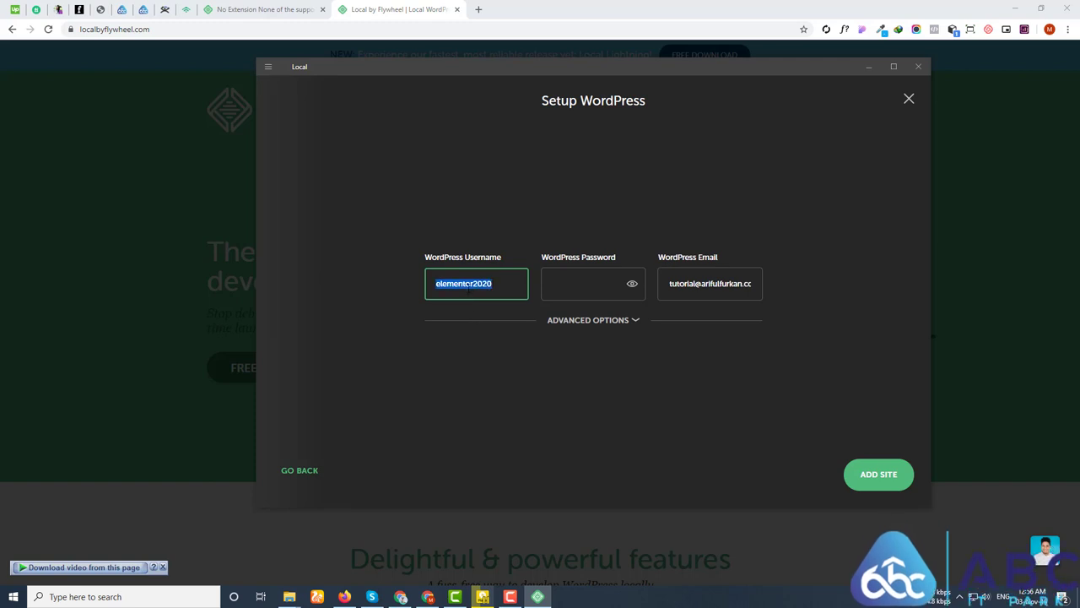
left_click(528, 385)
key("Tab")
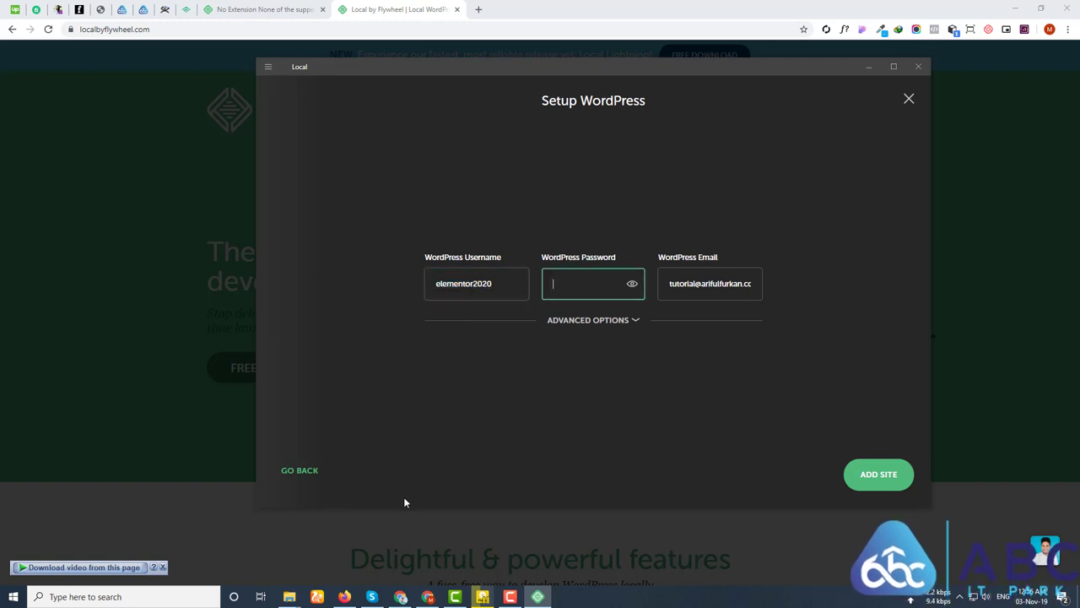
key("ctrl+v")
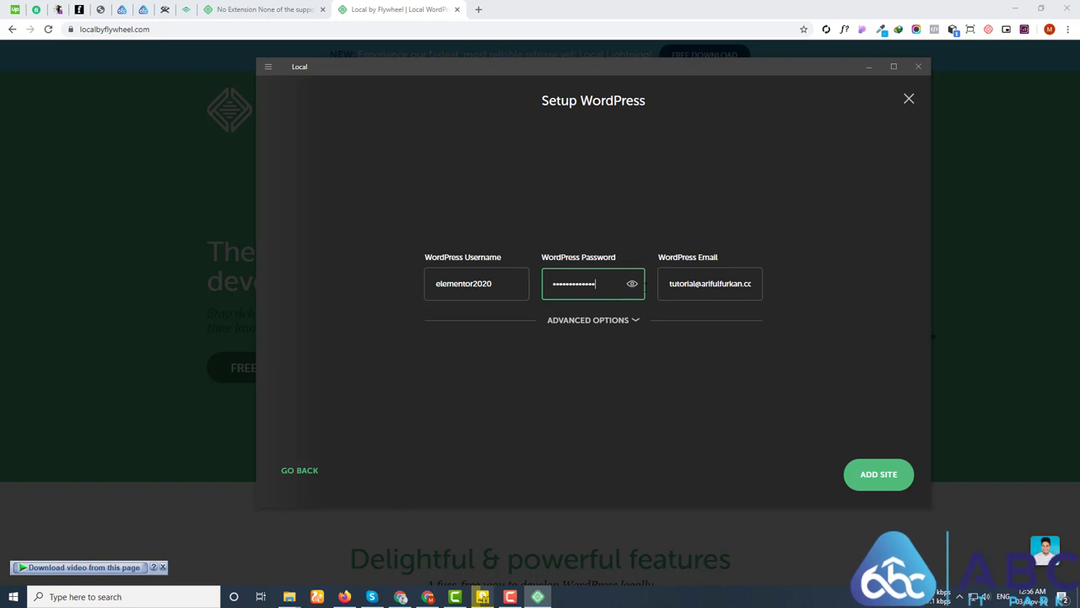
left_click(887, 478)
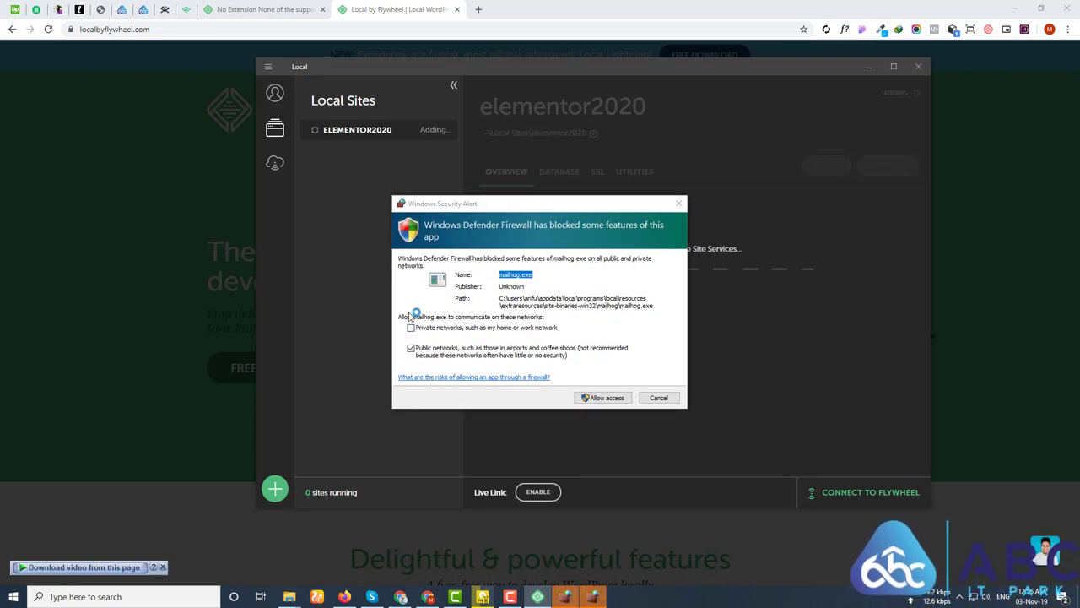
Allow mailhog.exe through the Windows firewall so the elementor2020 site finishes starting.
left_click(604, 399)
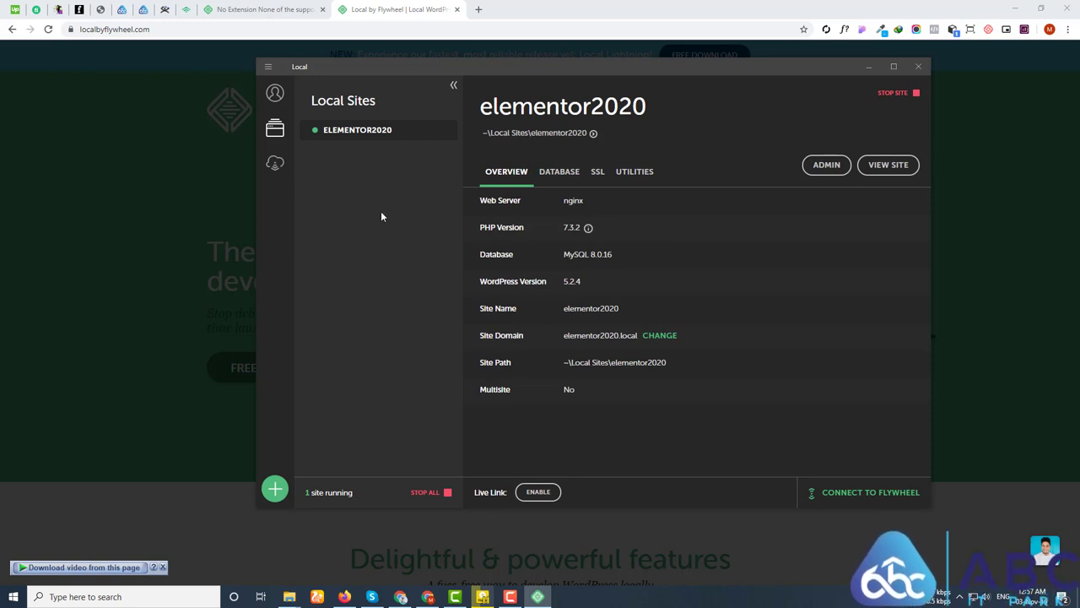
left_click(554, 175)
left_click(595, 174)
left_click(634, 177)
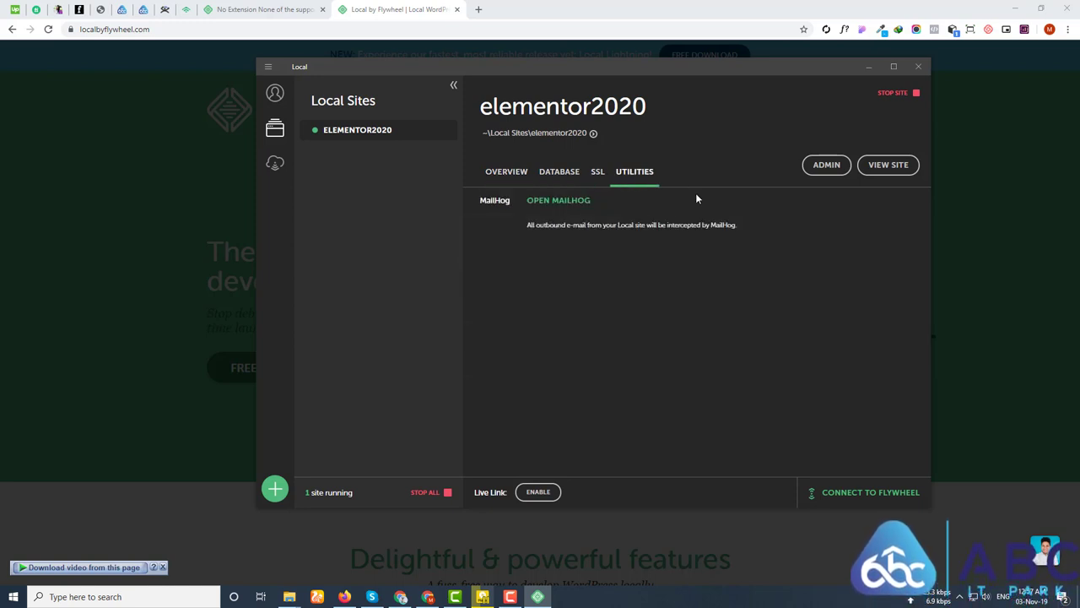
left_click(512, 173)
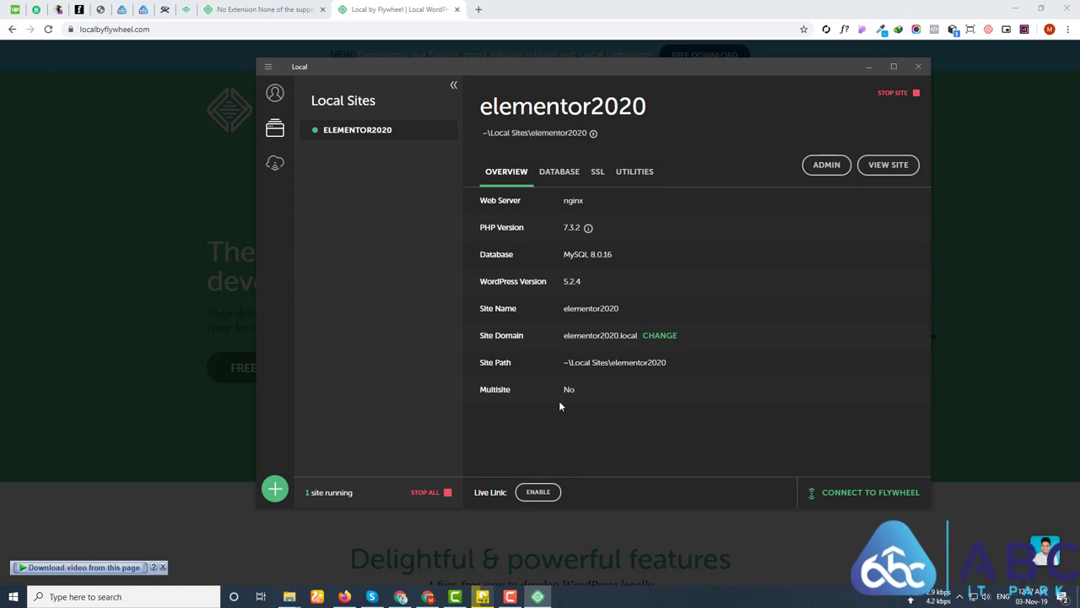
Log in to the elementor2020 WordPress admin with the saved login, retrying after the cookies error.
left_click(825, 169)
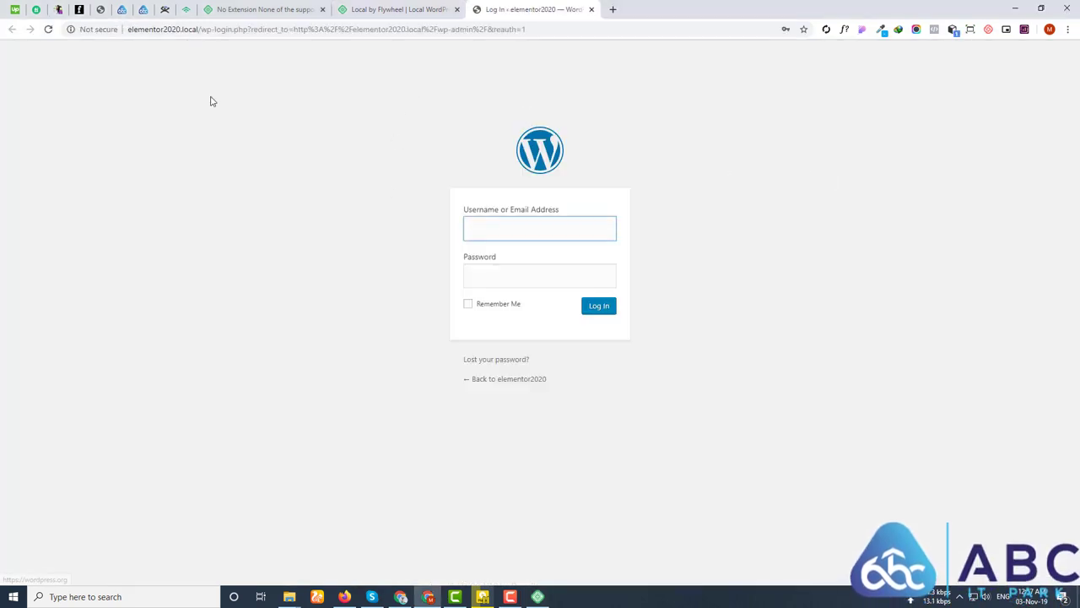
left_click(471, 225)
left_click(498, 262)
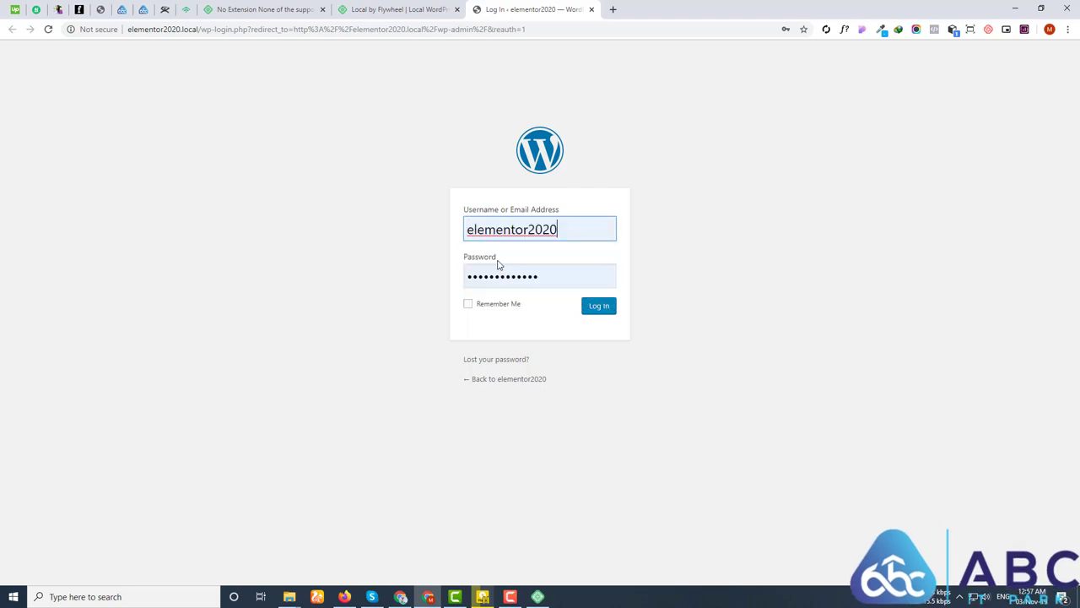
left_click(602, 309)
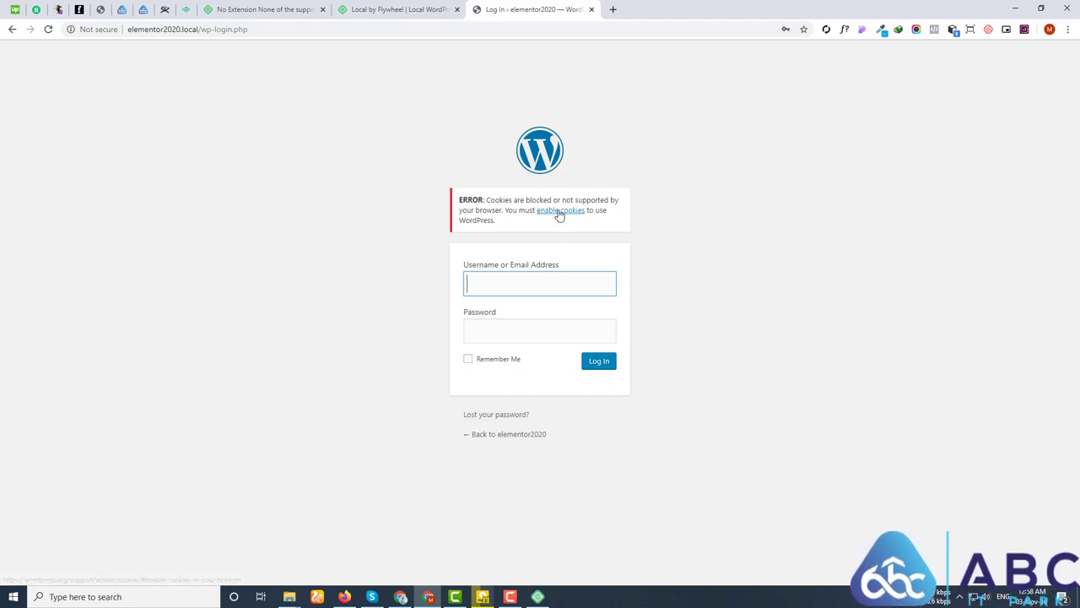
left_click(536, 281)
left_click(529, 316)
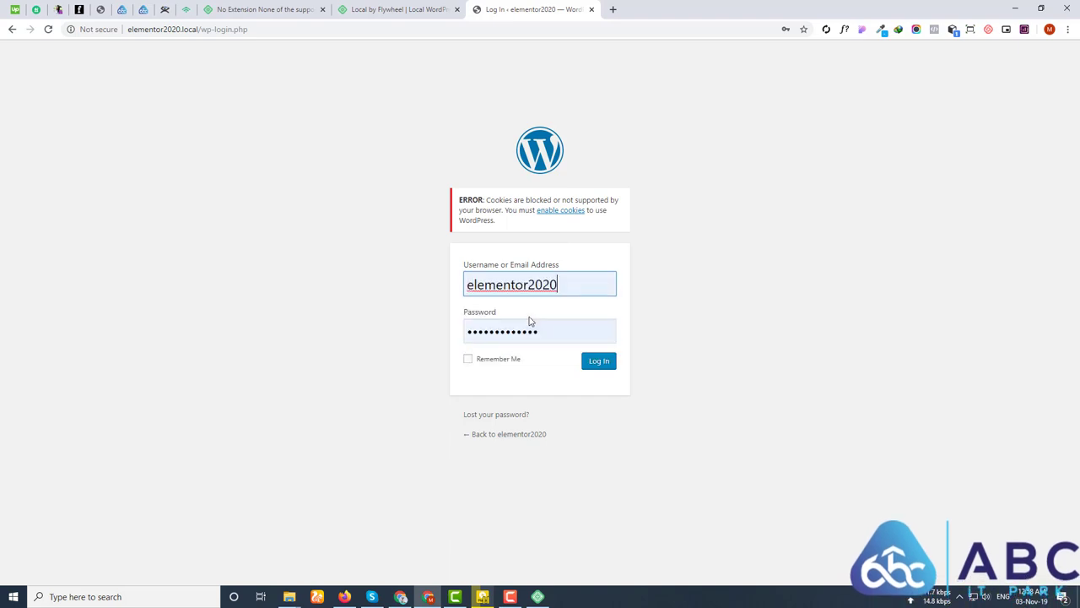
left_click(604, 371)
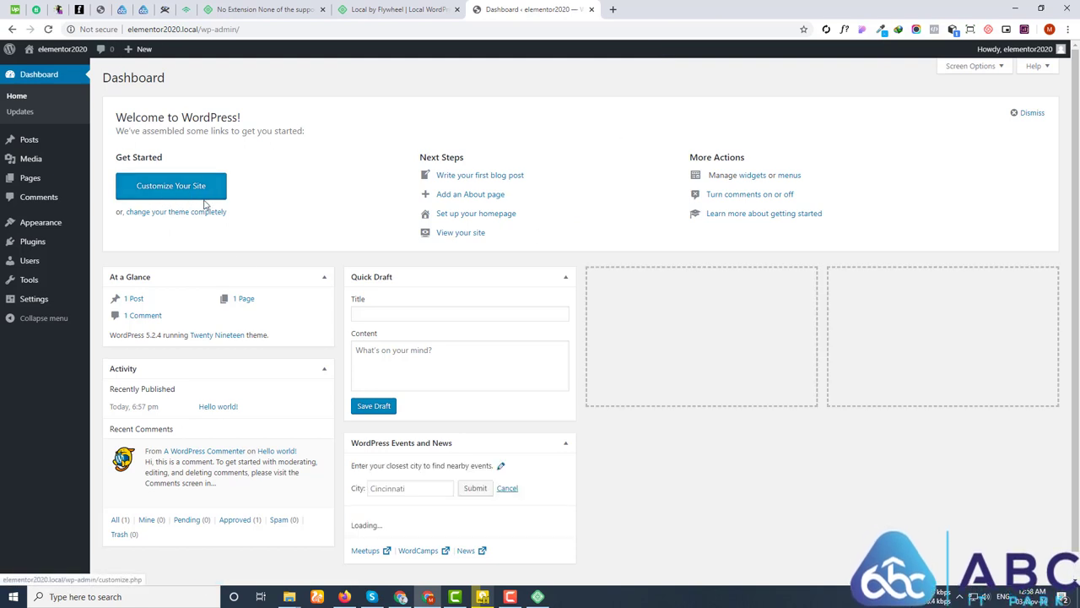
Inspect the Not secure connection details for the elementor2020.local Dashboard.
left_click(99, 29)
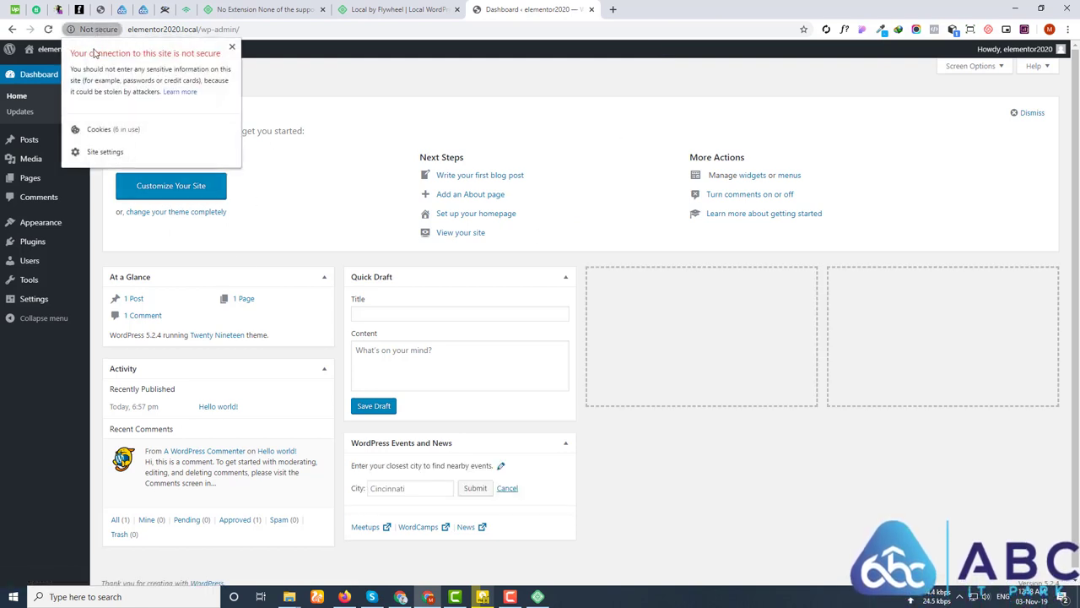
left_click(233, 48)
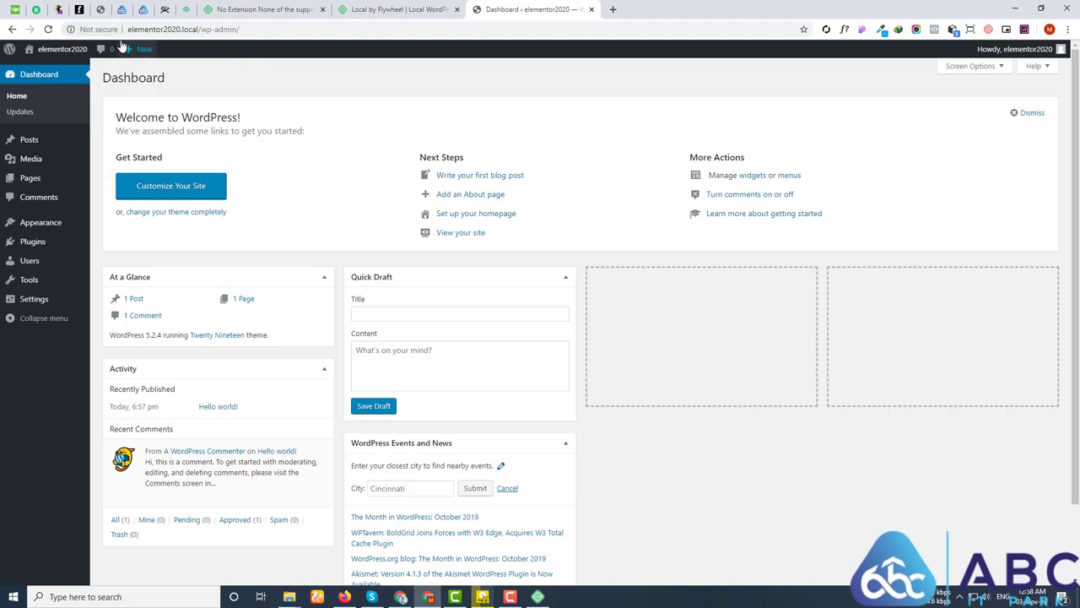
left_click(98, 30)
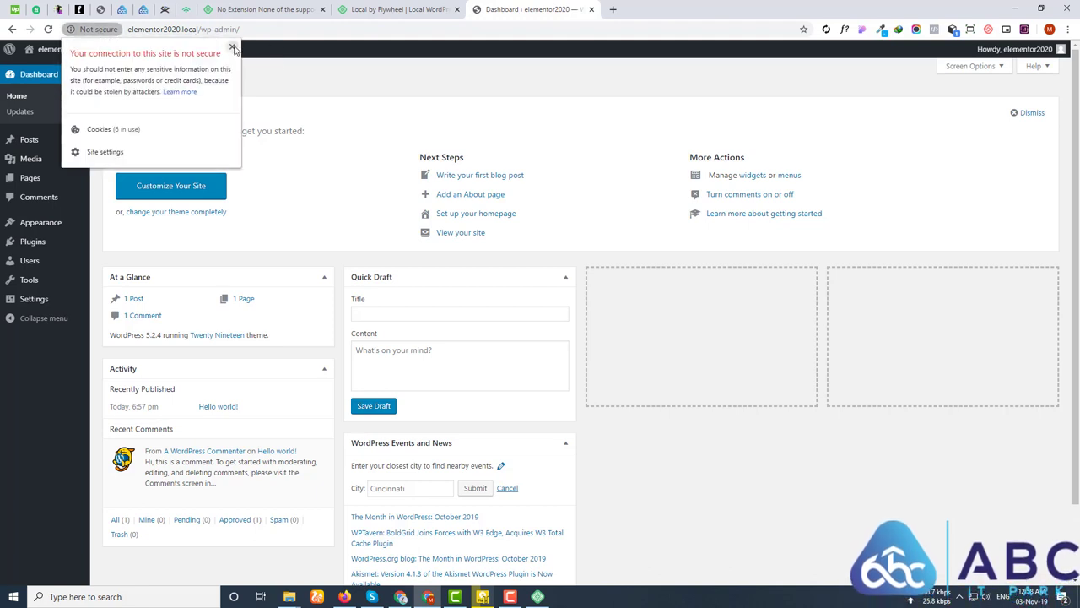
left_click(233, 47)
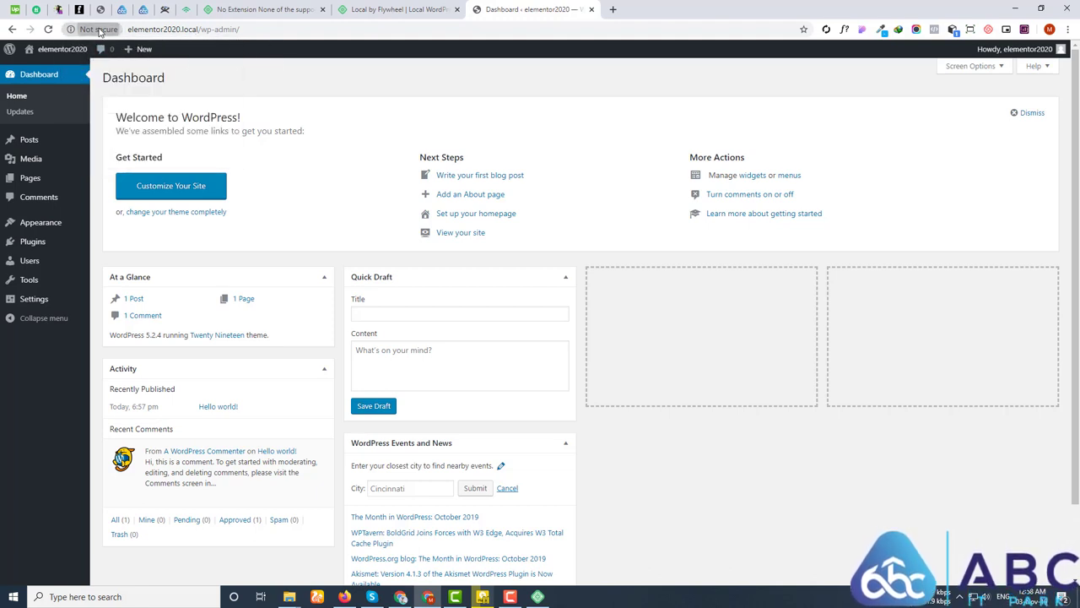
left_click(98, 29)
left_click(233, 48)
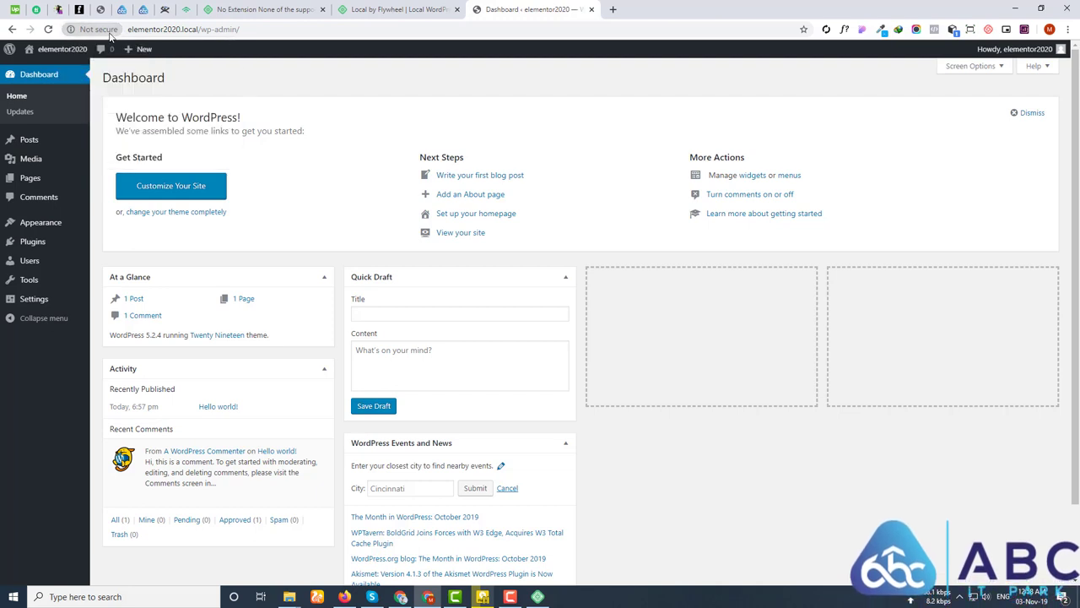
left_click(98, 30)
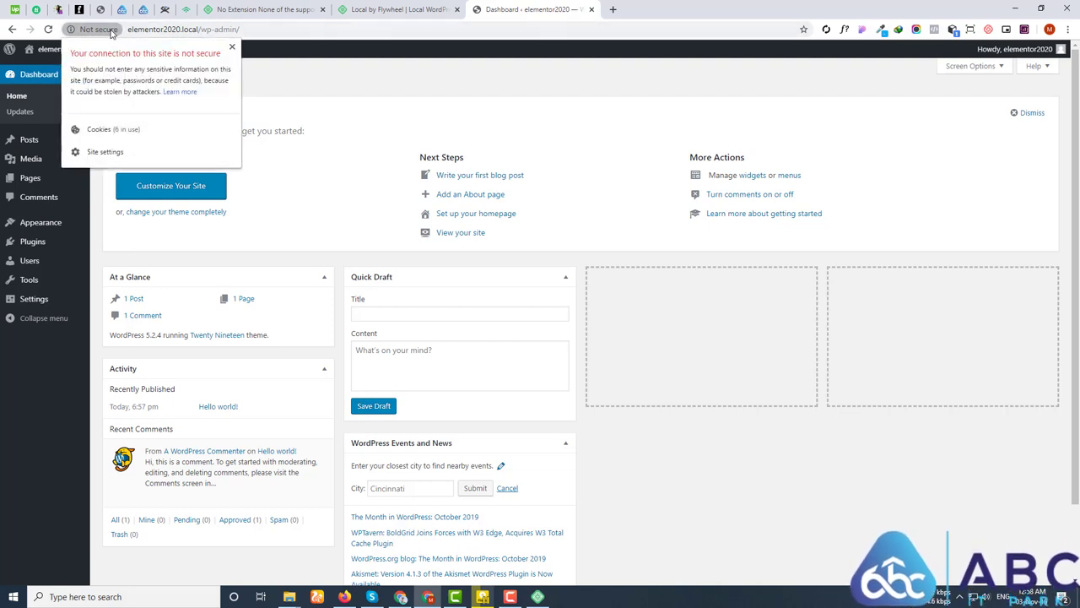
left_click(233, 47)
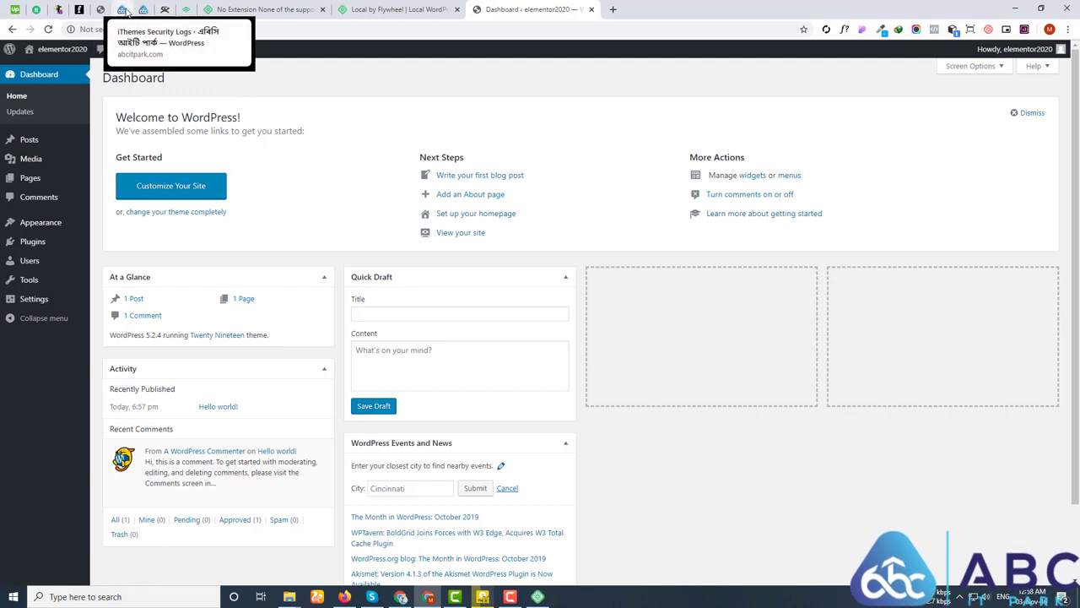
Compare with the live abcitpark.com admin's secure lock details, then return to Local.
left_click(125, 10)
left_click(72, 29)
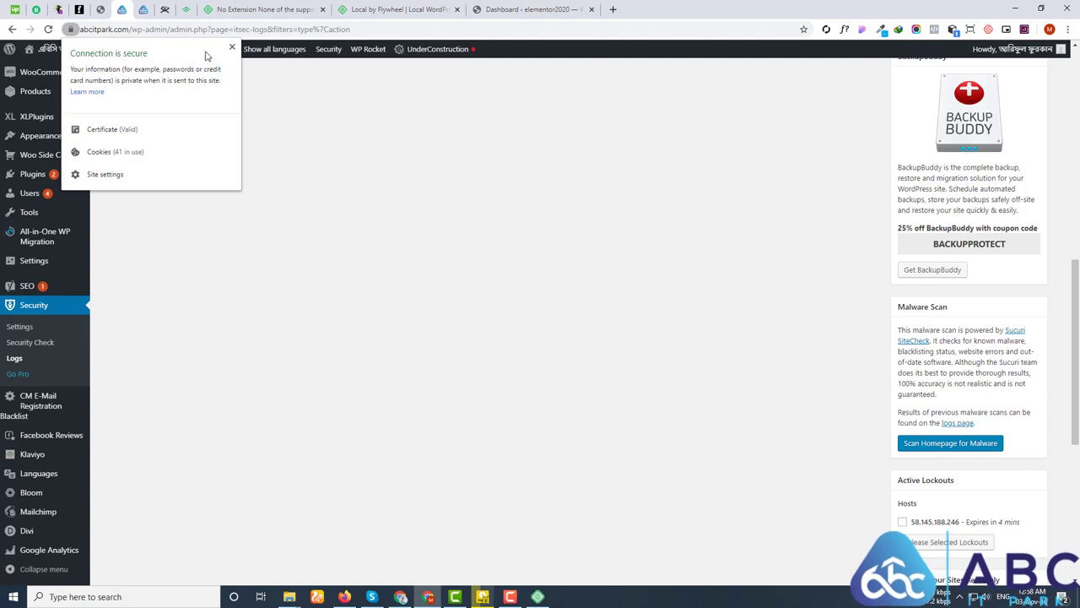
left_click(232, 47)
left_click(532, 9)
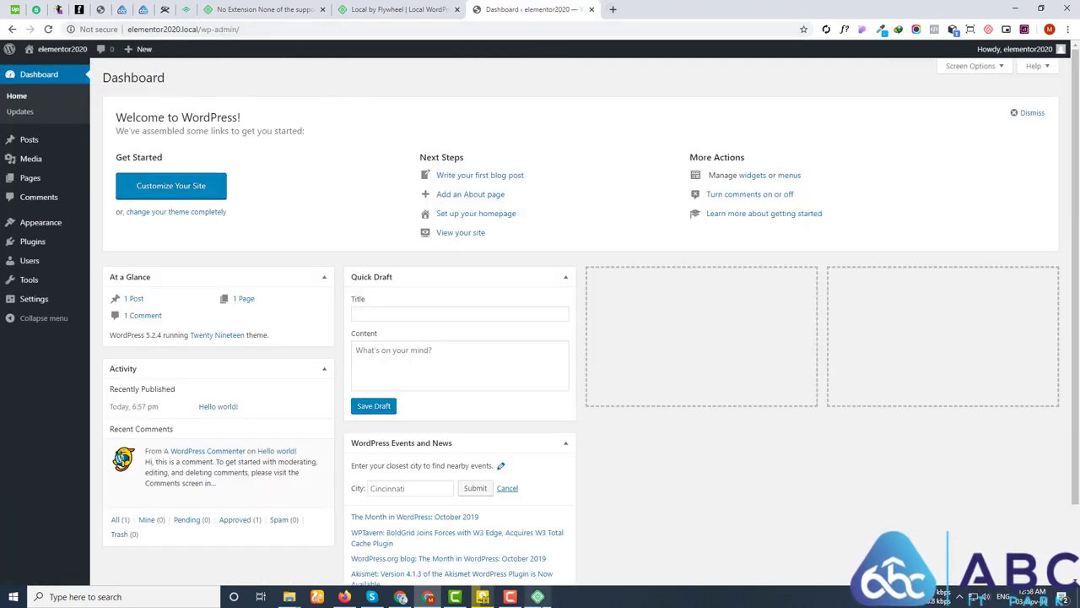
left_click(537, 596)
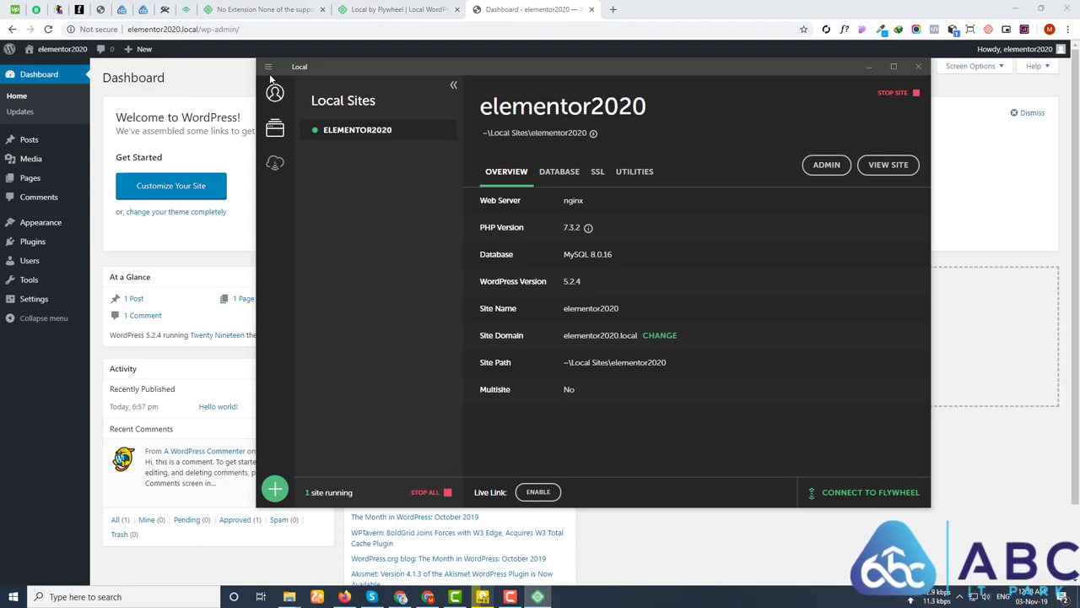
View the trusted elementor2020.local.crt certificate and OpenSSL 1.1.1b on Local's SSL tab.
left_click(598, 173)
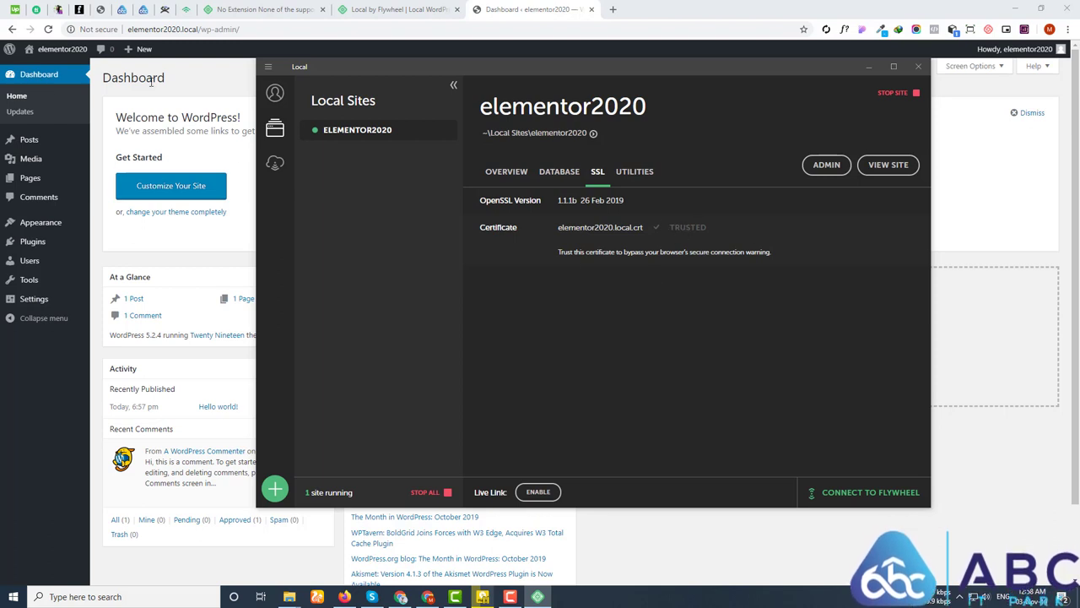
left_click(22, 303)
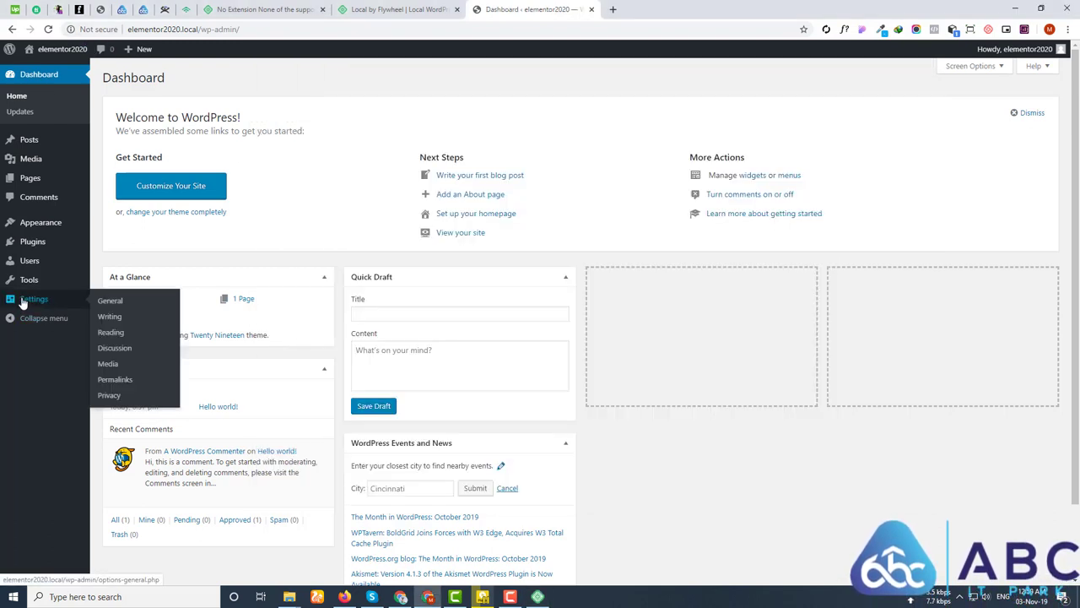
left_click(22, 304)
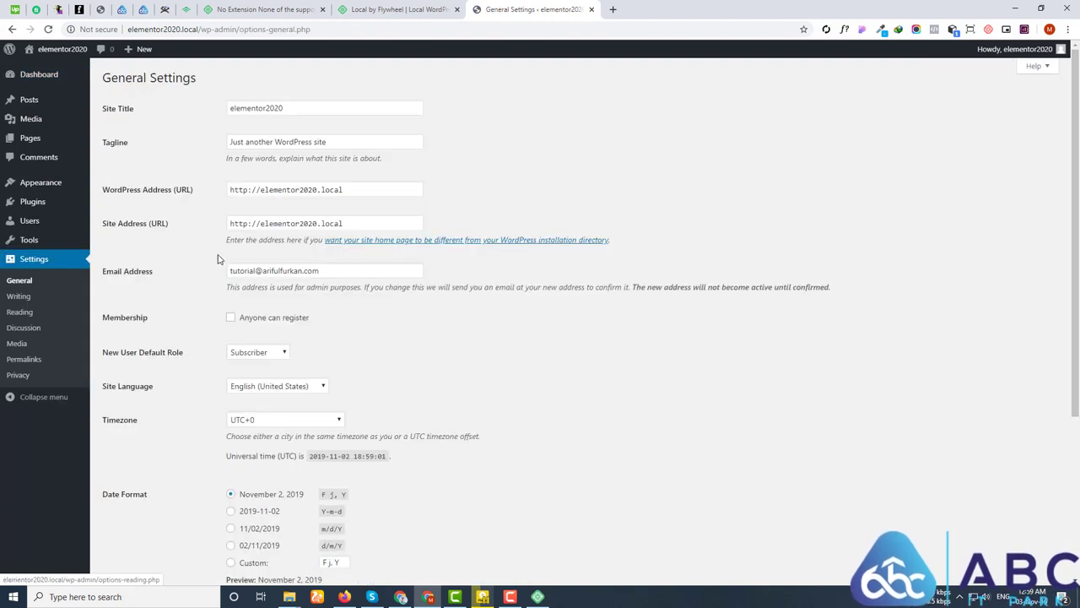
left_click(247, 189)
type("s")
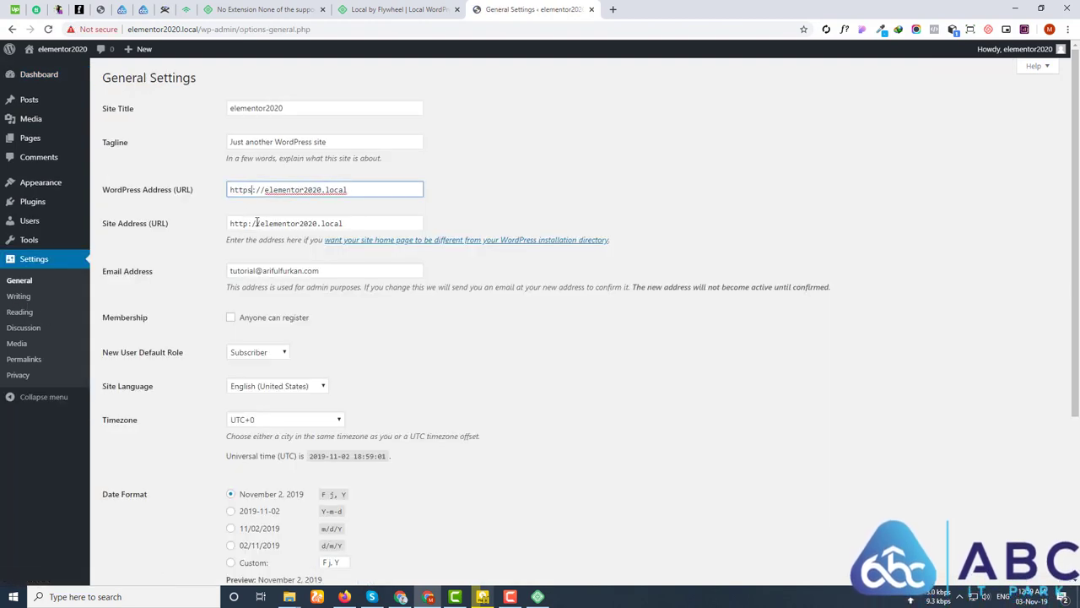
left_click(247, 223)
type("s")
scroll(412, 316, "down", 3)
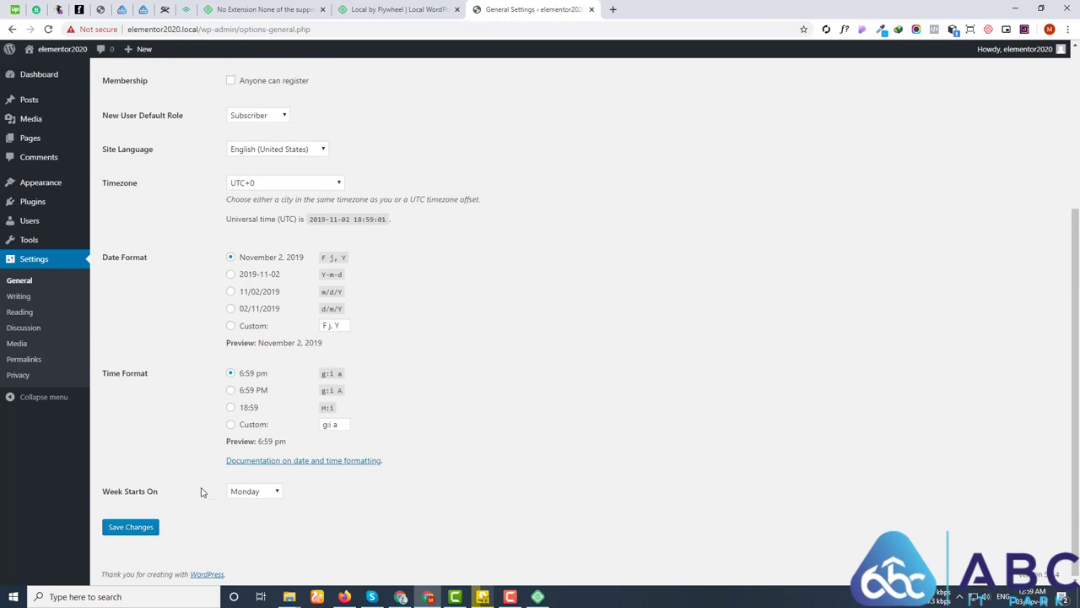
left_click(141, 529)
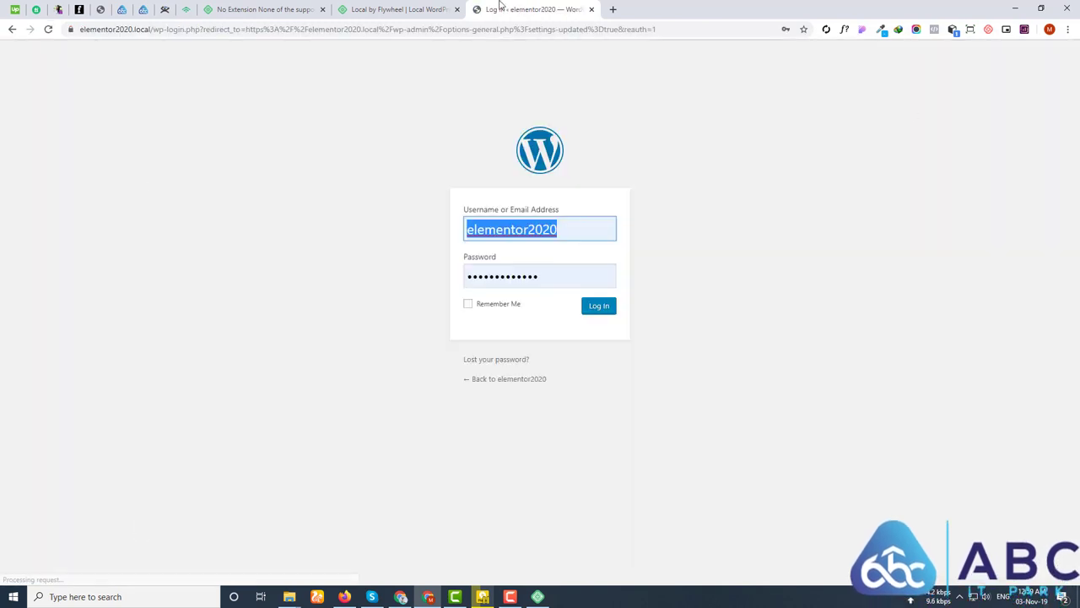
Log back in and confirm the admin now loads over a secure connection.
left_click(600, 307)
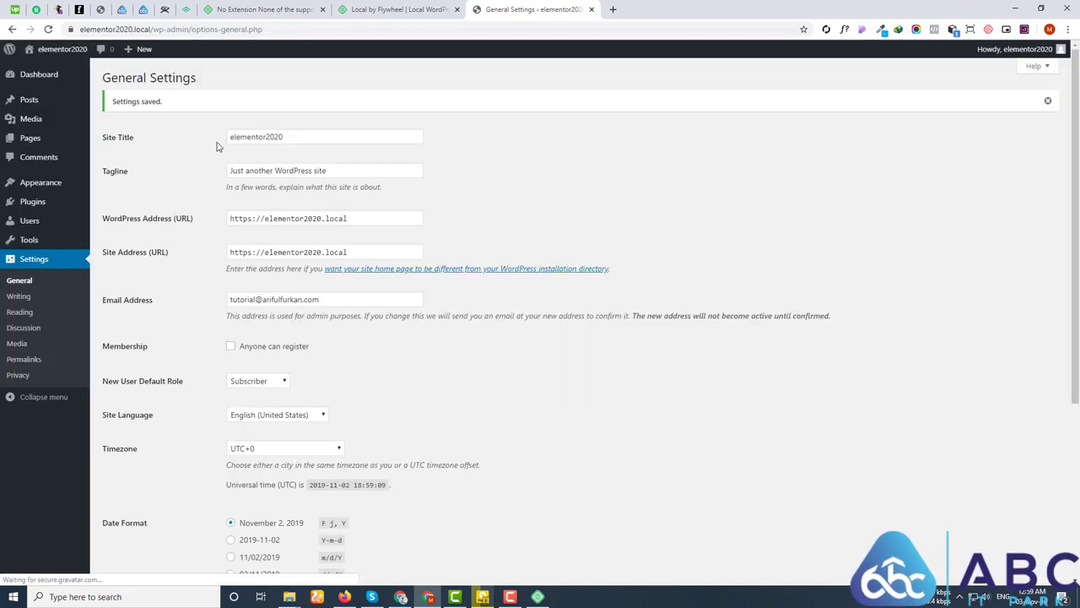
left_click(71, 28)
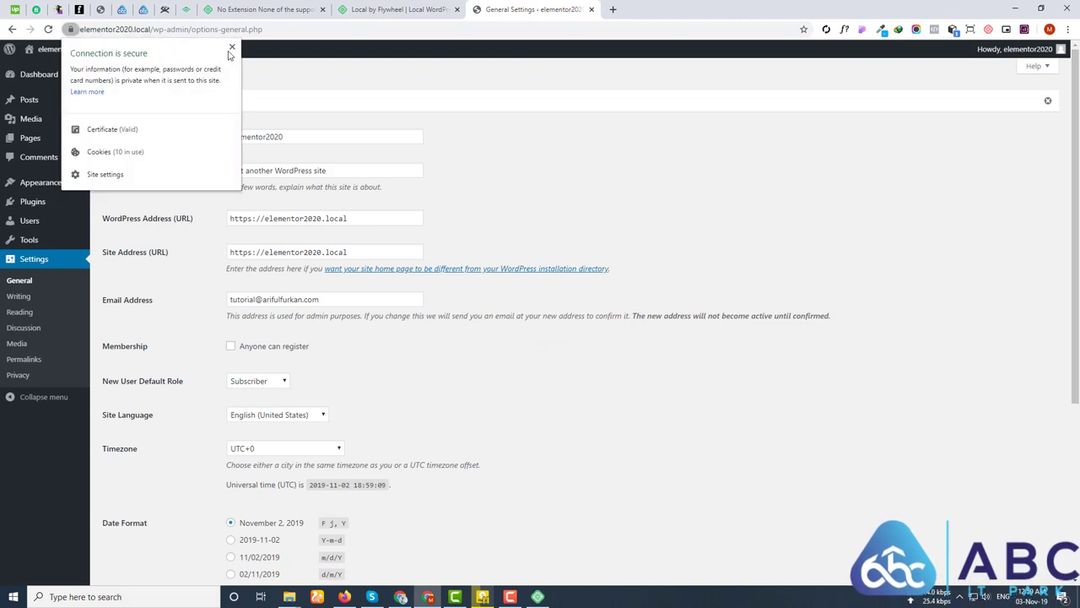
left_click(232, 48)
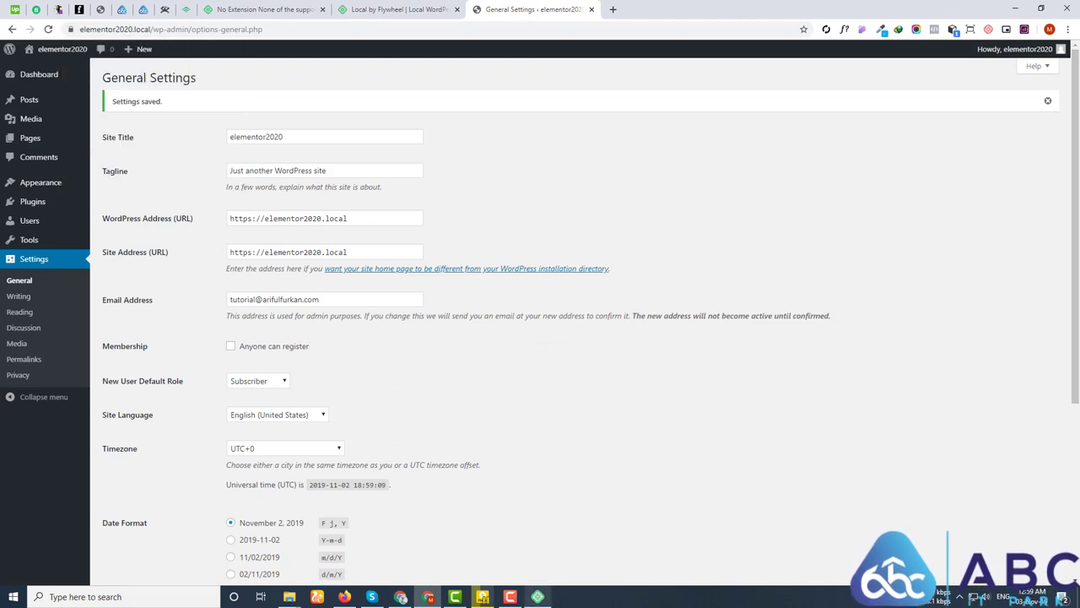
left_click(538, 597)
Open the site's database in Adminer from Local's Database tab to review its 12 wp_ tables.
left_click(509, 173)
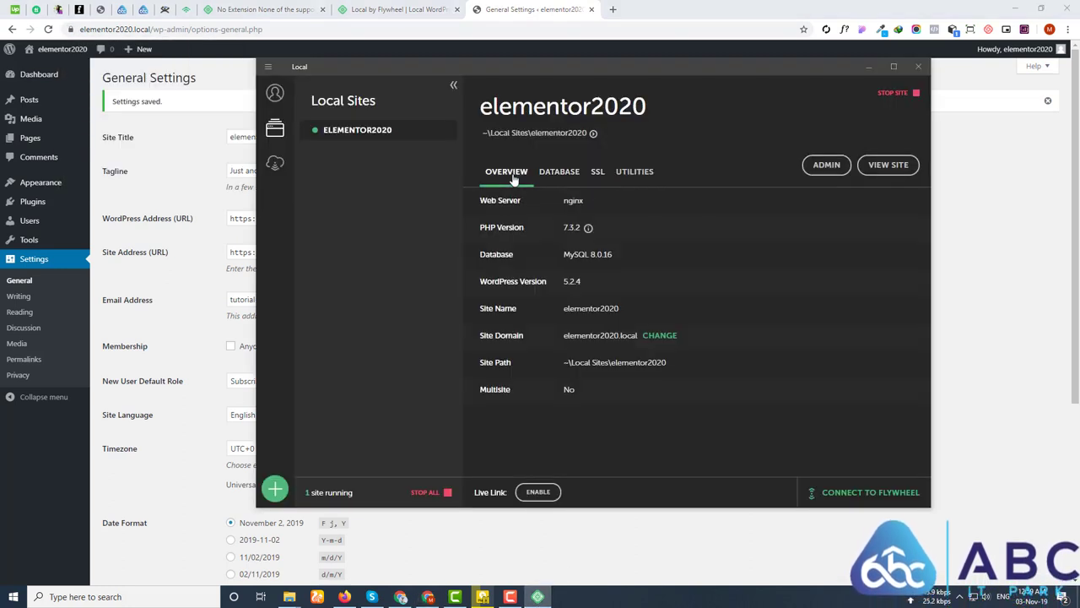
left_click(557, 173)
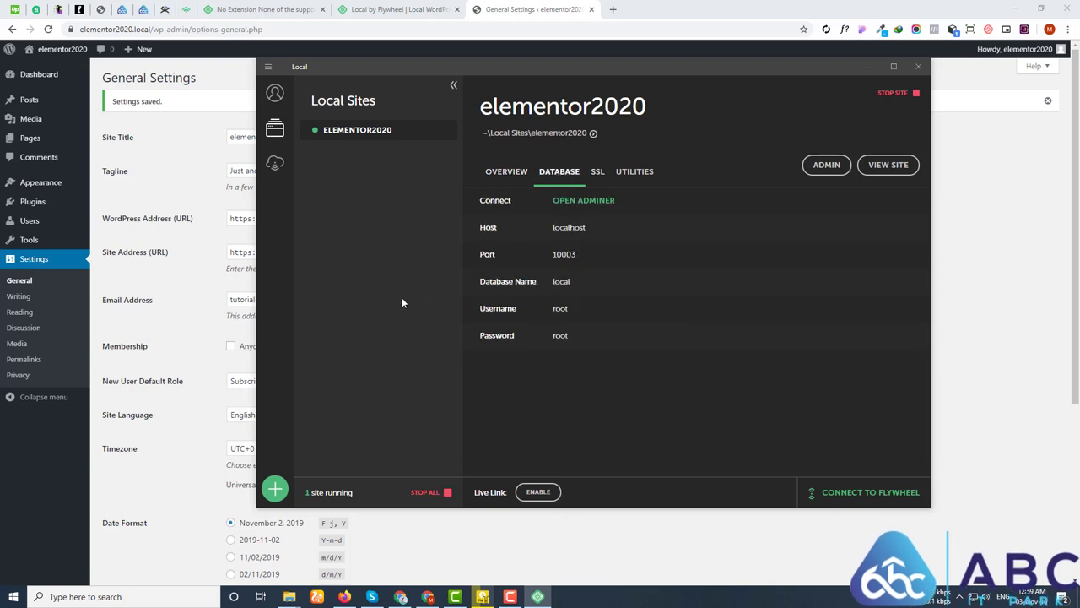
left_click(580, 205)
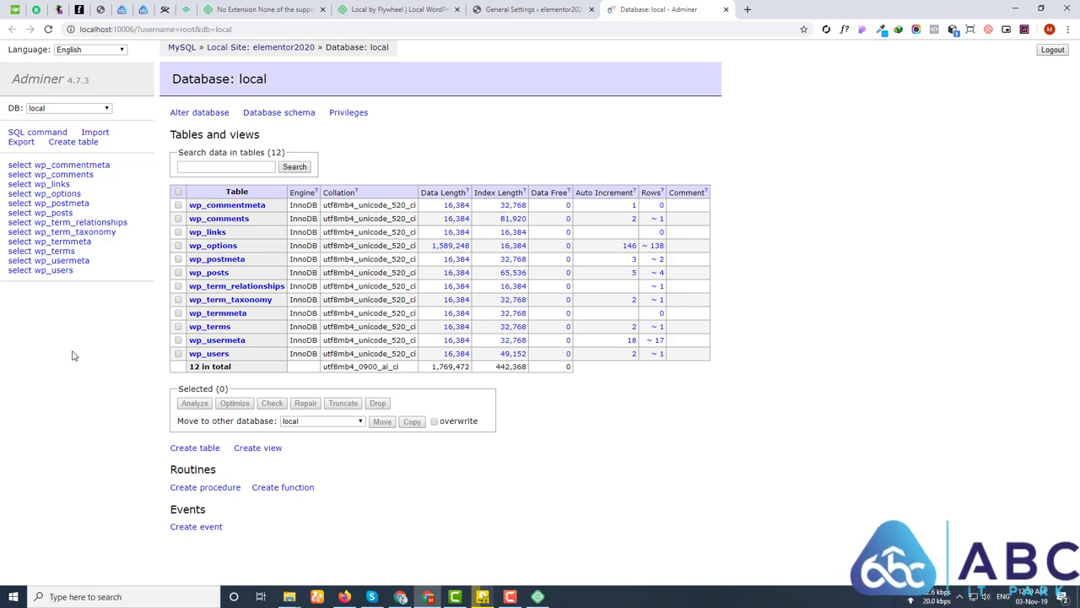
mouse_move(538, 596)
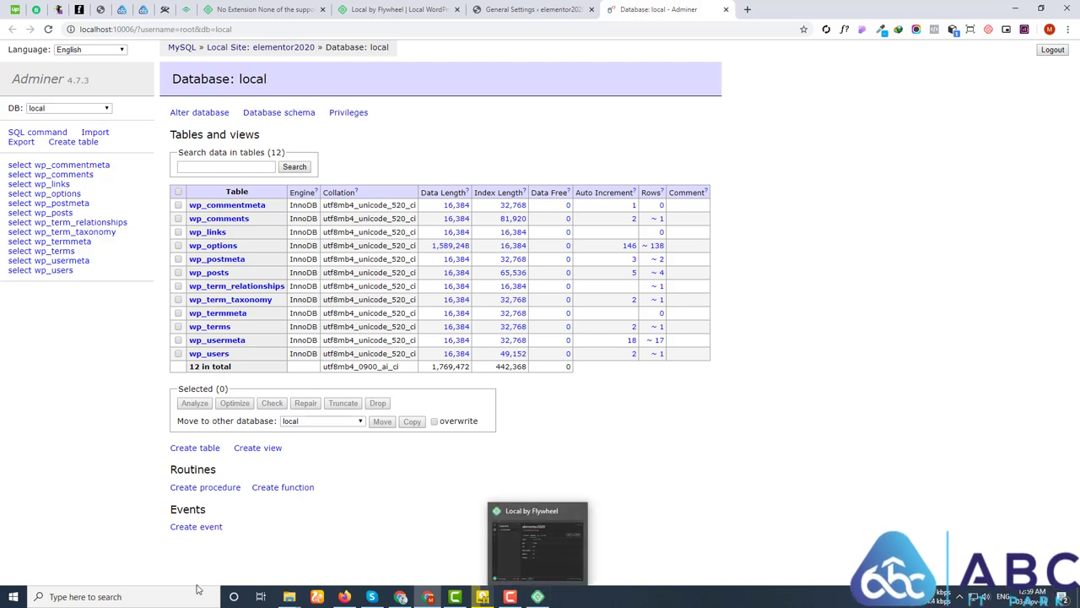
left_click(102, 597)
left_click(657, 521)
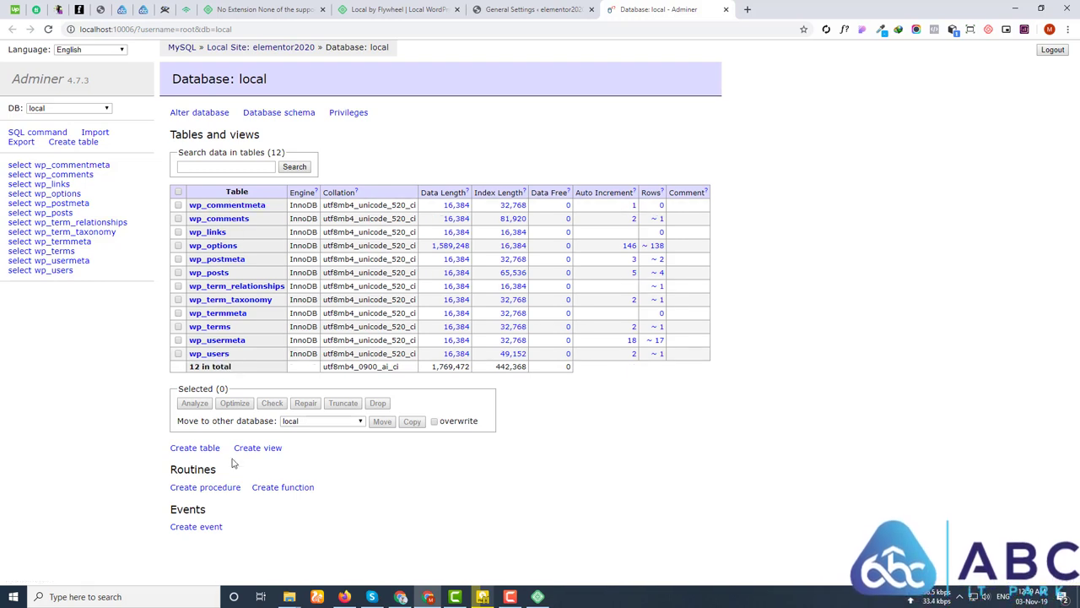
left_click(537, 597)
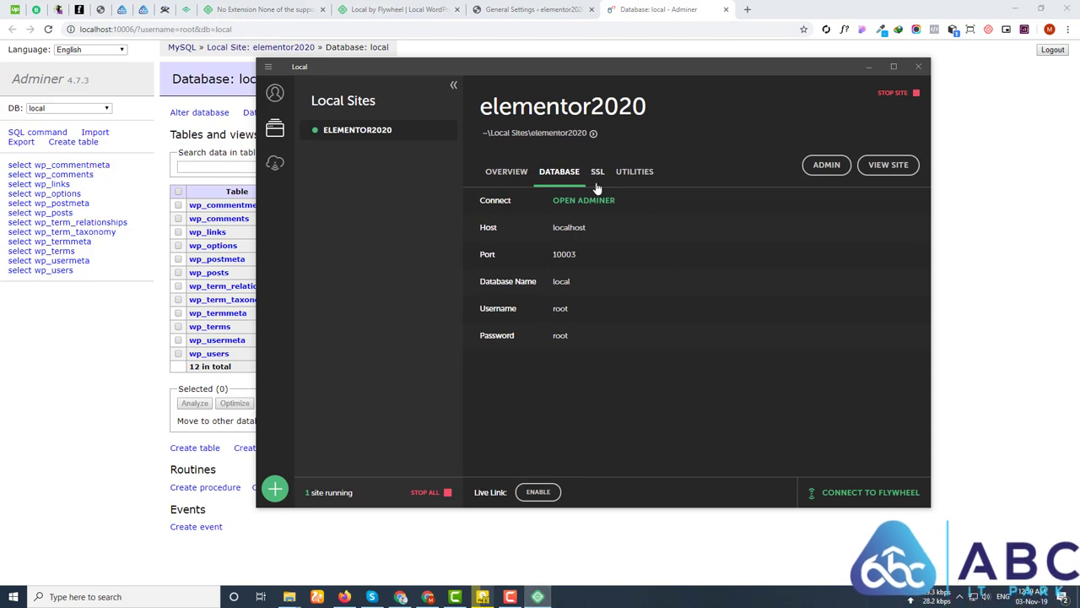
Open MailHog from Local's Utilities and read the New WordPress Site email.
left_click(598, 173)
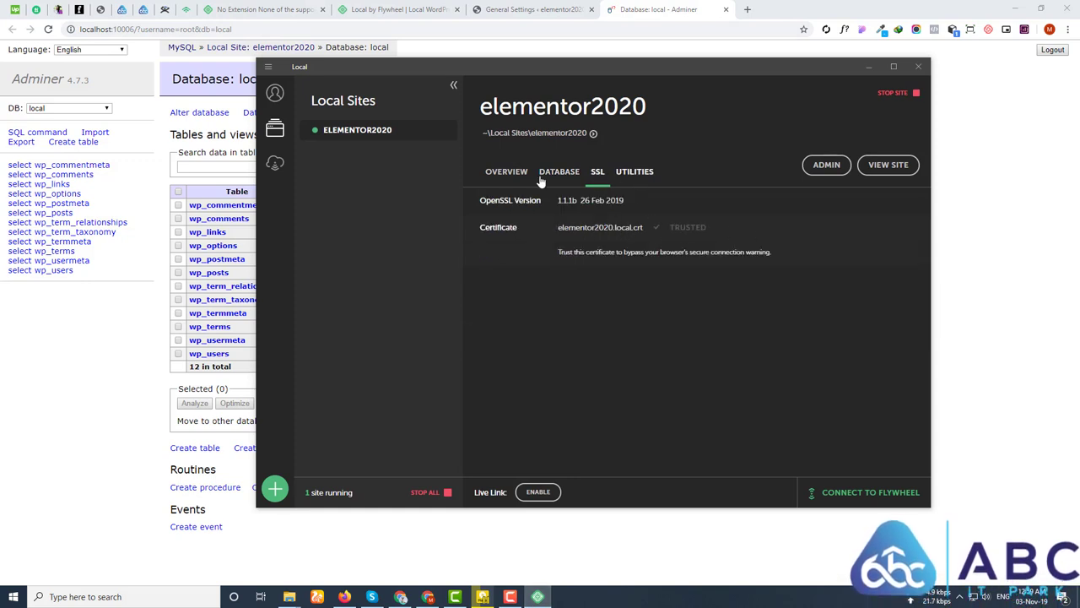
left_click(637, 173)
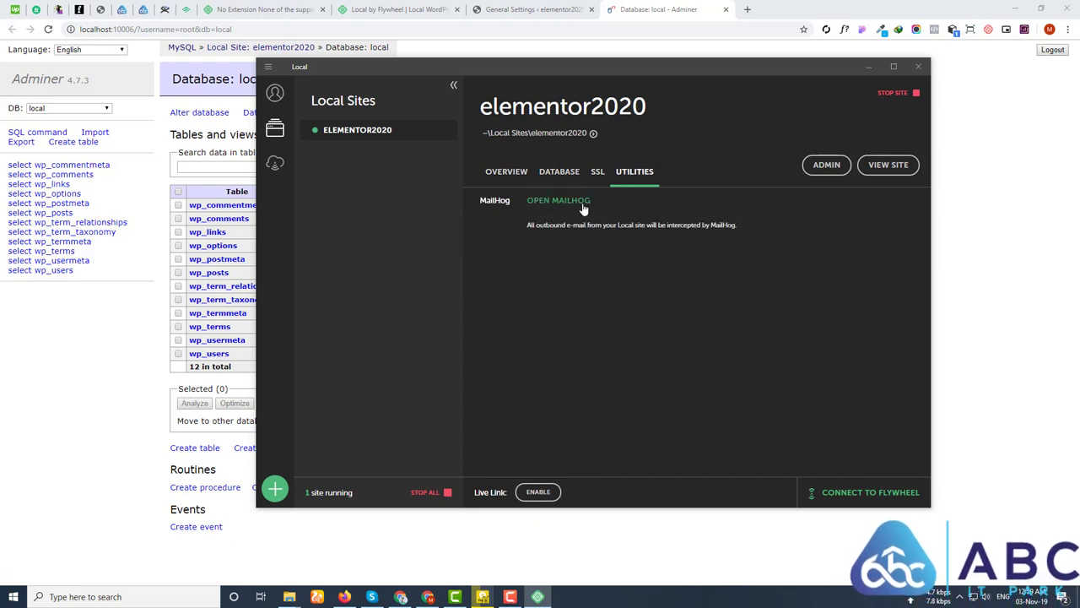
left_click(547, 206)
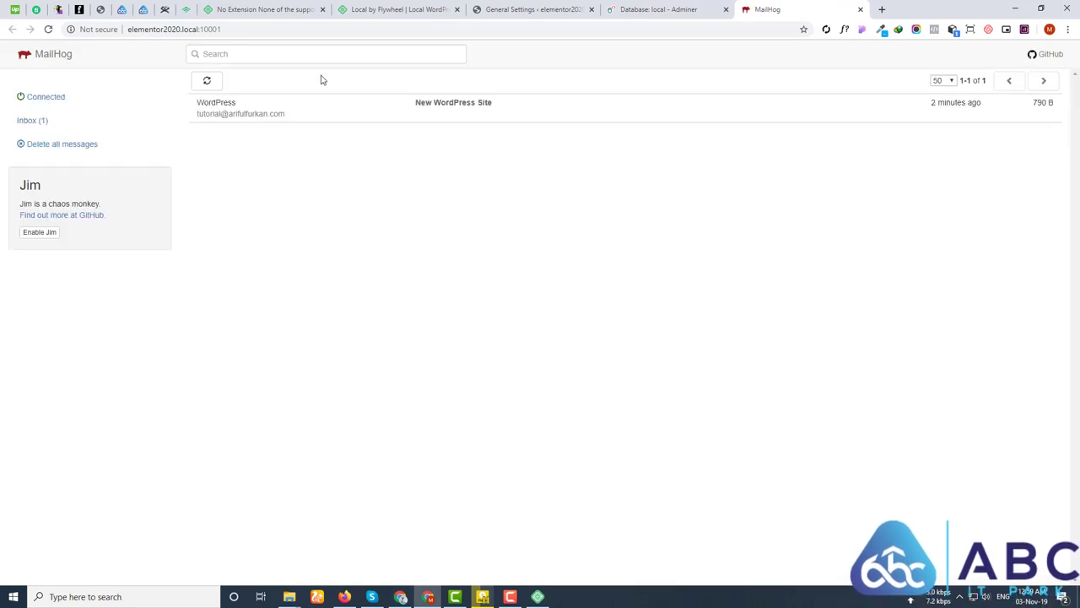
left_click(293, 113)
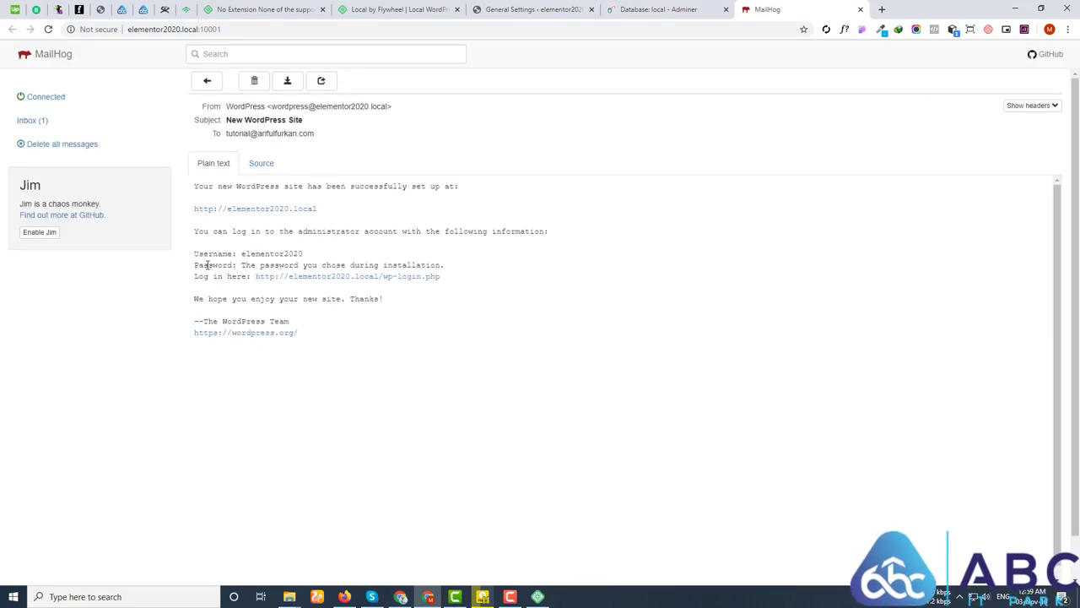
left_click(39, 123)
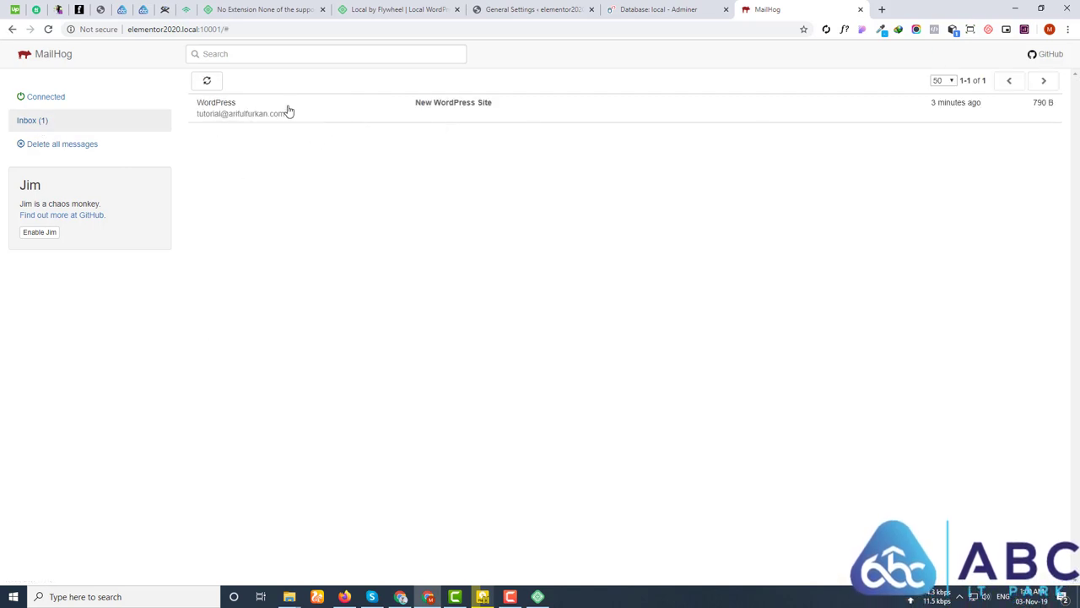
left_click(666, 9)
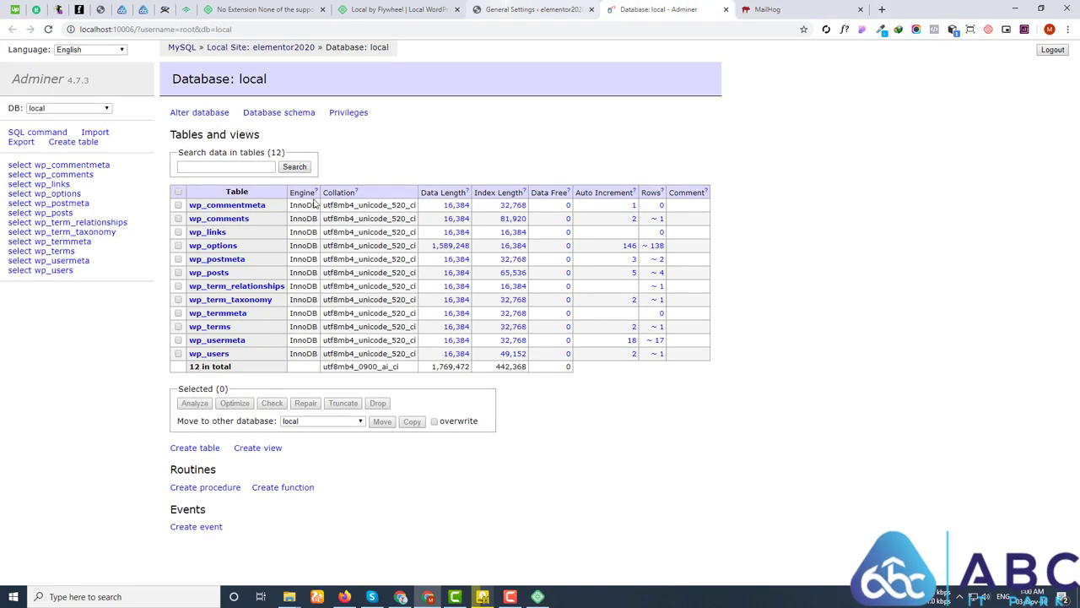
left_click(559, 8)
Return Local to the elementor2020 Overview and bring up the site's right-click actions.
left_click(537, 597)
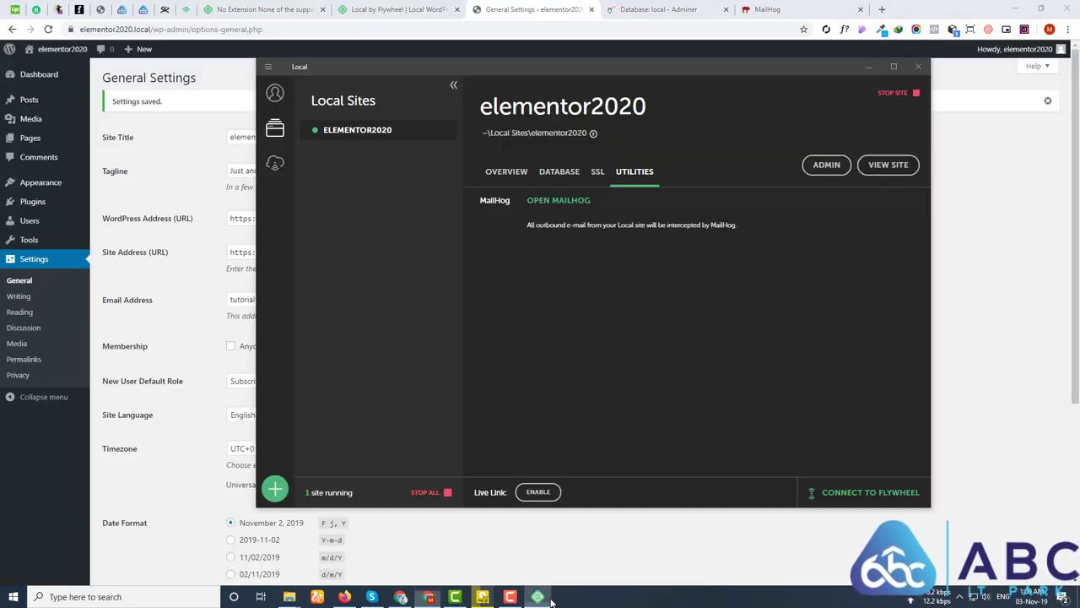
left_click(494, 175)
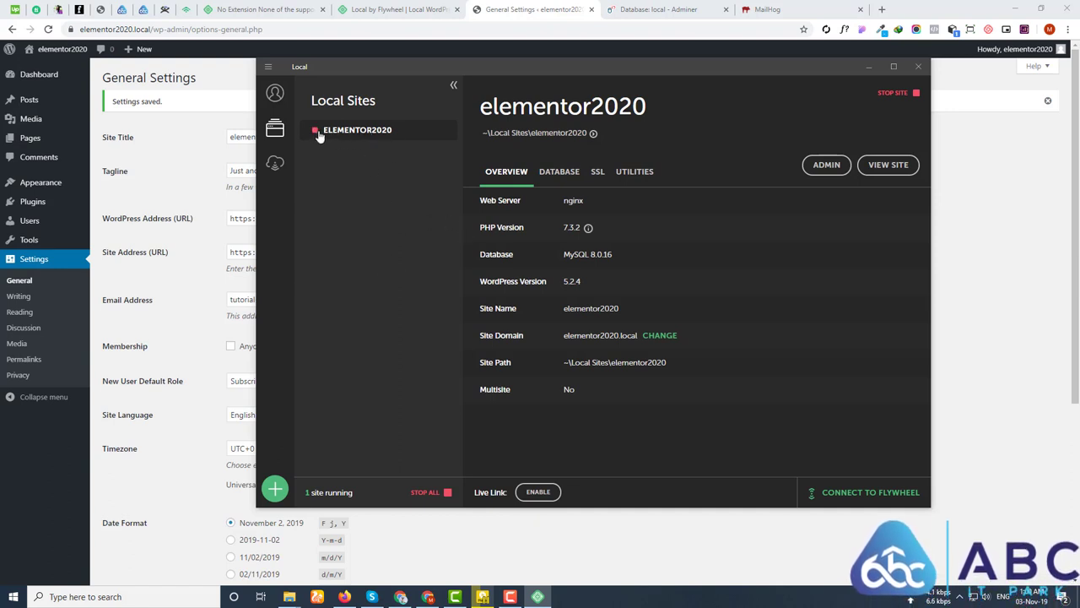
right_click(377, 136)
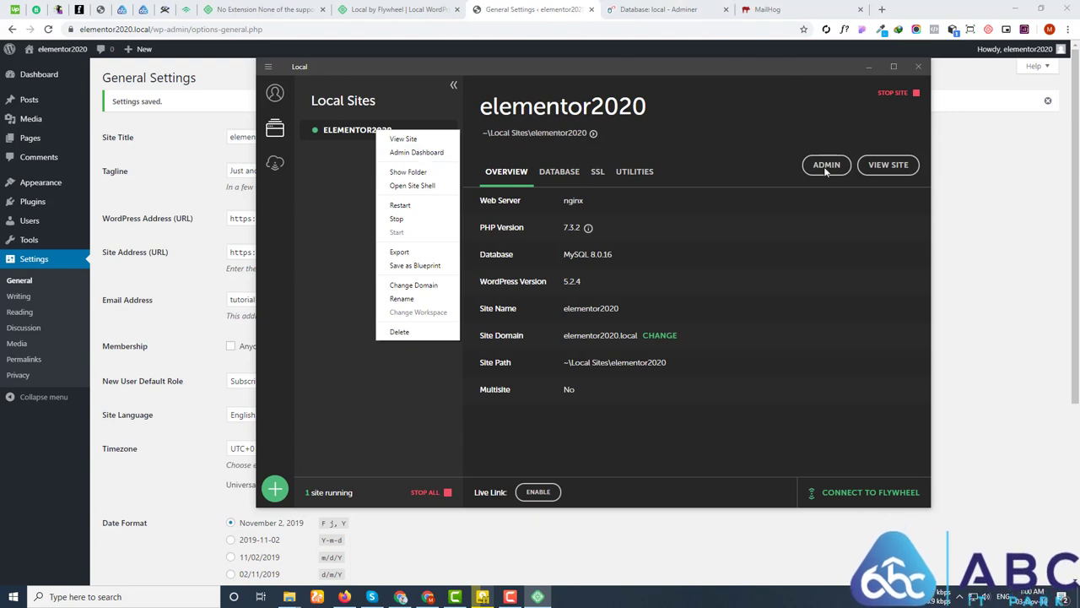
Show the site folder in File Explorer and browse to elementor2020\app\public\wp-content.
left_click(411, 179)
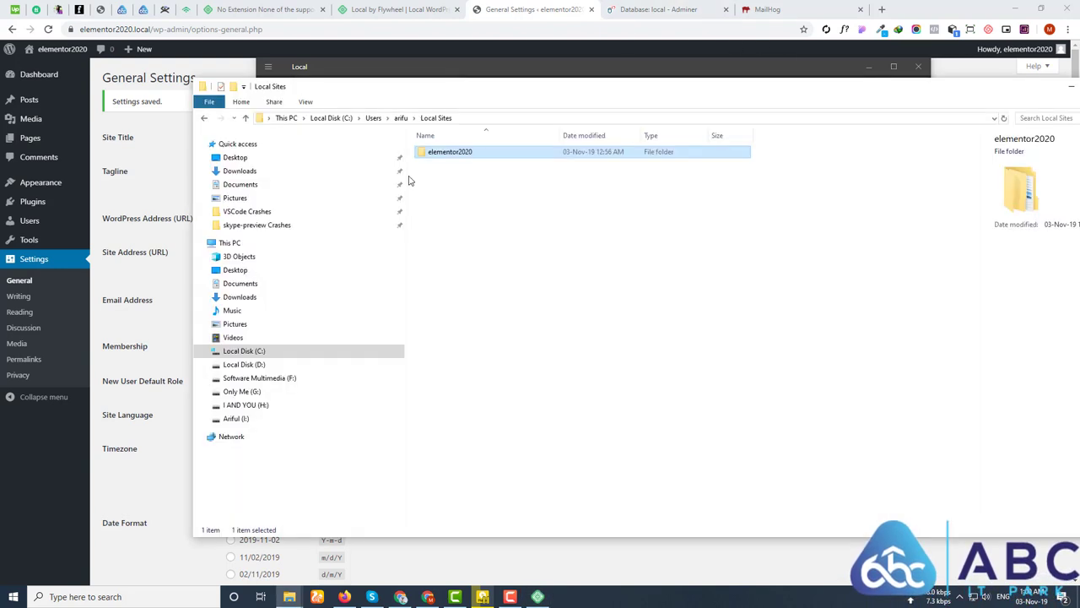
left_click_drag(692, 92, 581, 86)
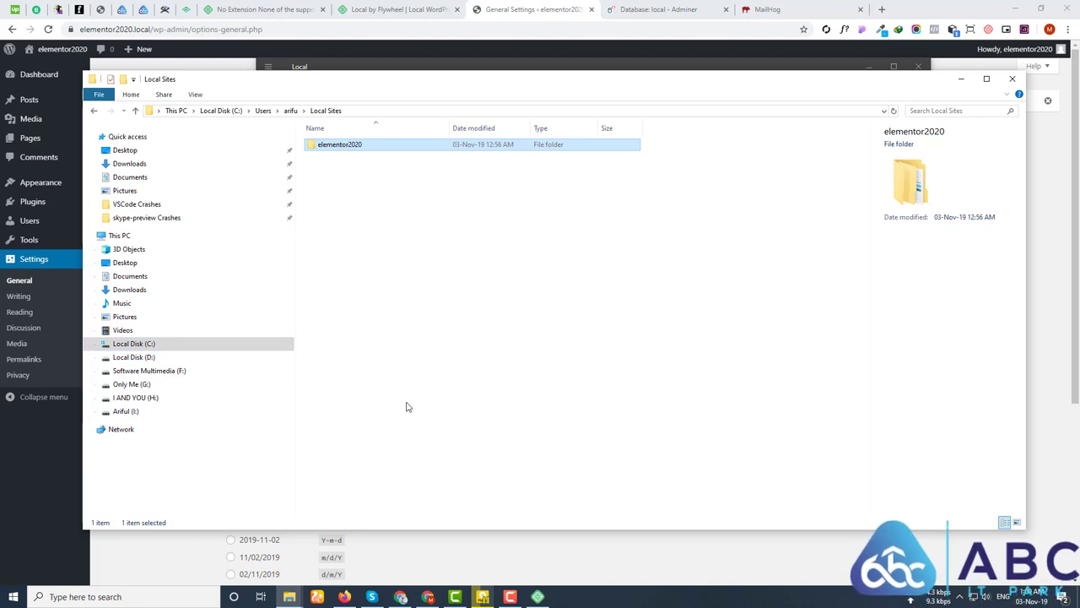
double_click(348, 147)
double_click(326, 146)
double_click(328, 145)
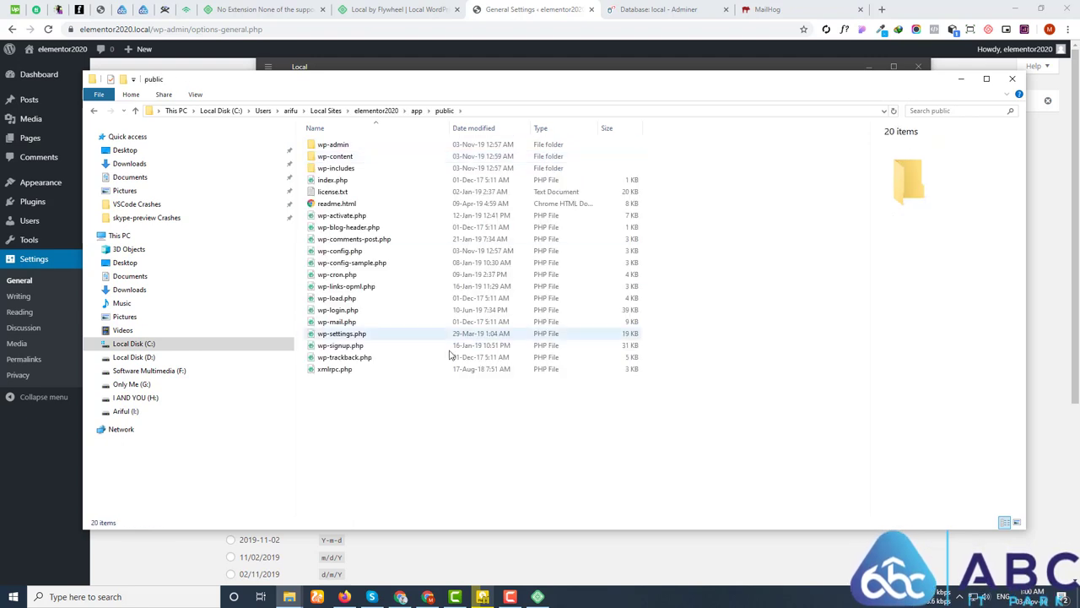
left_click(354, 158)
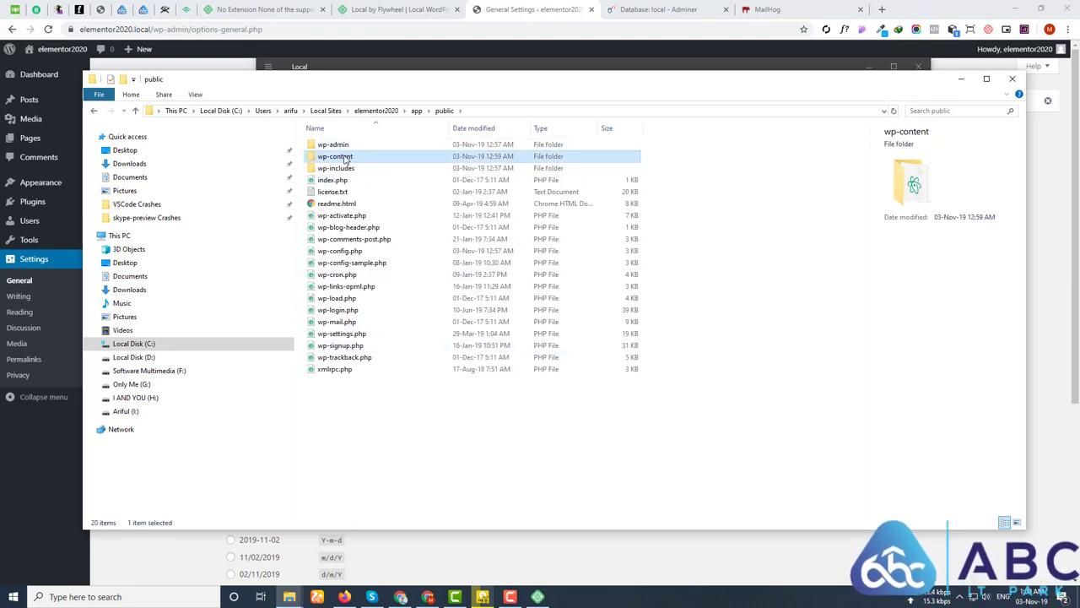
double_click(346, 169)
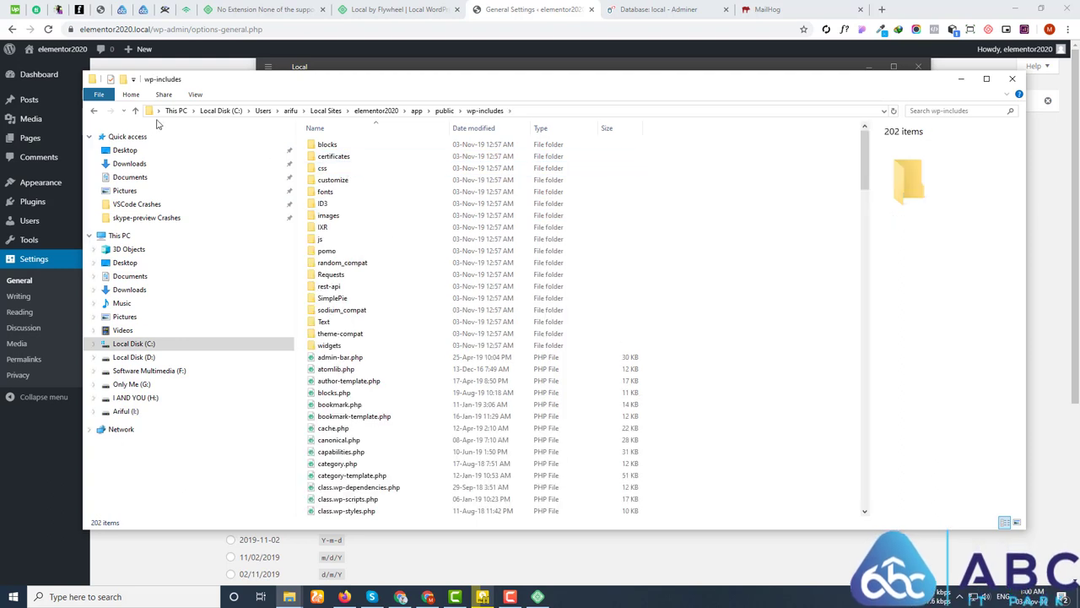
left_click(94, 110)
double_click(346, 158)
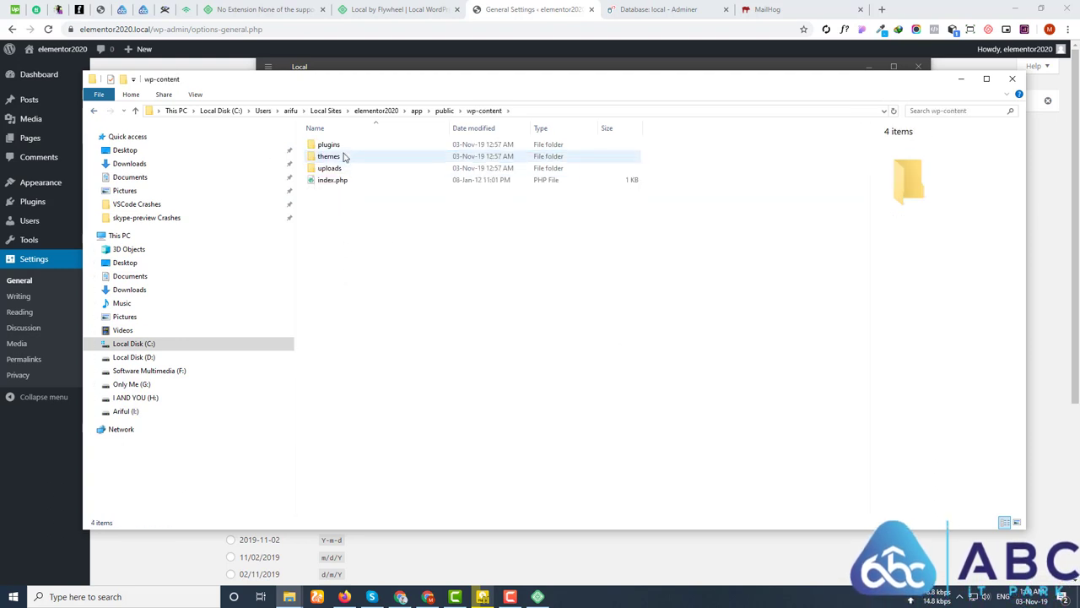
Stop the elementor2020 site in Local and reload its General Settings page, now a 502 error.
left_click(1012, 78)
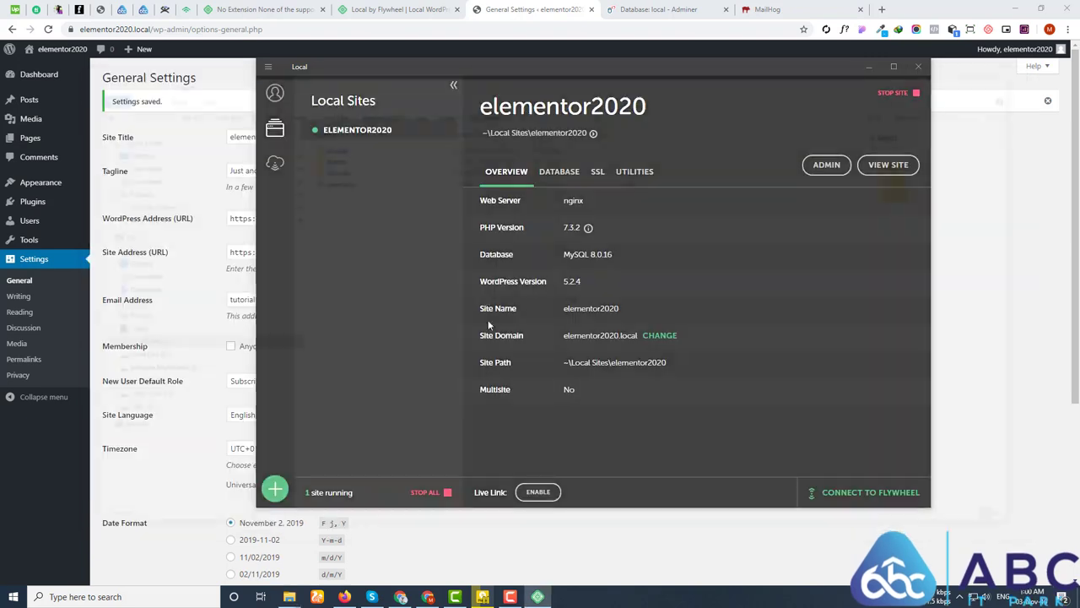
right_click(360, 134)
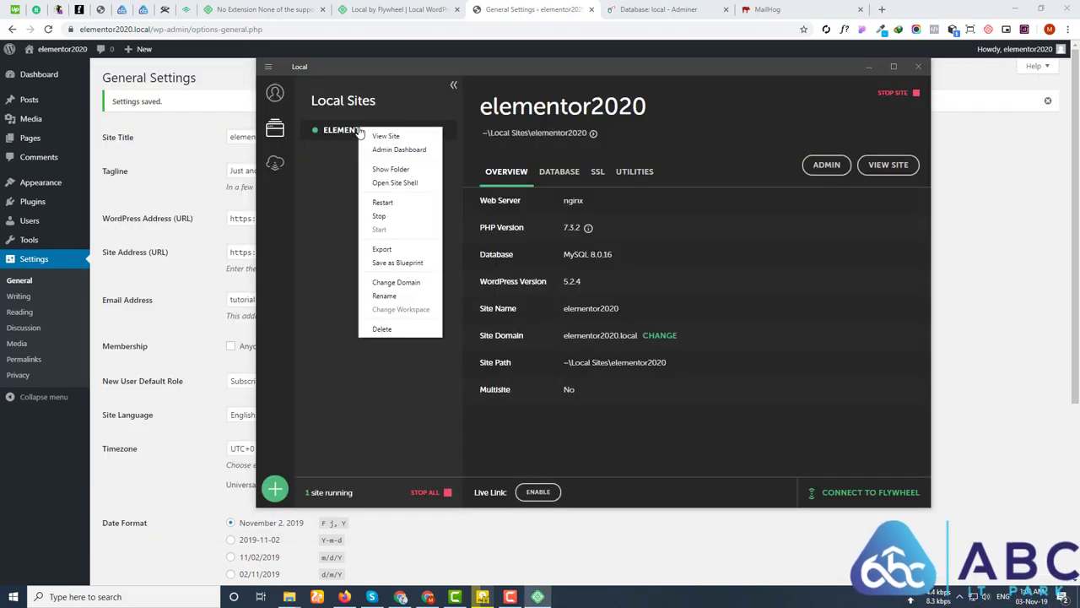
left_click(380, 216)
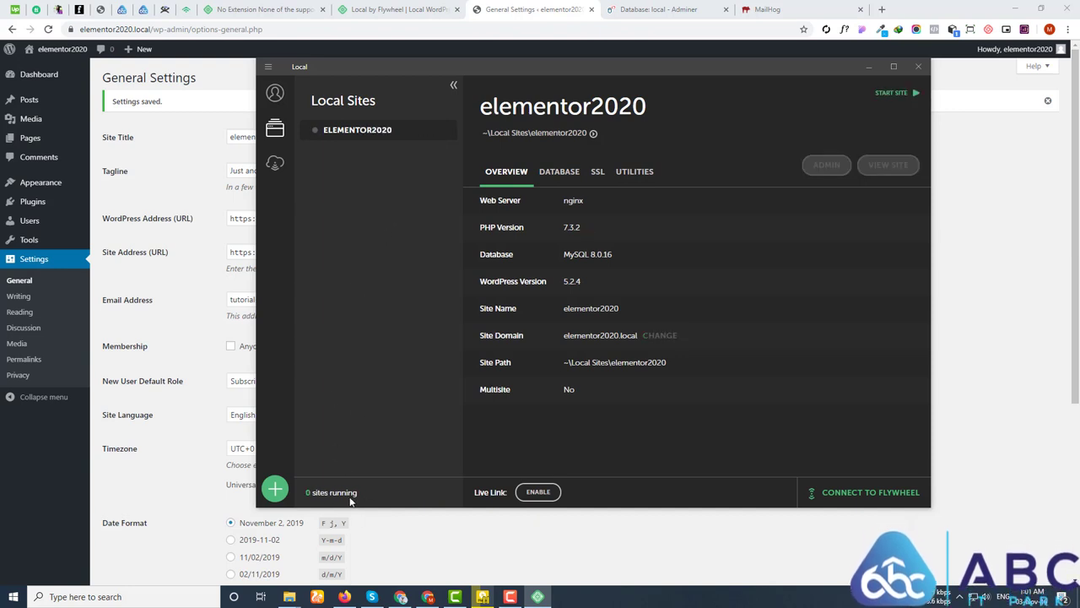
left_click(505, 4)
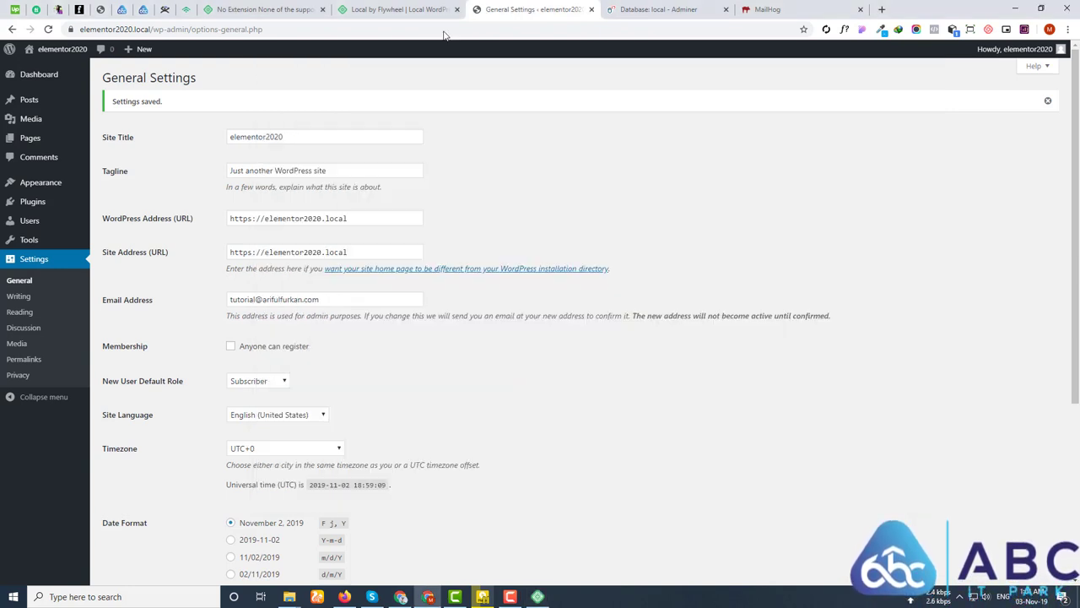
left_click(49, 29)
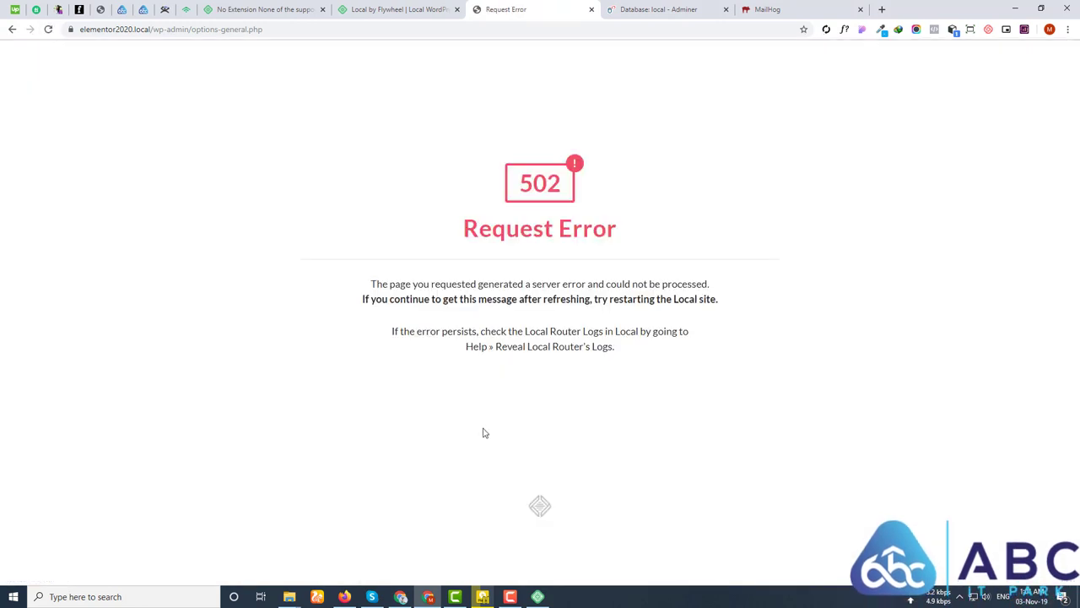
Start the elementor2020 site again from Local's site menu.
left_click(537, 597)
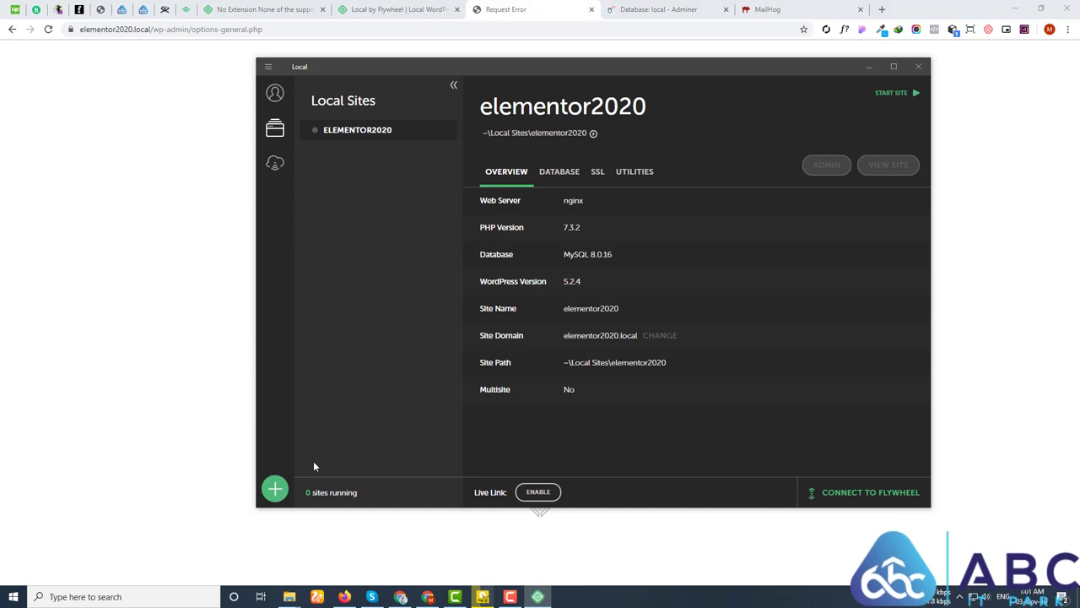
right_click(352, 134)
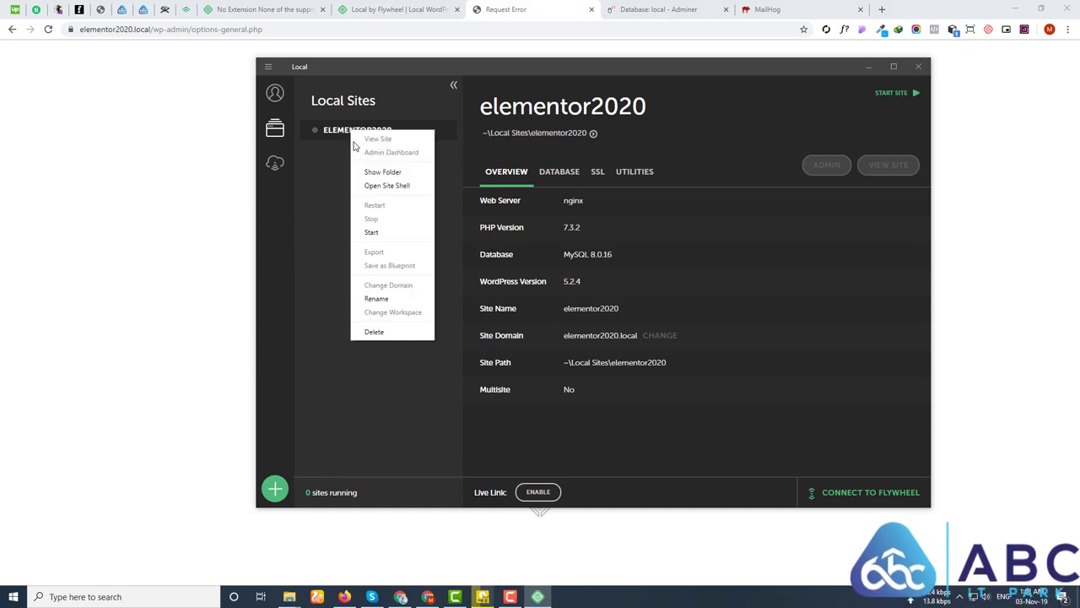
left_click(369, 233)
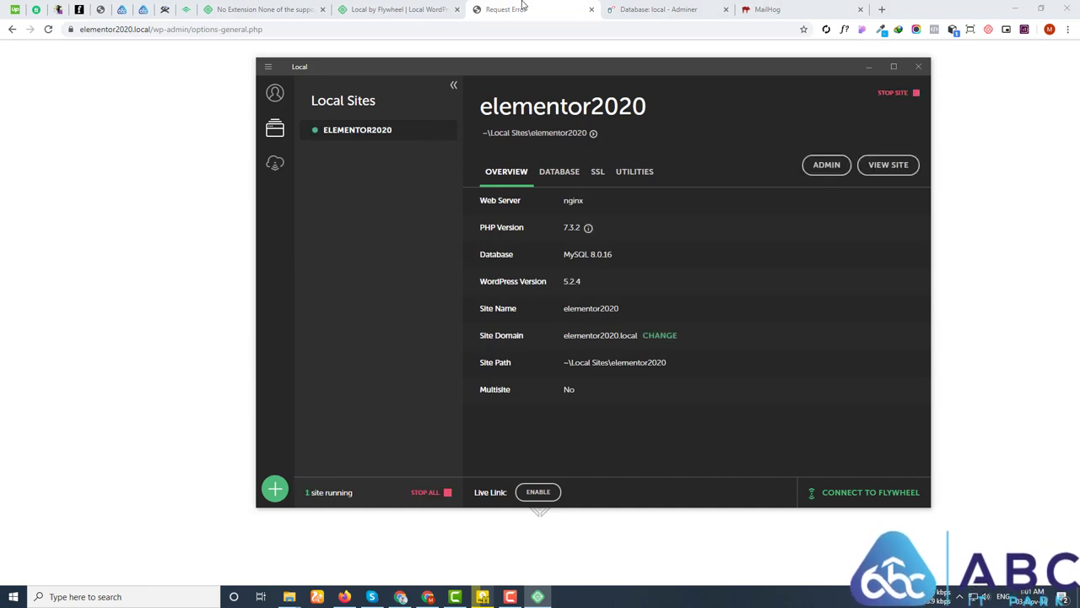
Reload the General Settings page so it loads again, then move Local's window down-left.
left_click(523, 8)
left_click(48, 28)
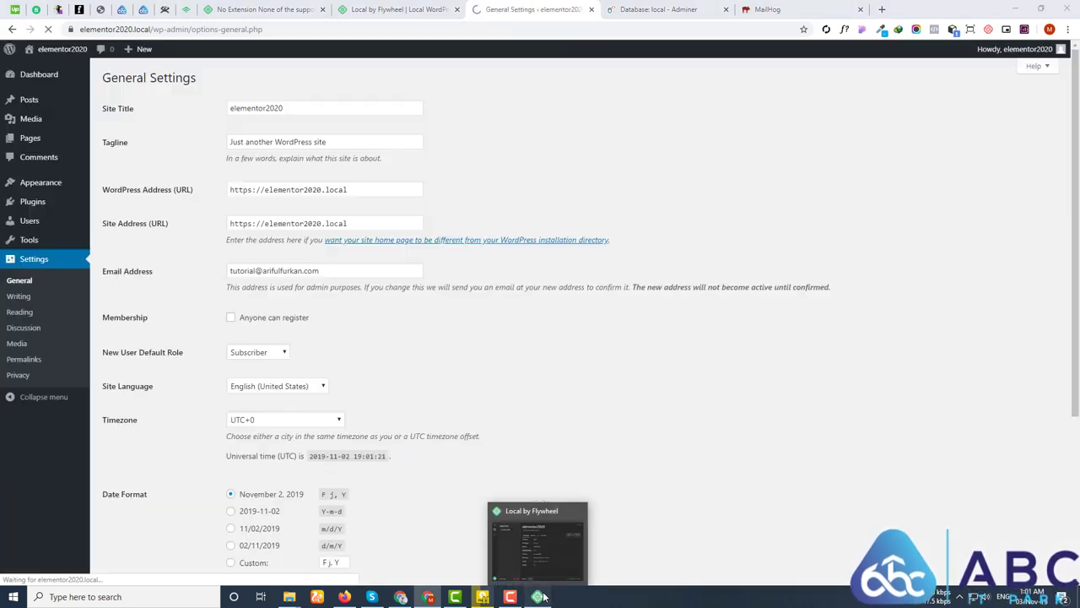
left_click(540, 597)
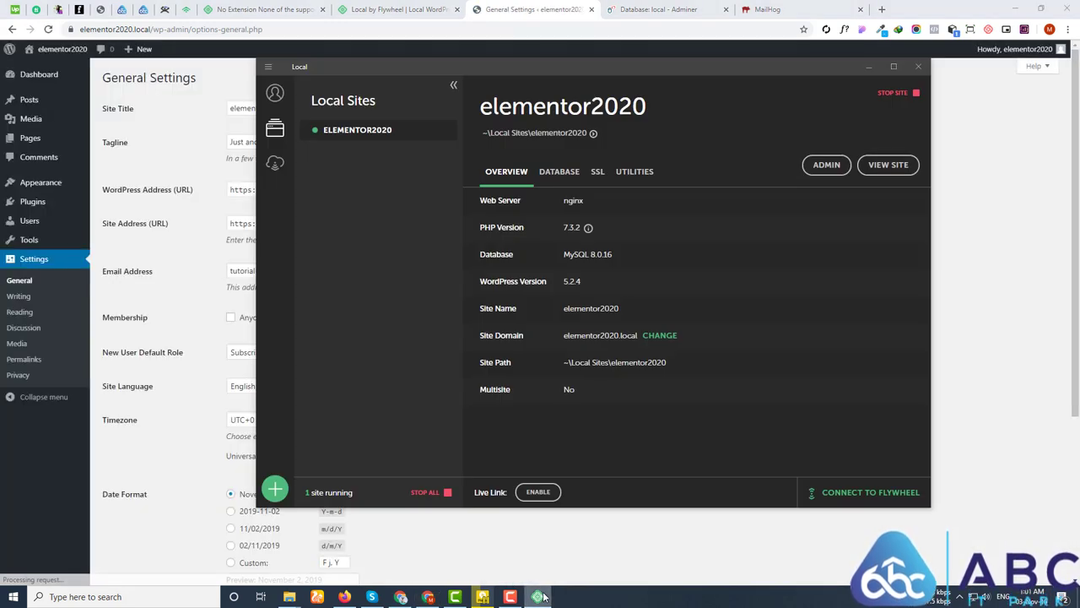
left_click_drag(629, 68, 584, 105)
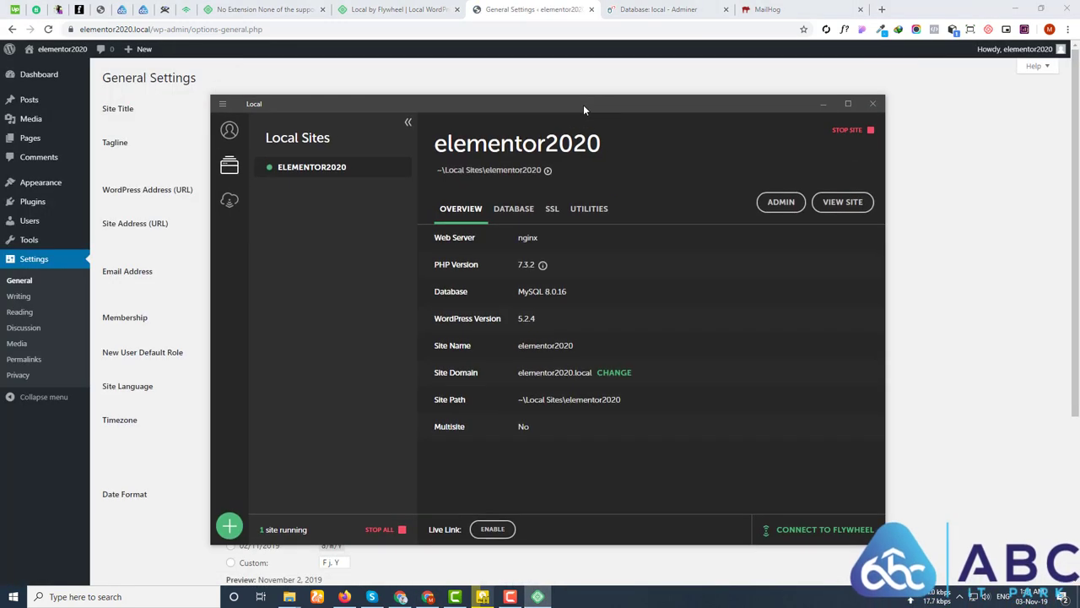
right_click(328, 170)
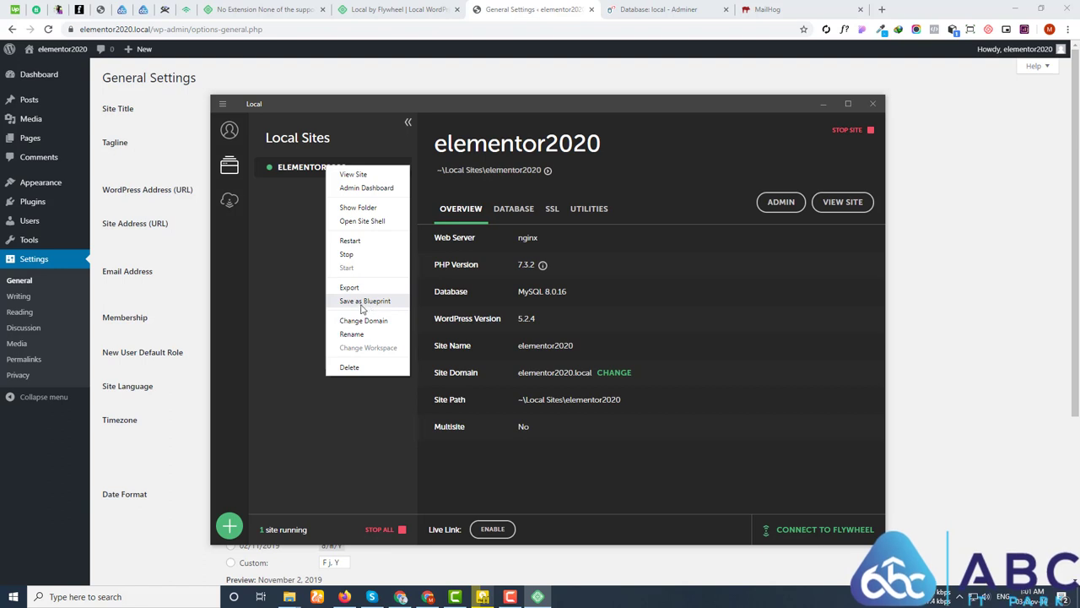
left_click(289, 317)
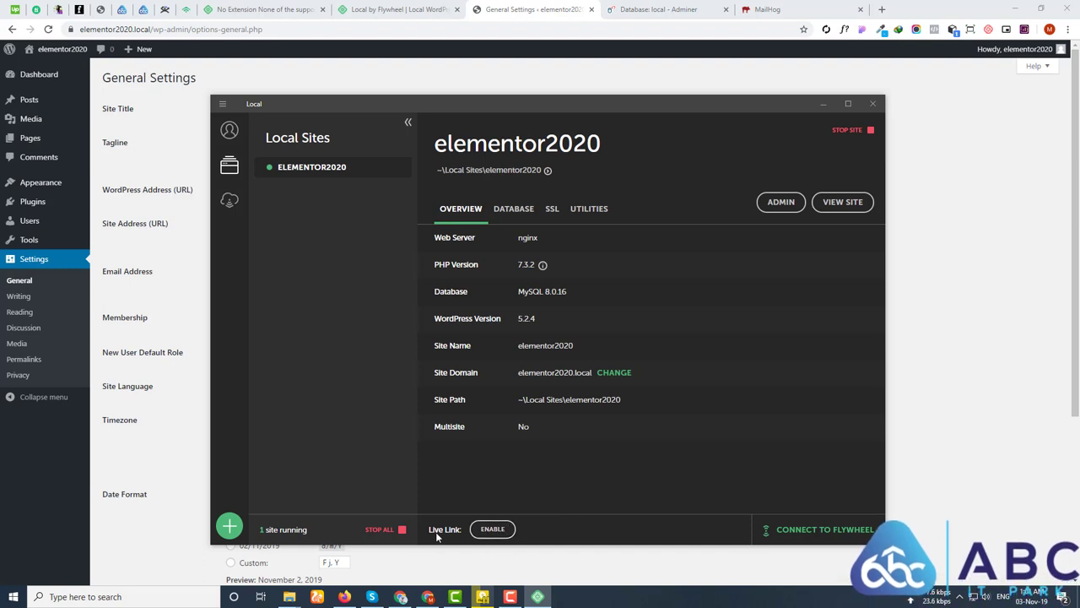
Enable Live Link and view the shared site at its f1b3dcee.ngrok.io address in Chrome.
left_click(490, 531)
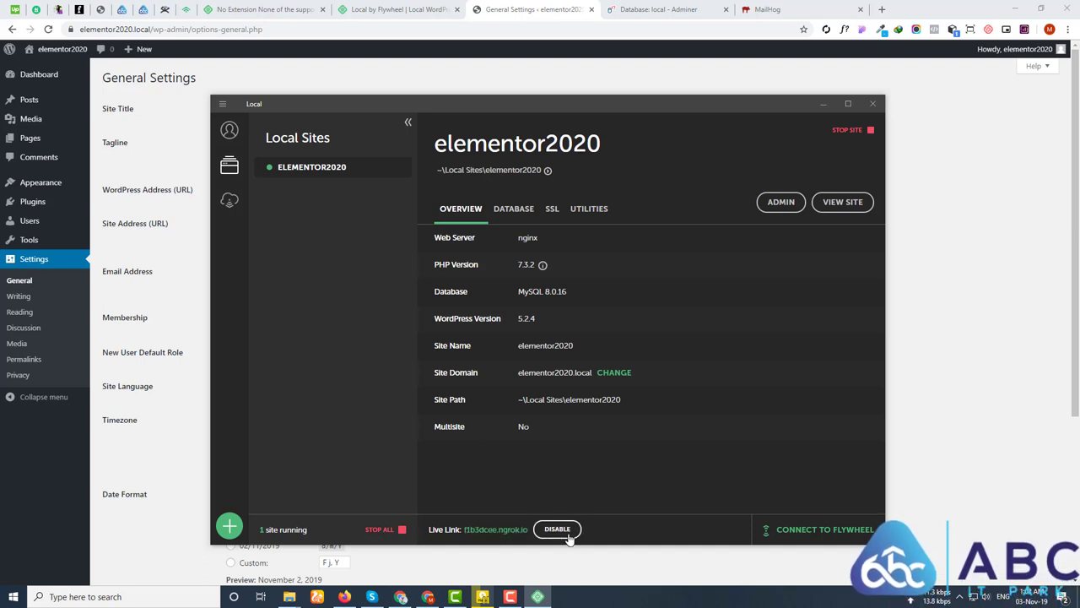
left_click(492, 530)
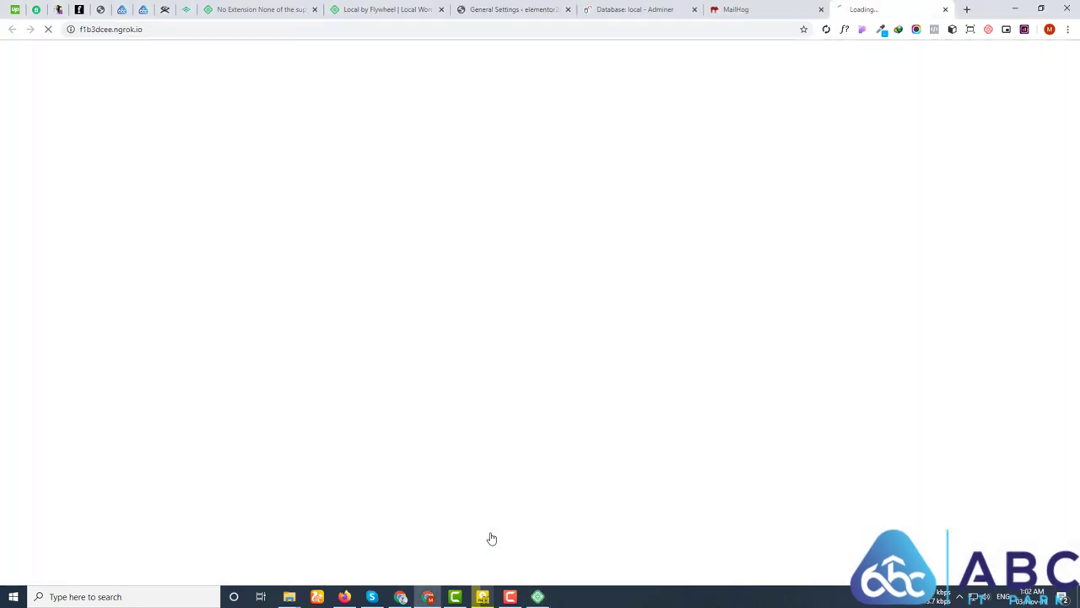
left_click(435, 32)
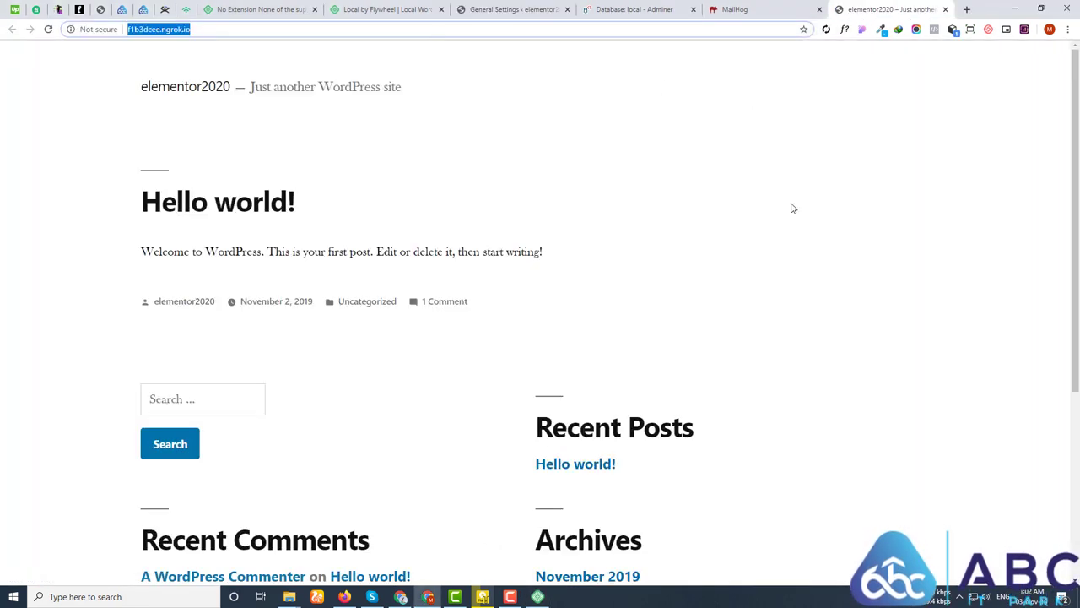
left_click(696, 211)
scroll(337, 303, "down", 3)
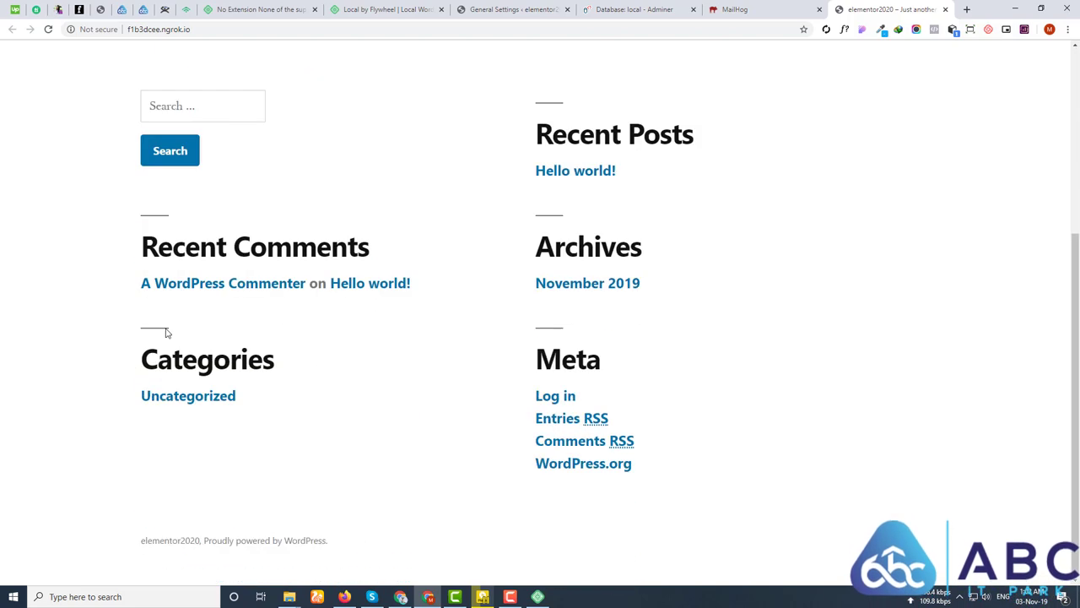
scroll(126, 285, "up", 3)
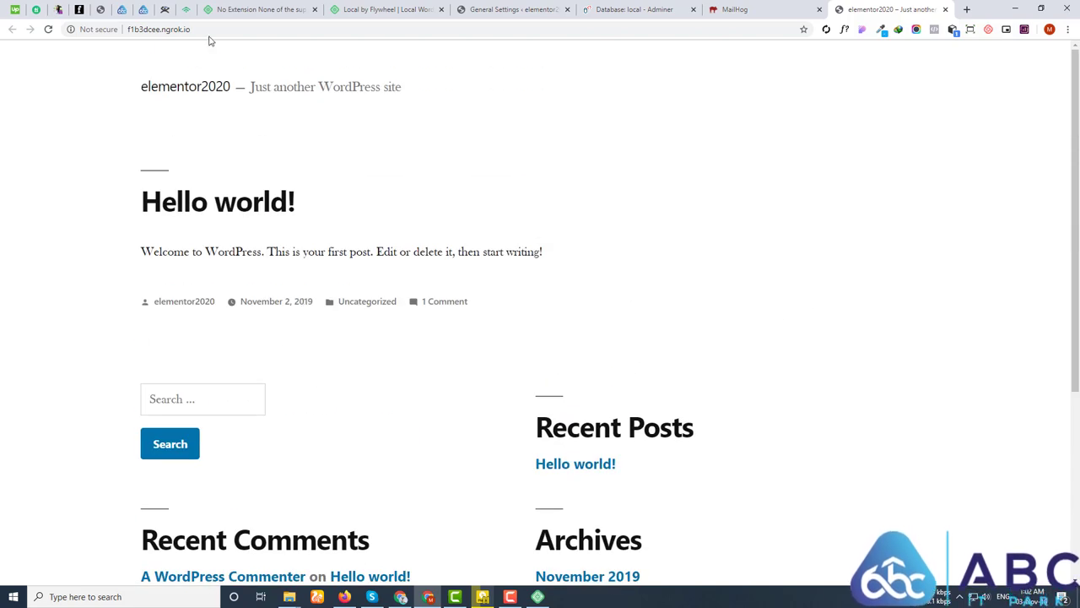
left_click(178, 30)
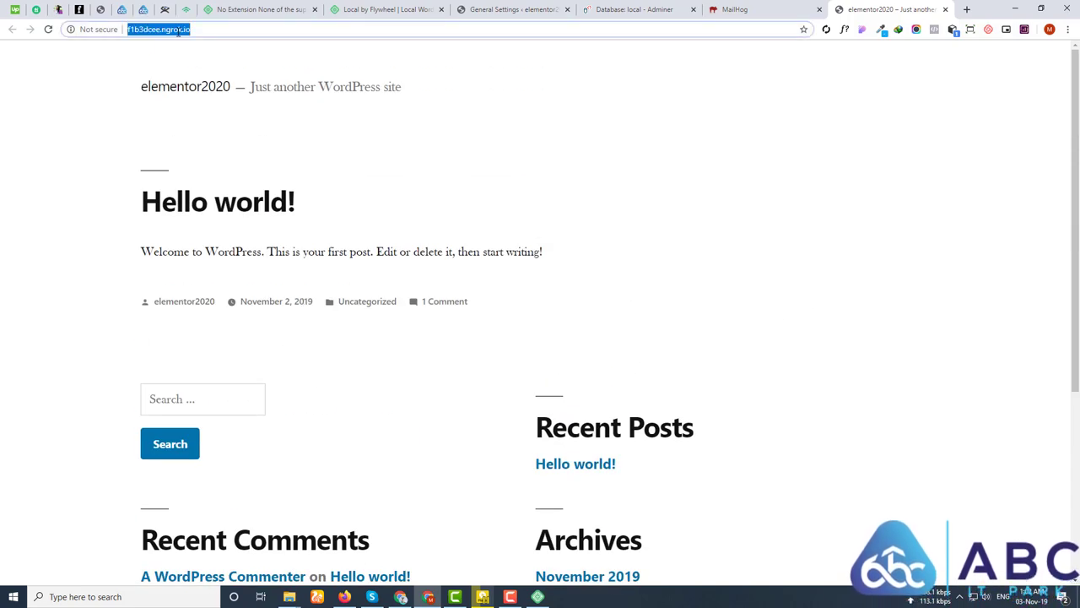
left_click(648, 166)
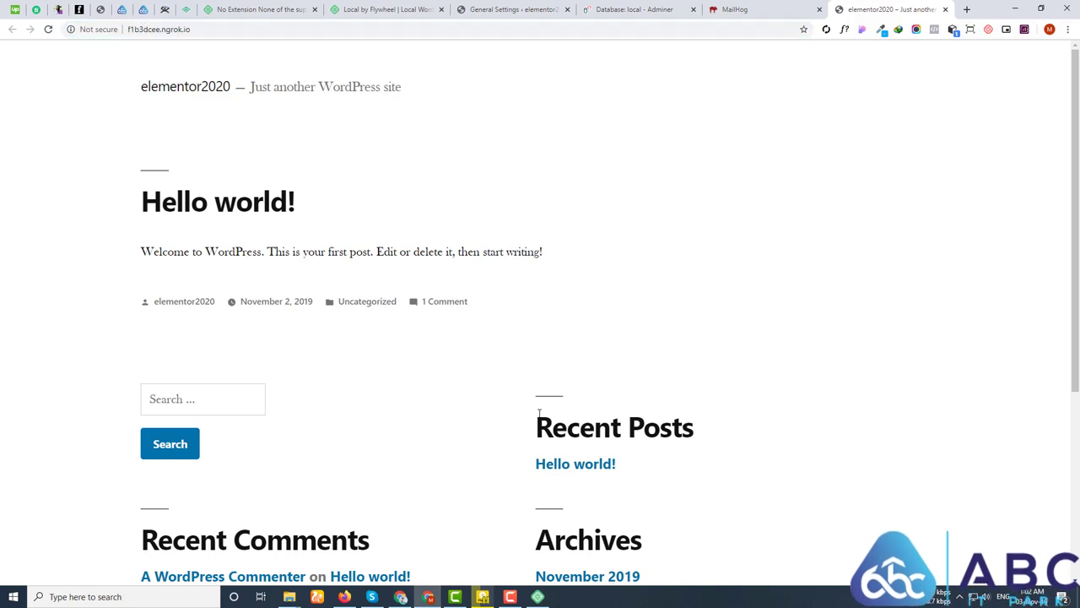
Reload the ngrok page after Live Link ends, showing tunnel not found, then close it.
left_click(543, 598)
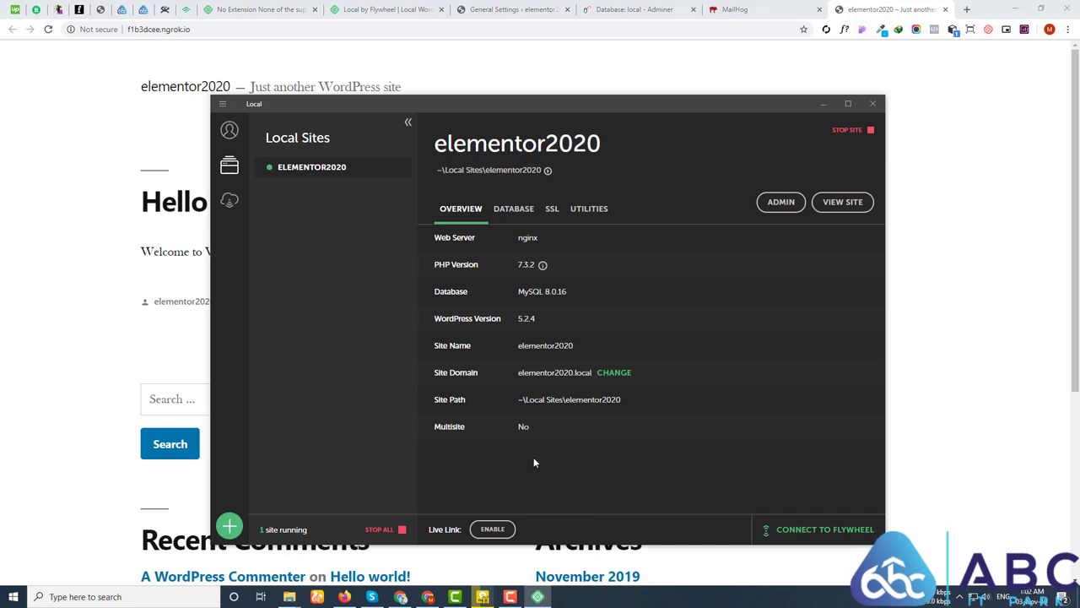
left_click(48, 30)
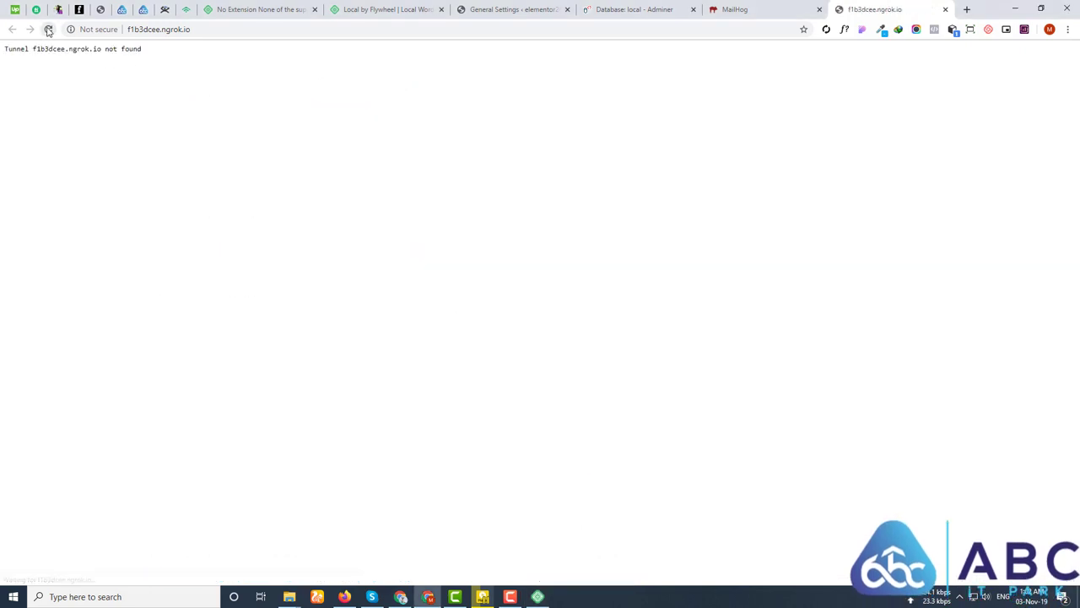
left_click_drag(7, 49, 208, 54)
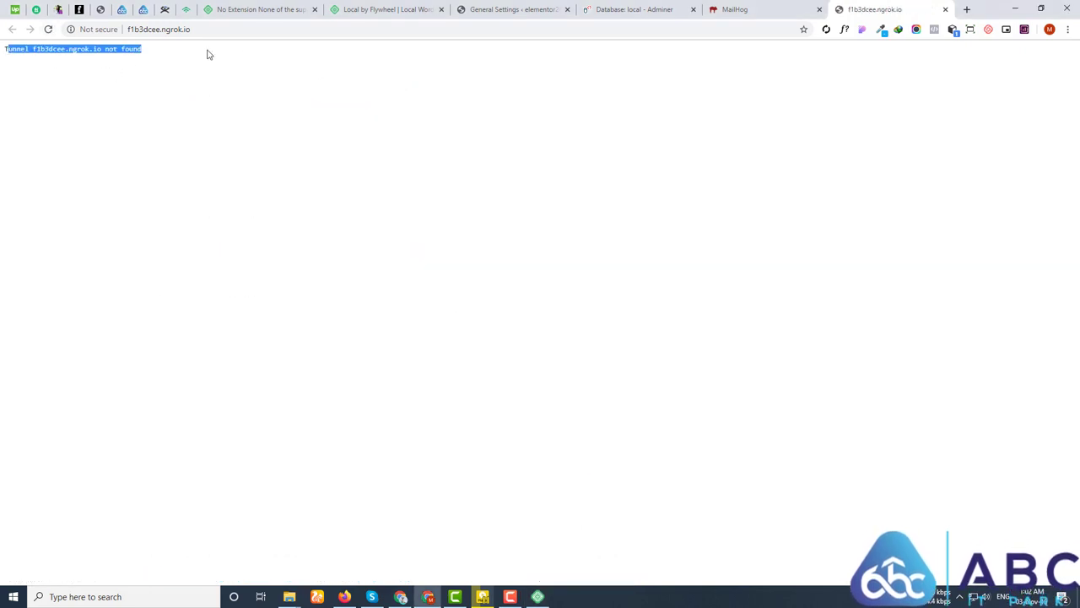
left_click(946, 9)
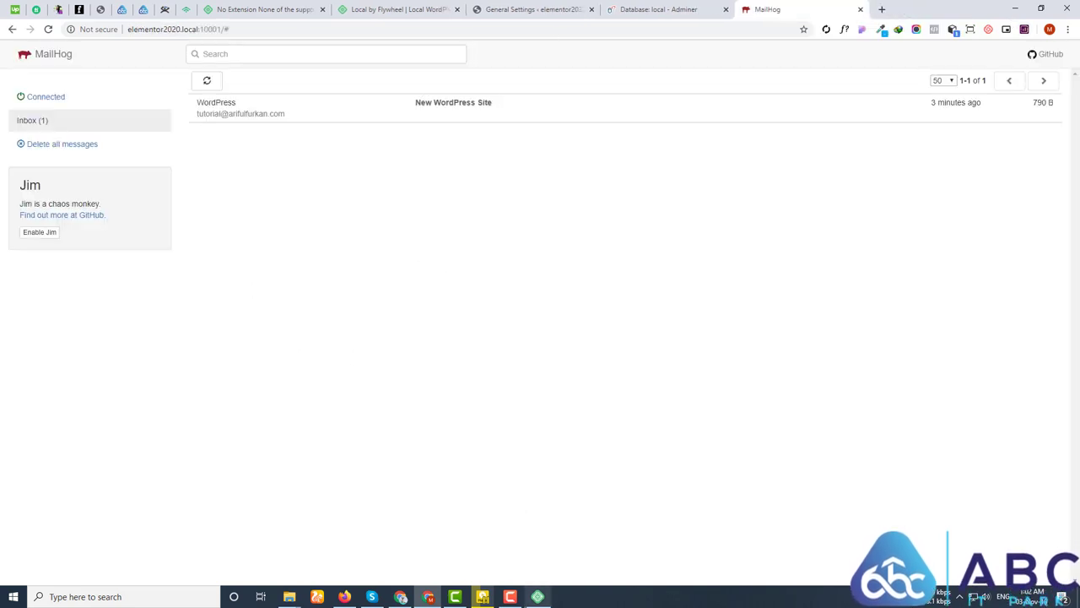
Re-enable Live Link at 754ebee2.ngrok.io and show the Flywheel login and Local Pro page.
left_click(538, 596)
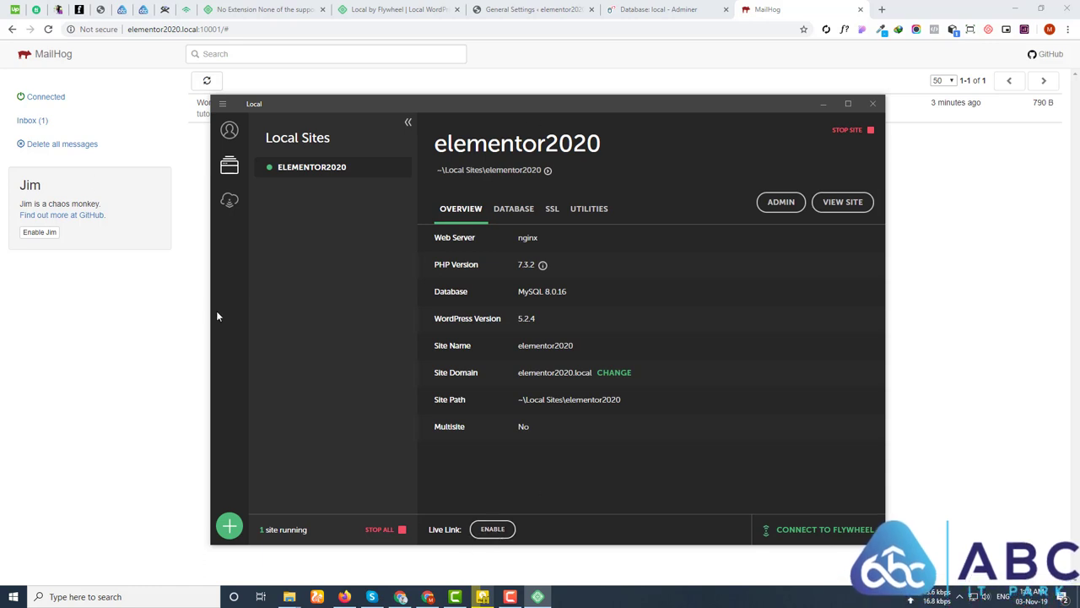
left_click(492, 531)
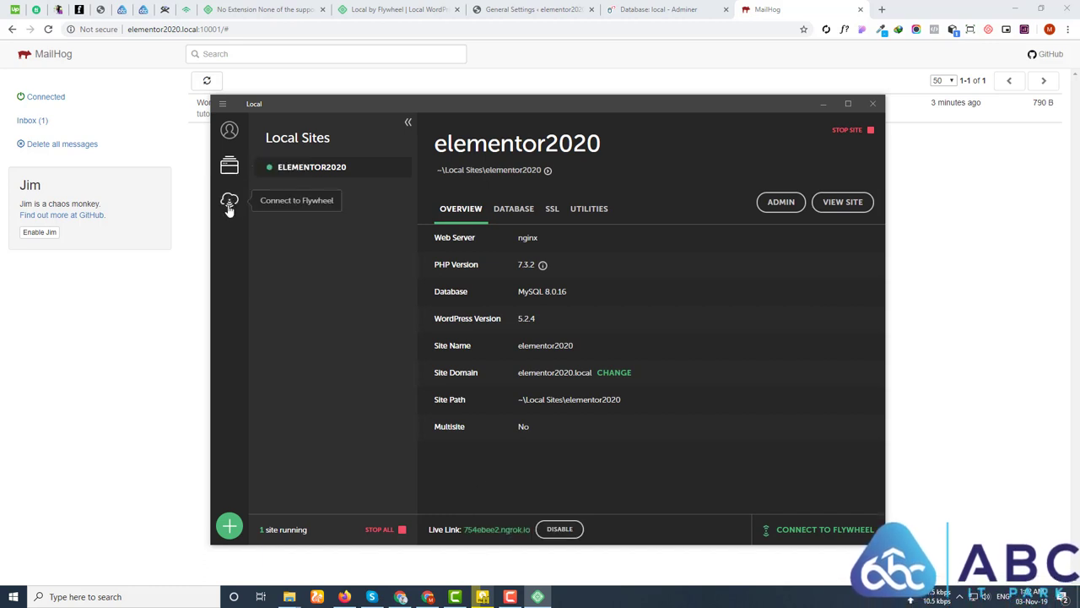
left_click(229, 130)
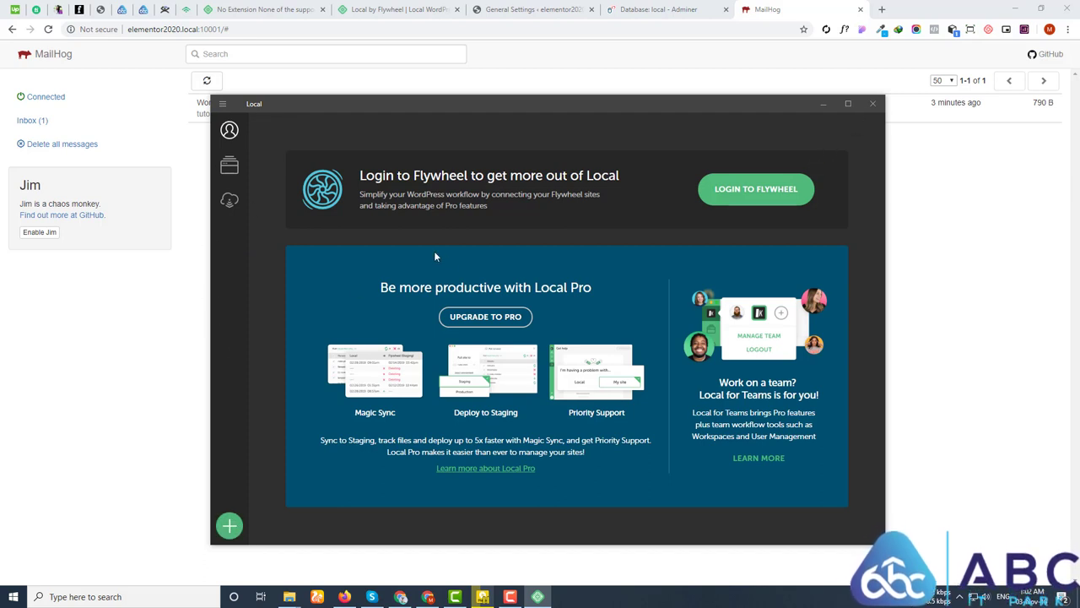
Quit Local, shutting down its sites, and reload General Settings to get a 502 error.
left_click(873, 105)
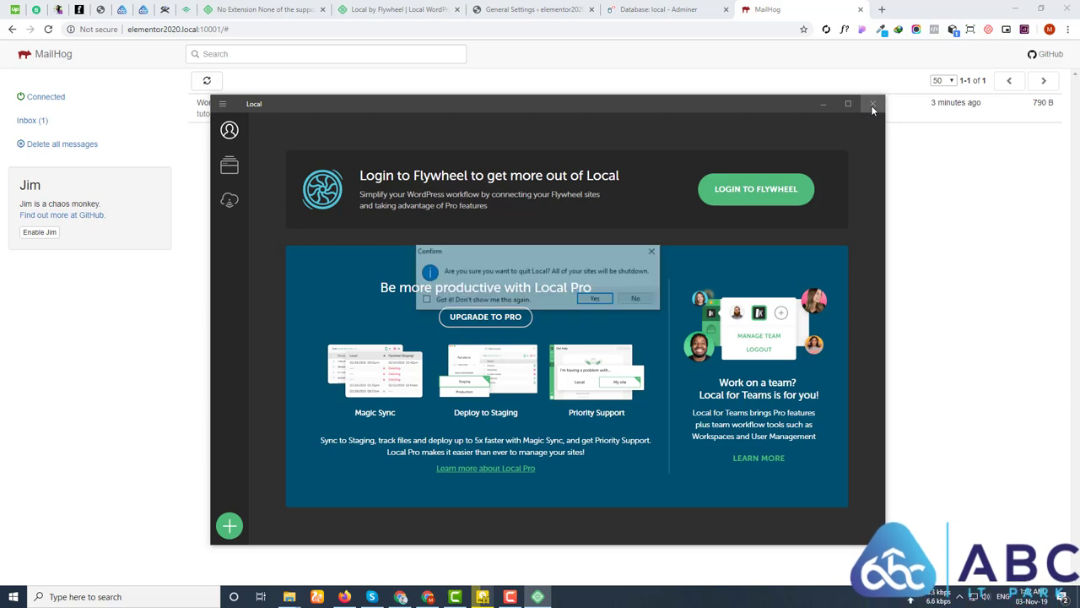
left_click(592, 300)
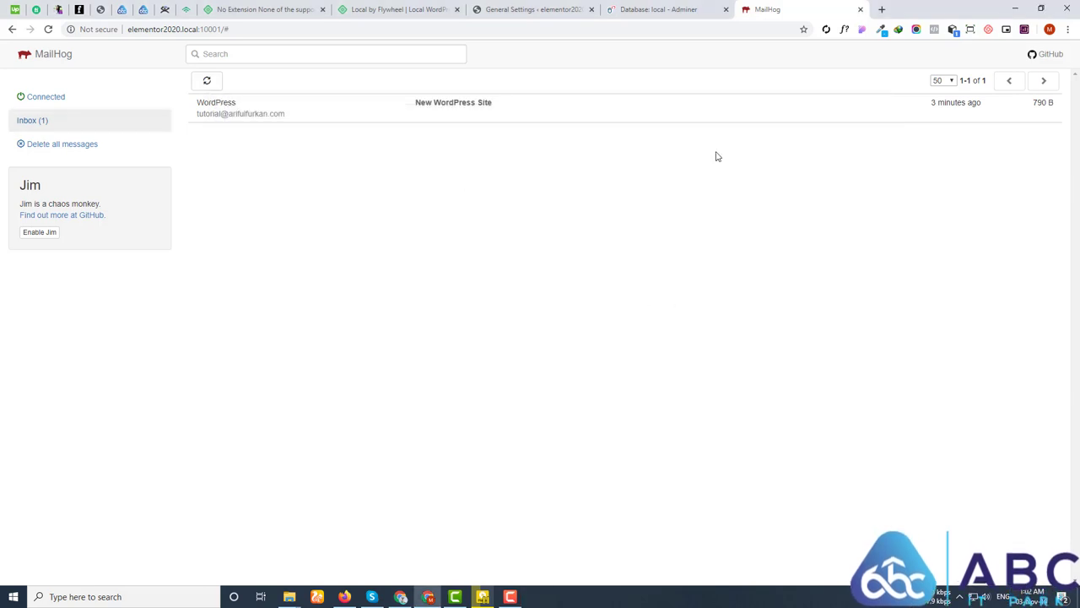
left_click(405, 10)
left_click(566, 10)
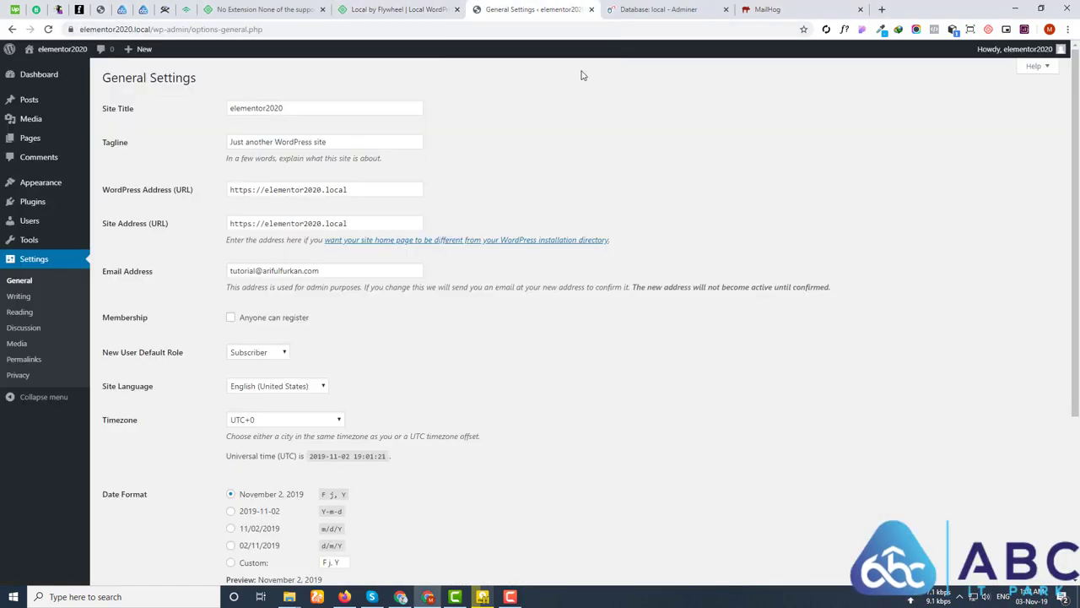
left_click(48, 30)
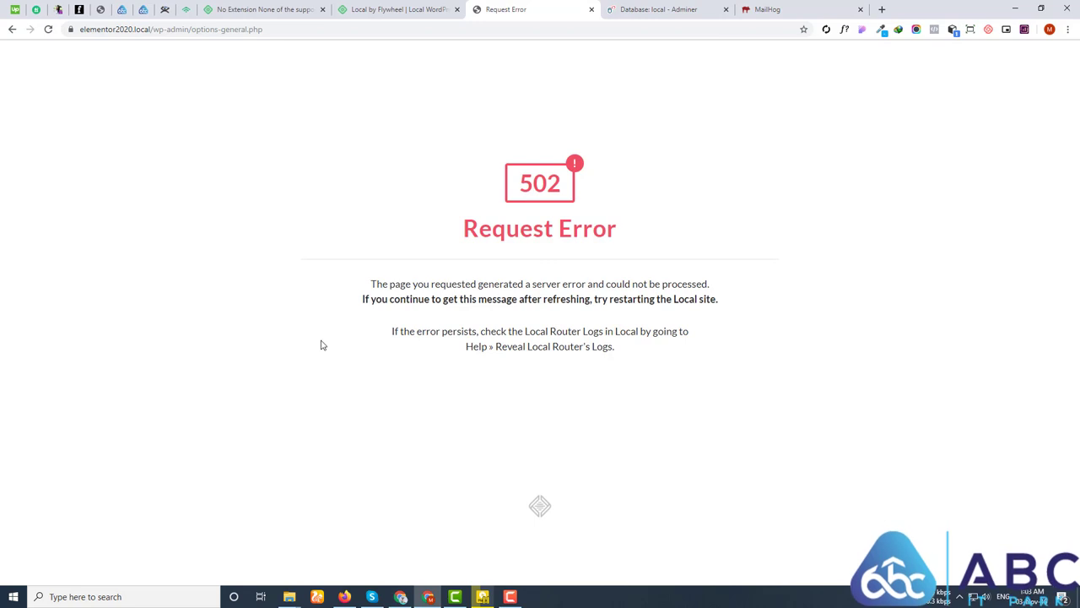
left_click(70, 595)
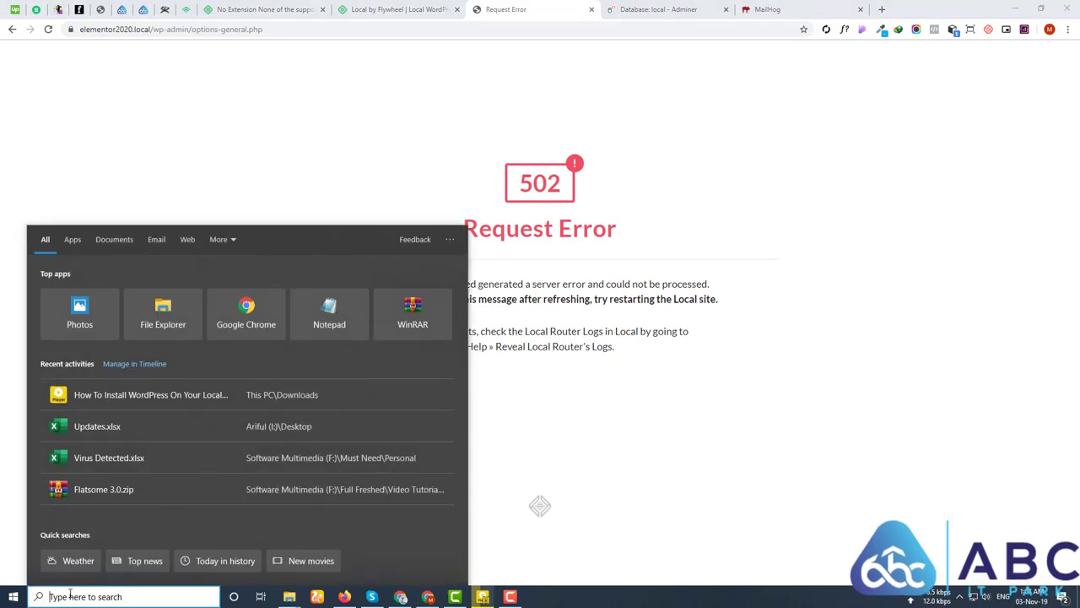
Relaunch Local from Windows search and start the elementor2020 site.
type("local")
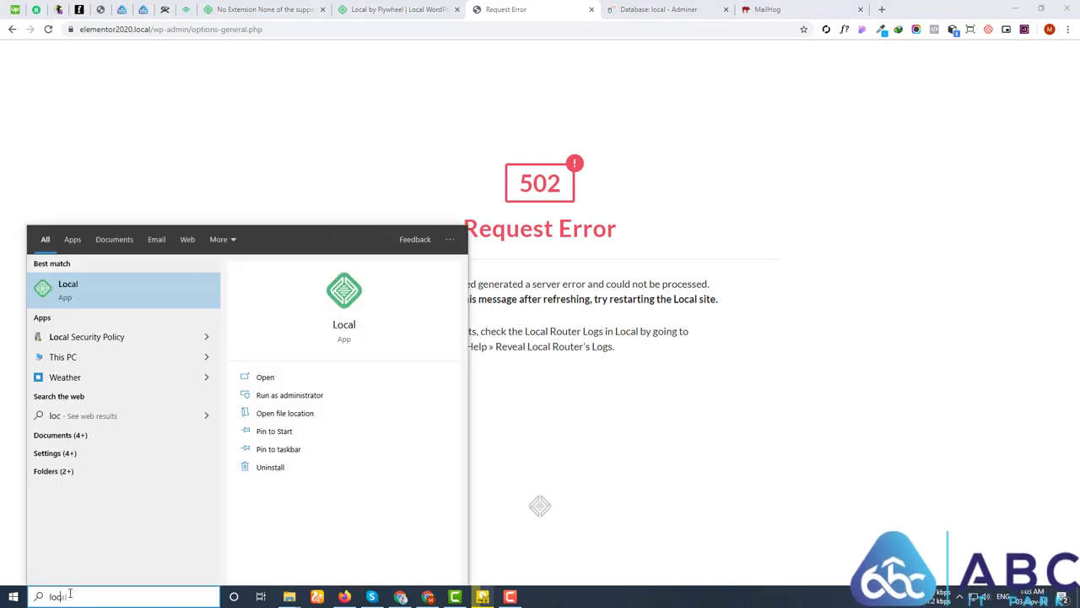
left_click(54, 290)
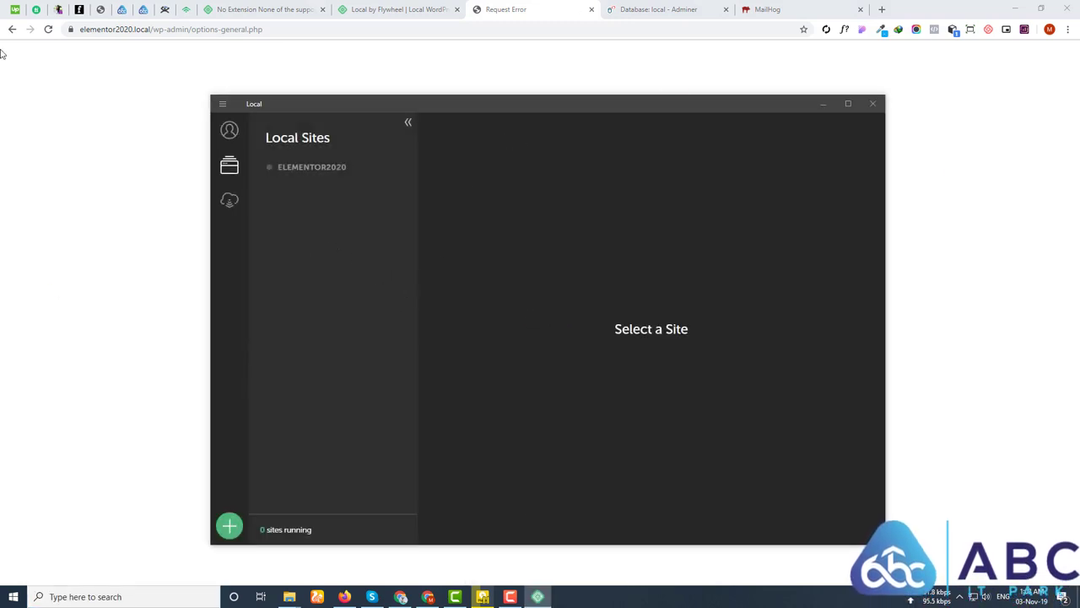
left_click(314, 167)
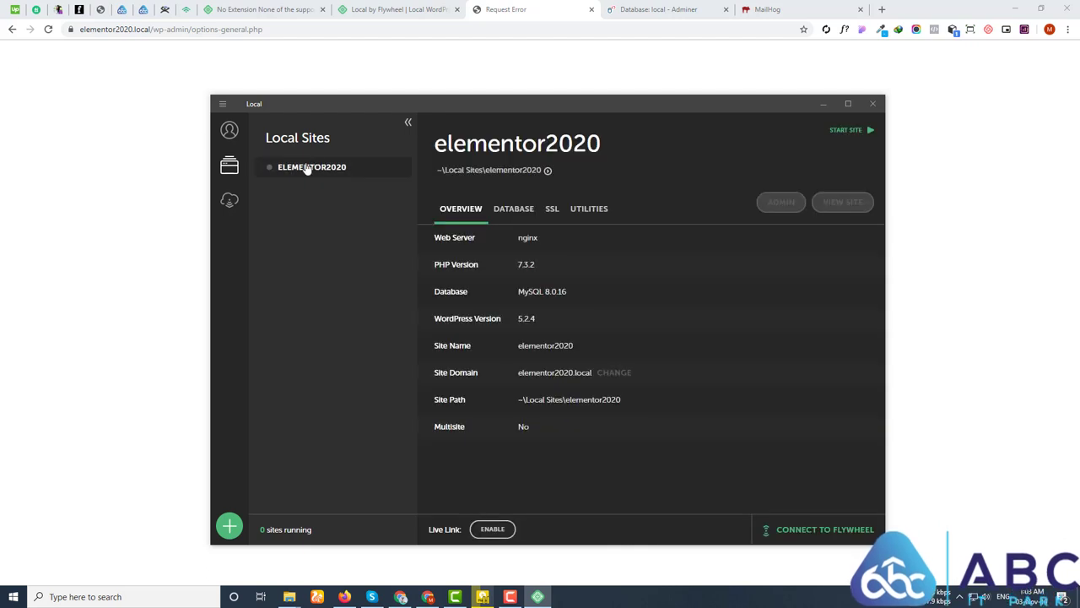
right_click(308, 167)
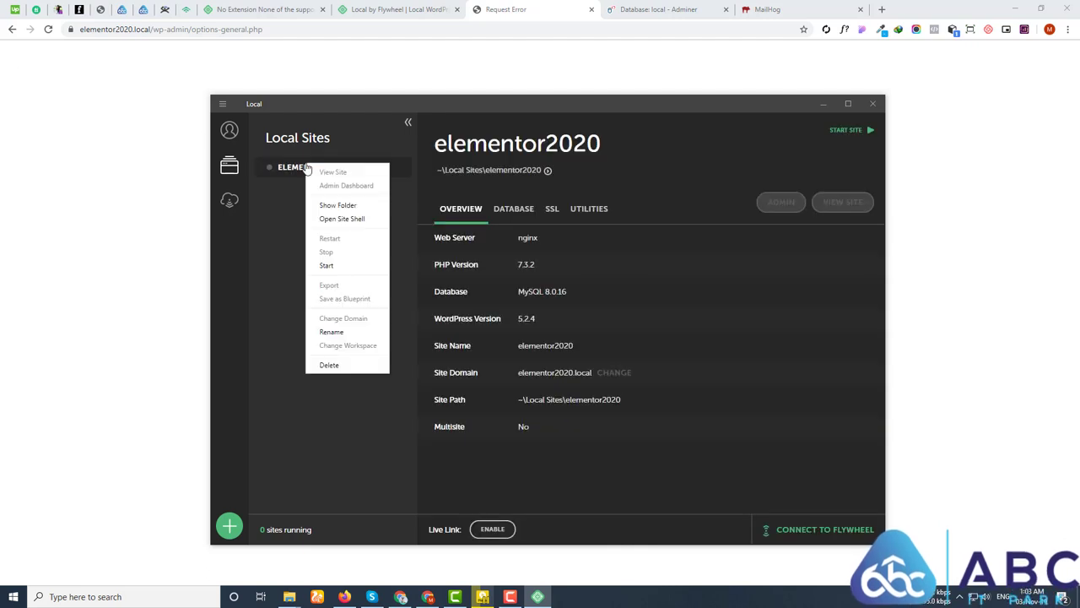
left_click(332, 267)
Reload the General Settings page so it loads again, and close the Adminer tab.
key("alt+Tab")
left_click(49, 29)
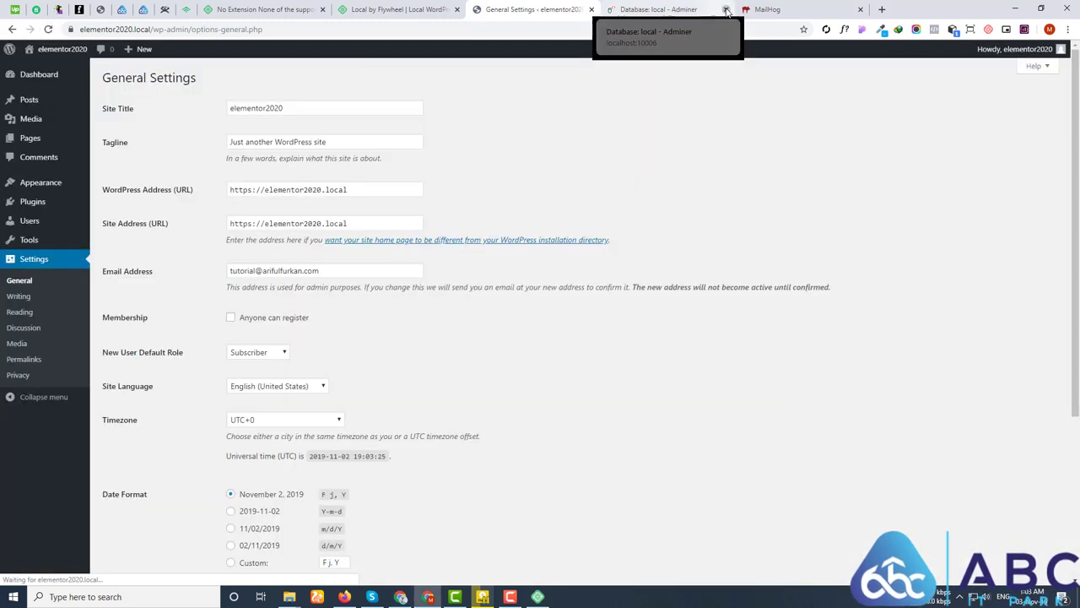
left_click(726, 9)
Close the MailHog tab, then open Local's new-site wizard and cancel it.
left_click(726, 9)
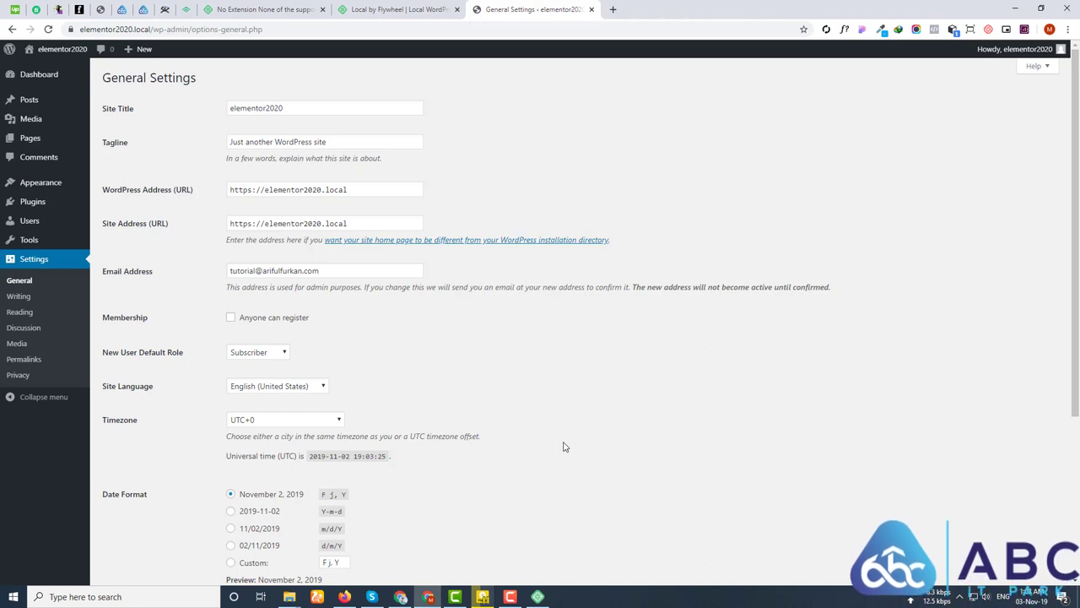
left_click(537, 597)
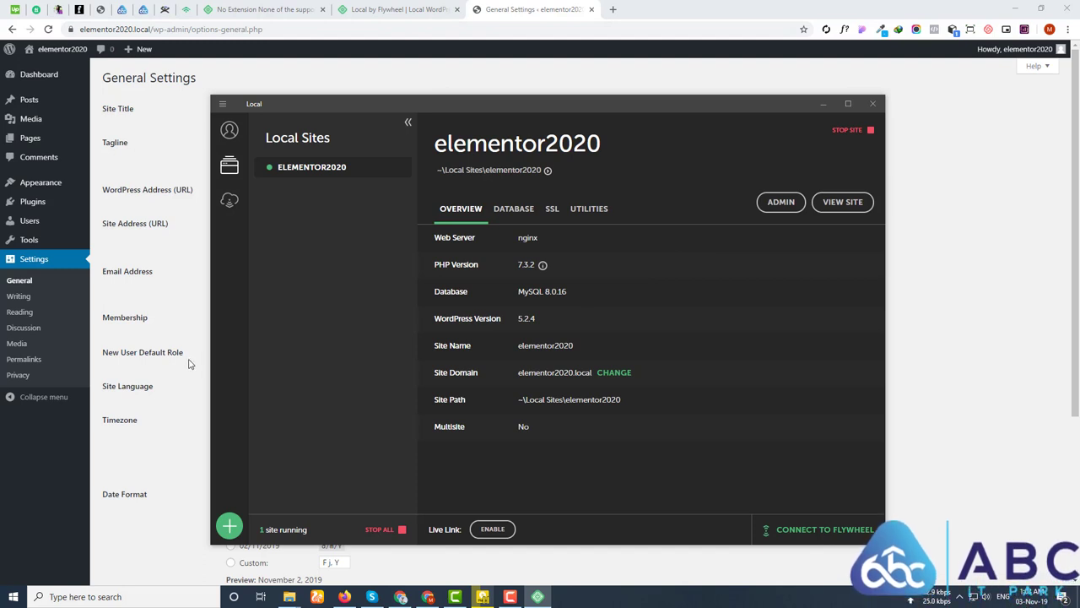
left_click(229, 528)
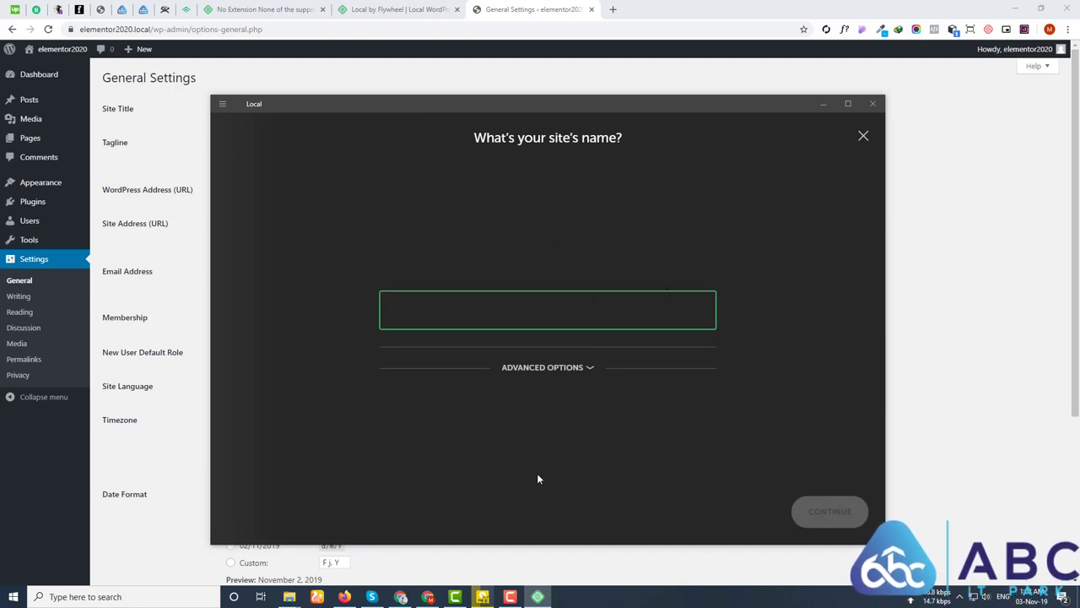
left_click(863, 136)
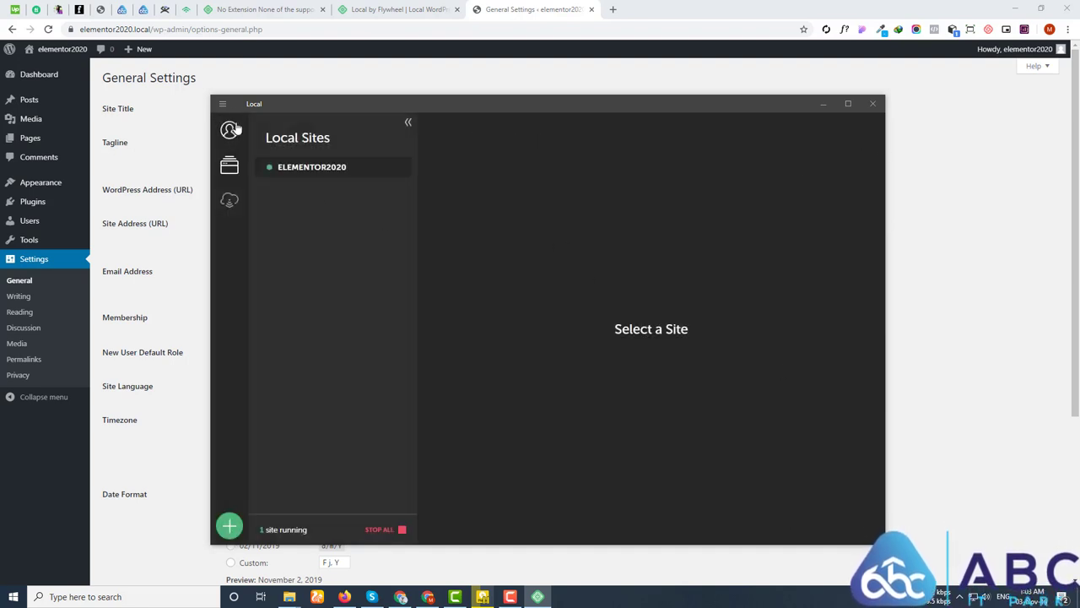